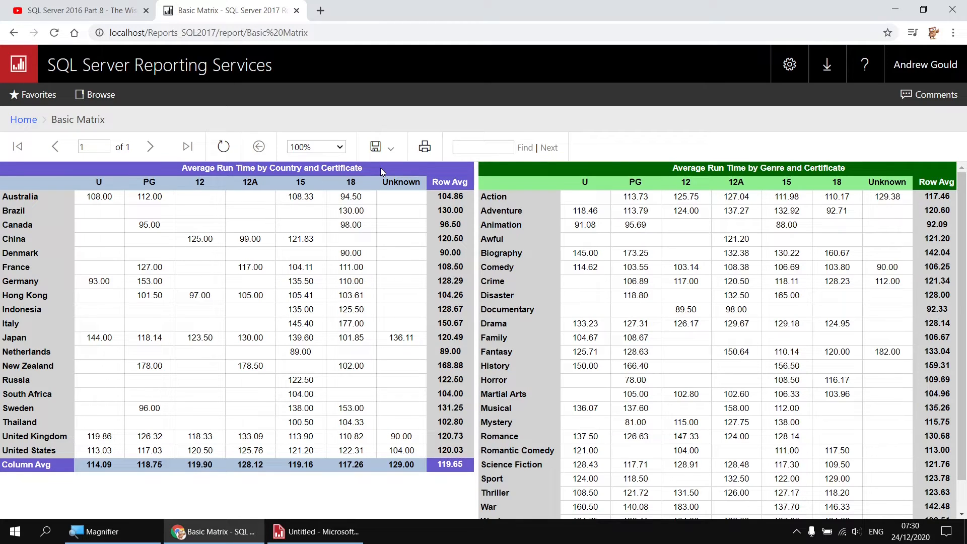
# Switch to Report Builder and add a data source named Movies that uses a connection embedded in the report
pyautogui.click(88, 11)
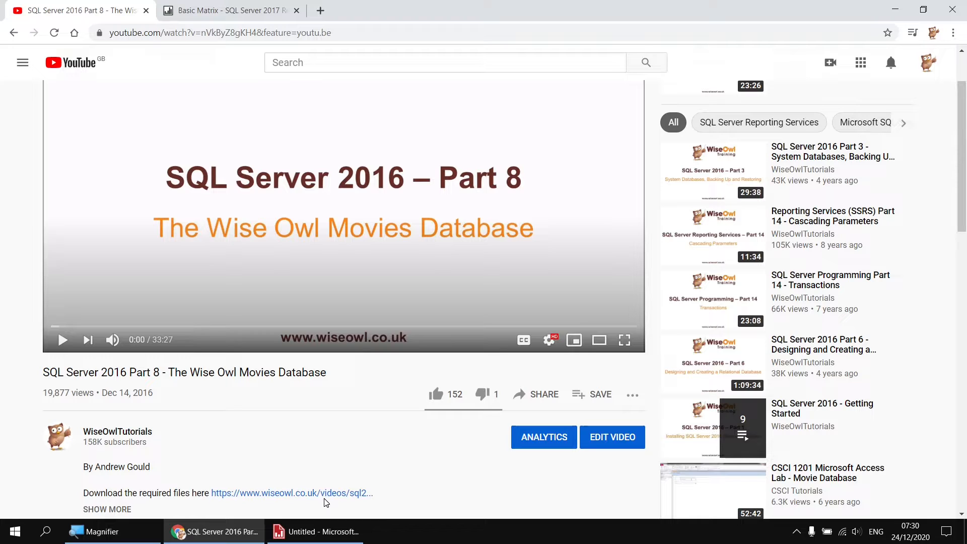
pyautogui.click(324, 531)
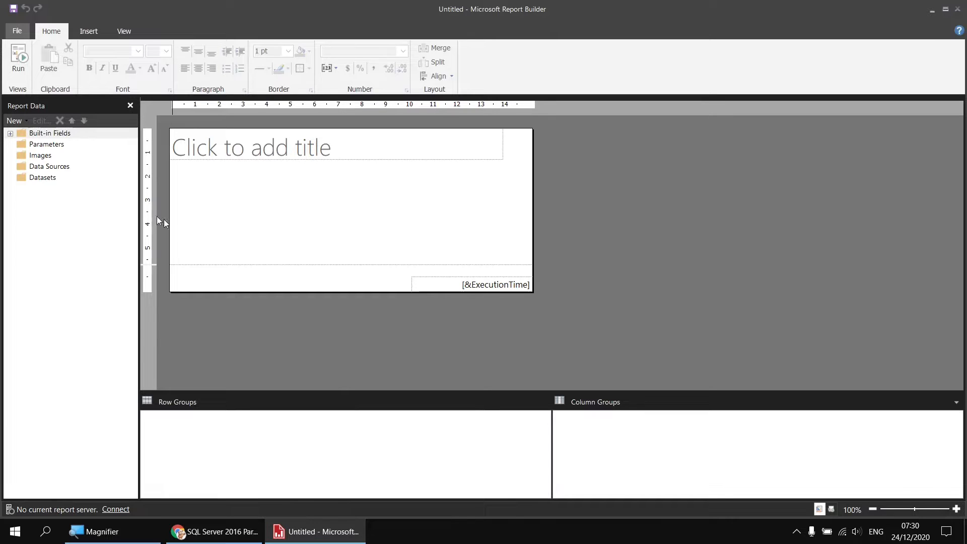
pyautogui.rightClick(73, 168)
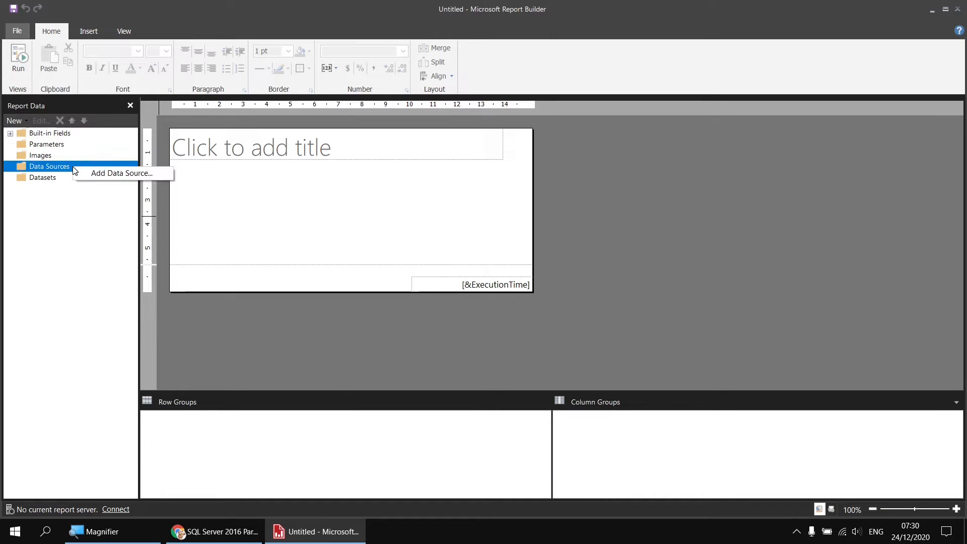
pyautogui.click(110, 173)
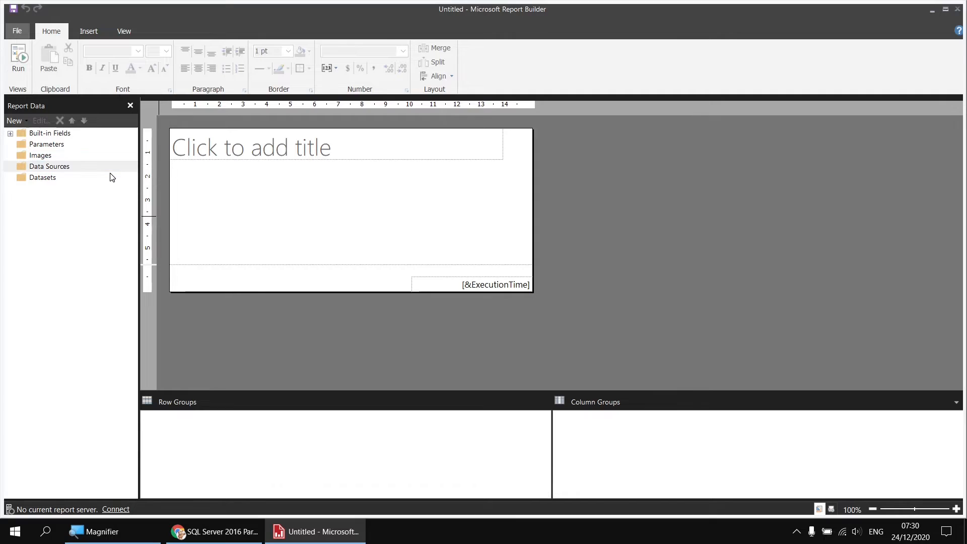
pyautogui.doubleClick(391, 131)
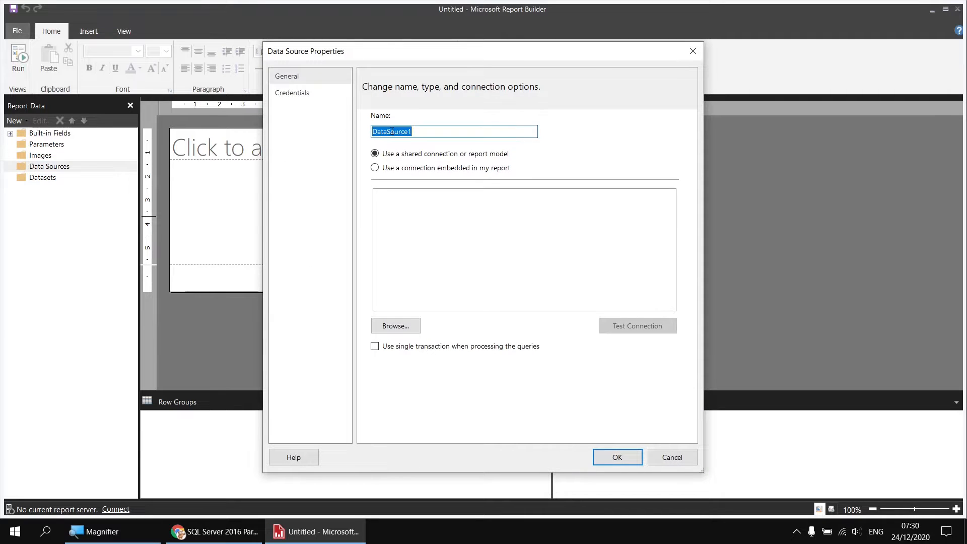
pyautogui.write('Movies')
pyautogui.click(442, 170)
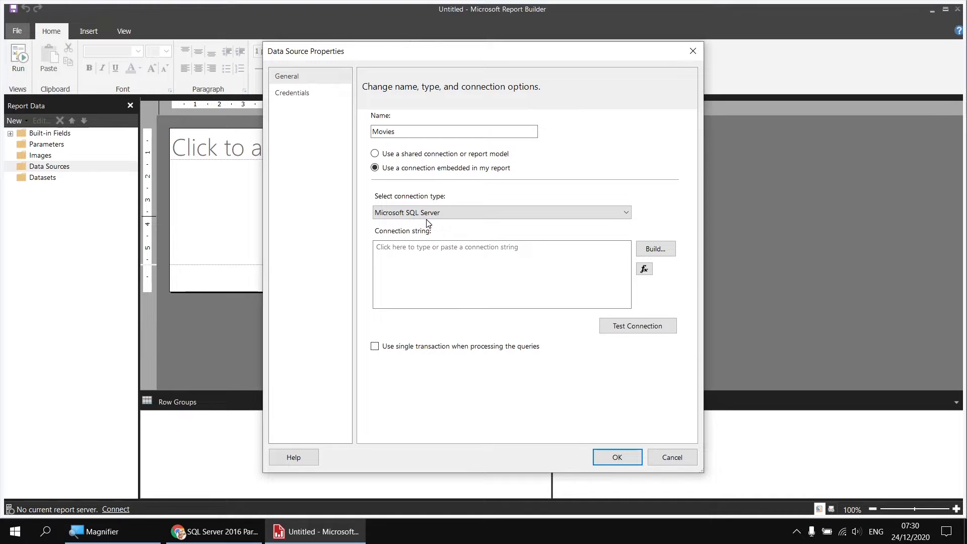
# Build the data source's connection to the Movies database on server .\sql2017 and save the data source
pyautogui.click(657, 250)
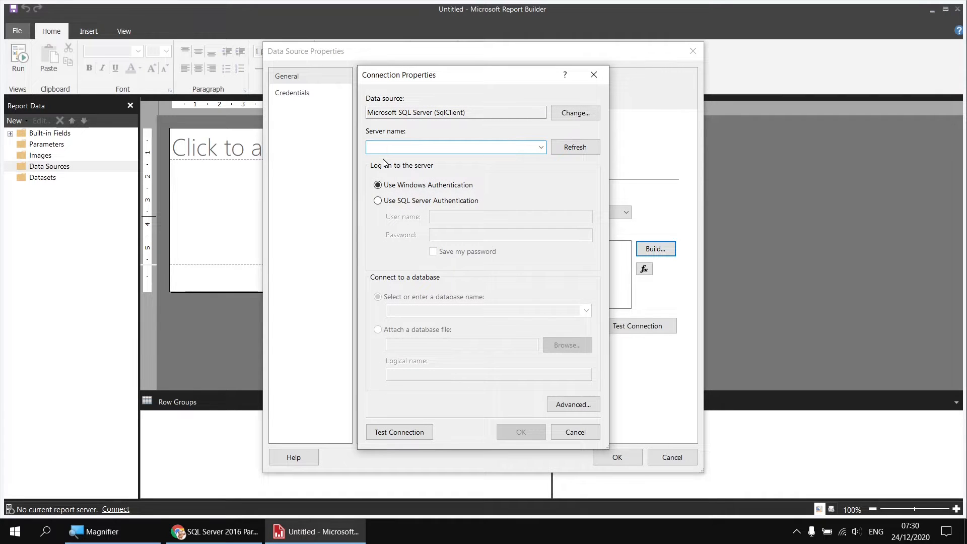
pyautogui.write('.\\')
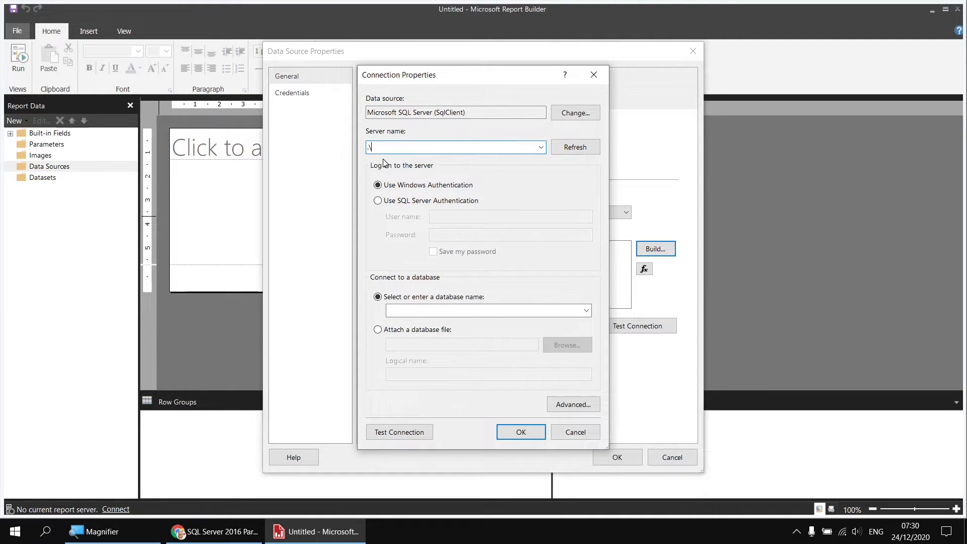
pyautogui.write('sql2017')
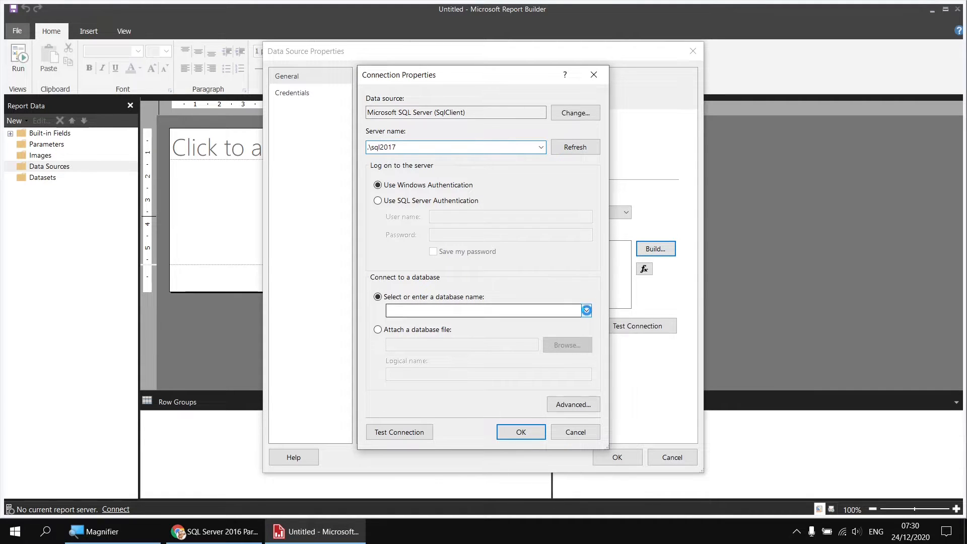
pyautogui.click(586, 310)
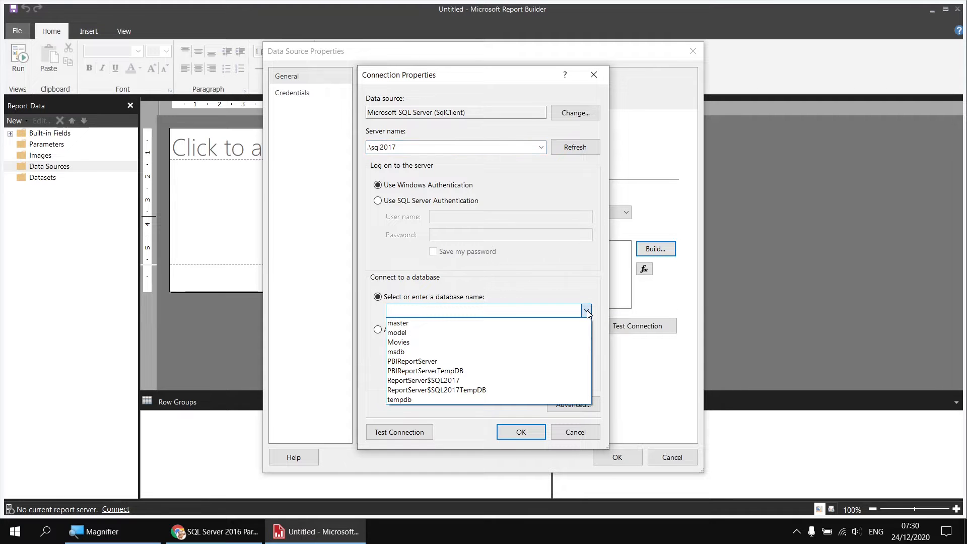
pyautogui.click(424, 343)
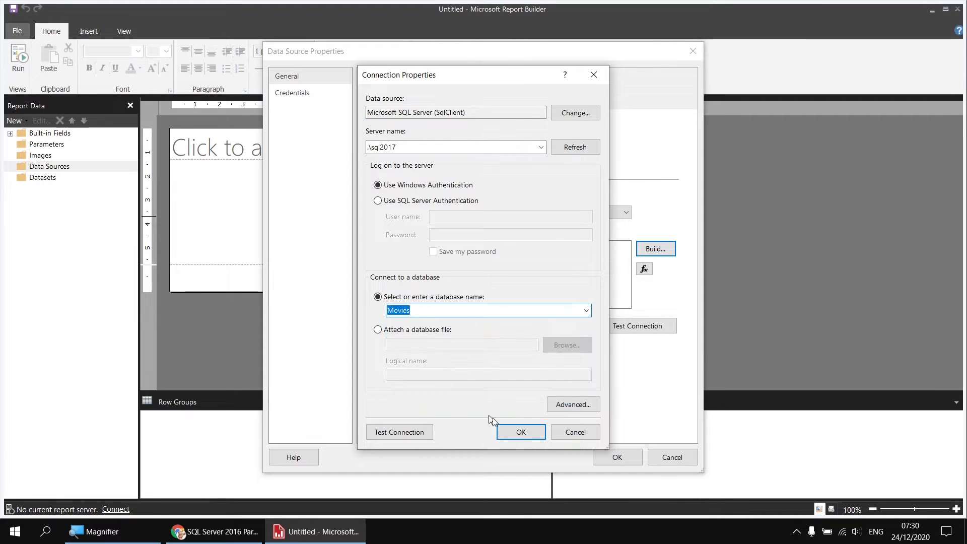
pyautogui.click(521, 433)
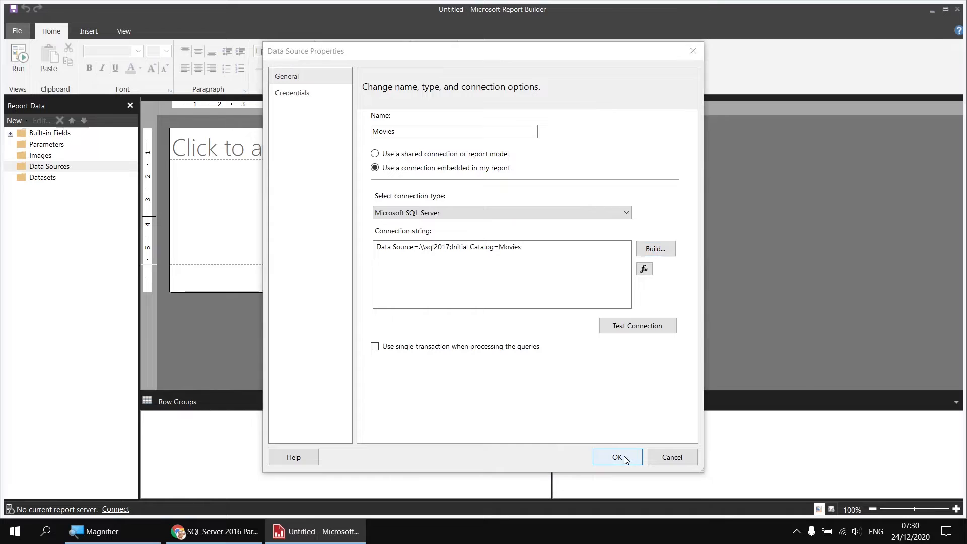
pyautogui.click(617, 457)
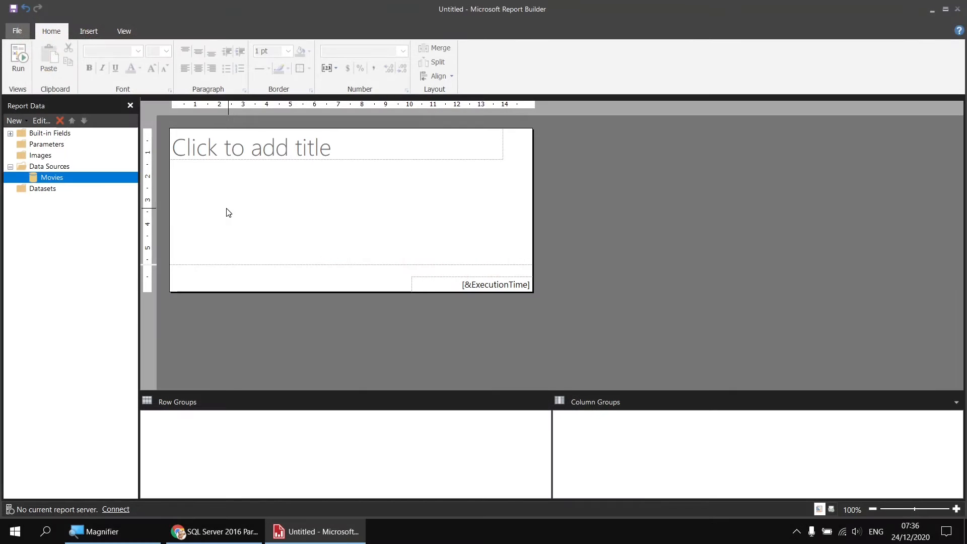
# Add a dataset named Films to the Movies data source and open its query designer
pyautogui.rightClick(74, 180)
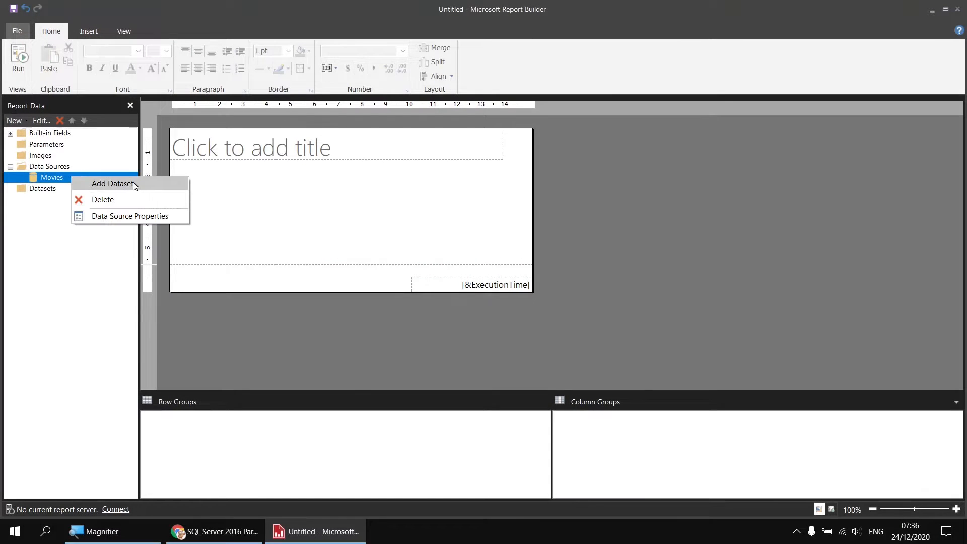
pyautogui.click(115, 184)
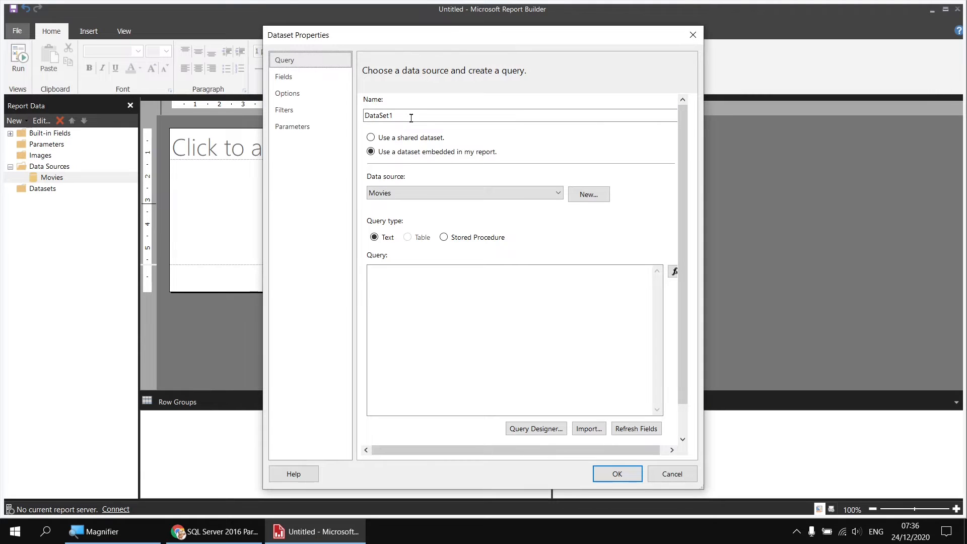
pyautogui.write('Films')
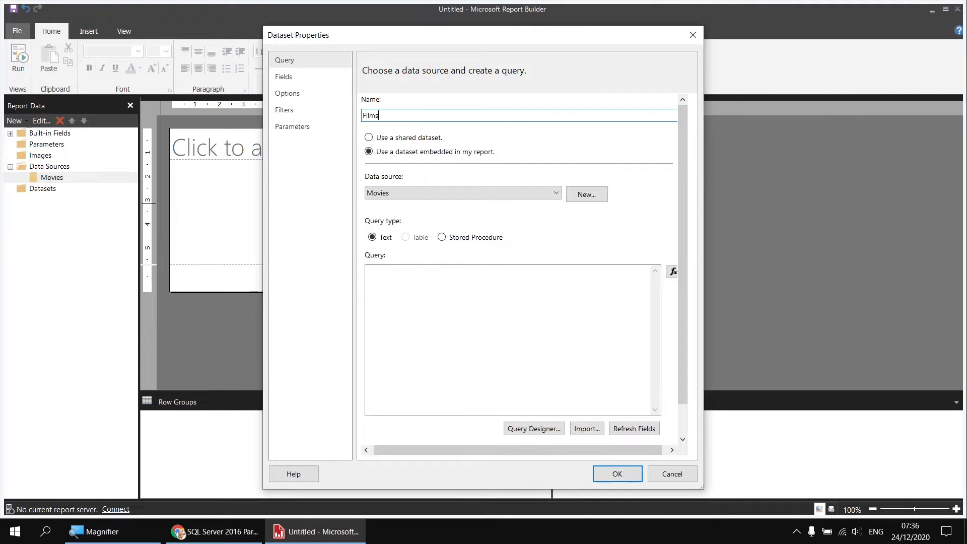
pyautogui.click(533, 429)
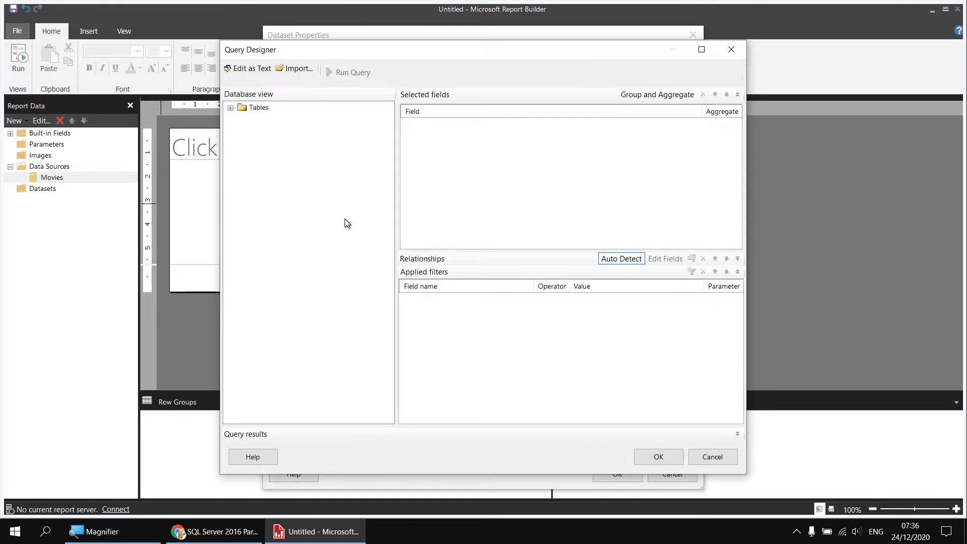
# Add the RunTimeMinutes field from the Film table to the query
pyautogui.click(230, 109)
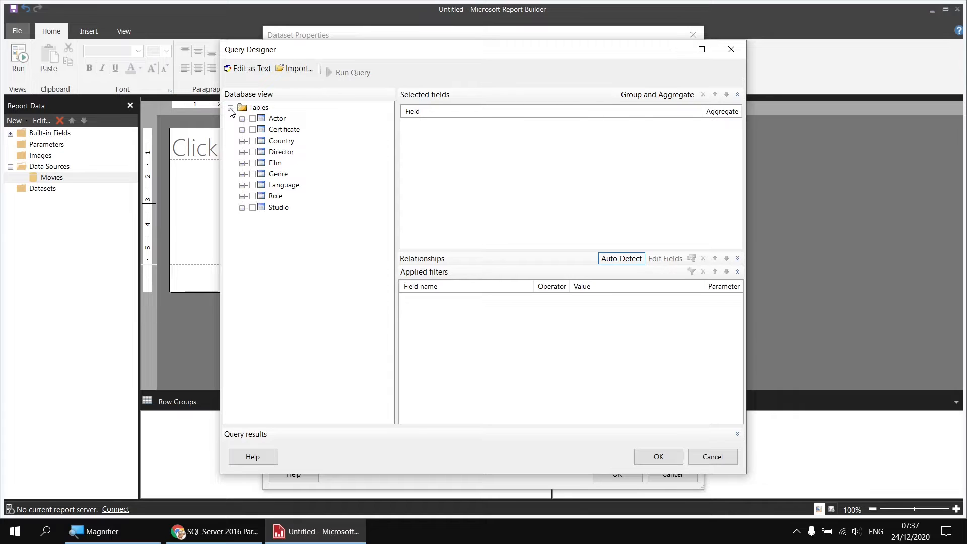
pyautogui.click(242, 163)
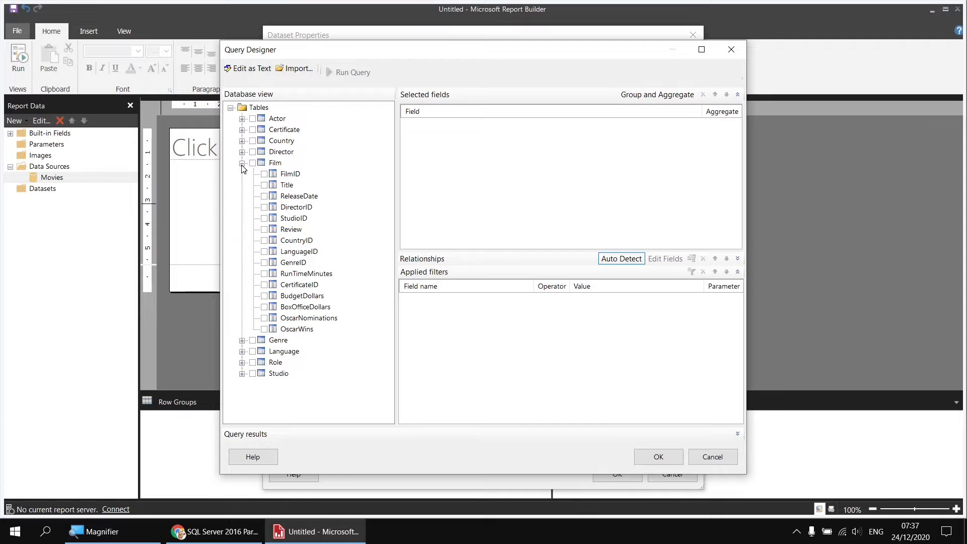
pyautogui.click(263, 274)
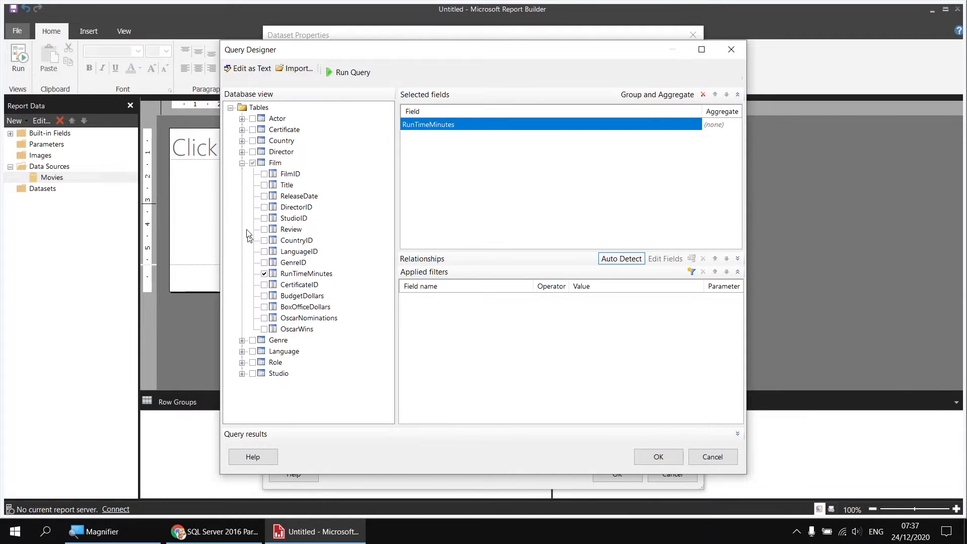
pyautogui.click(242, 163)
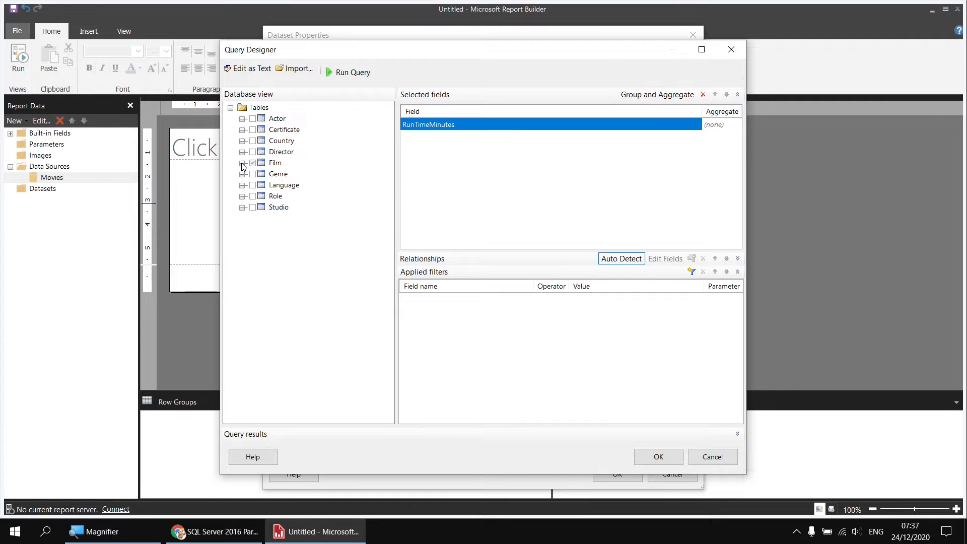
# Add all fields of the Certificate and Country tables to the query
pyautogui.click(242, 130)
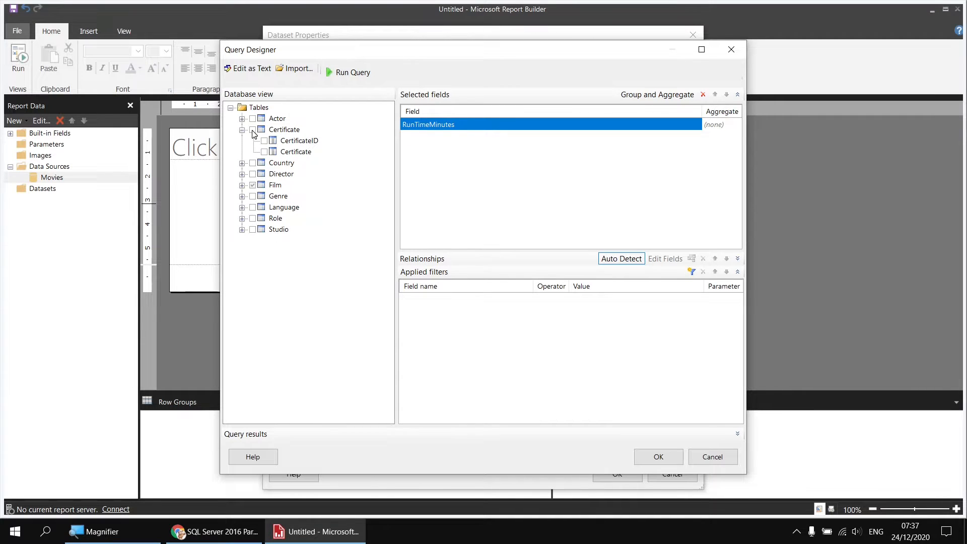
pyautogui.click(252, 130)
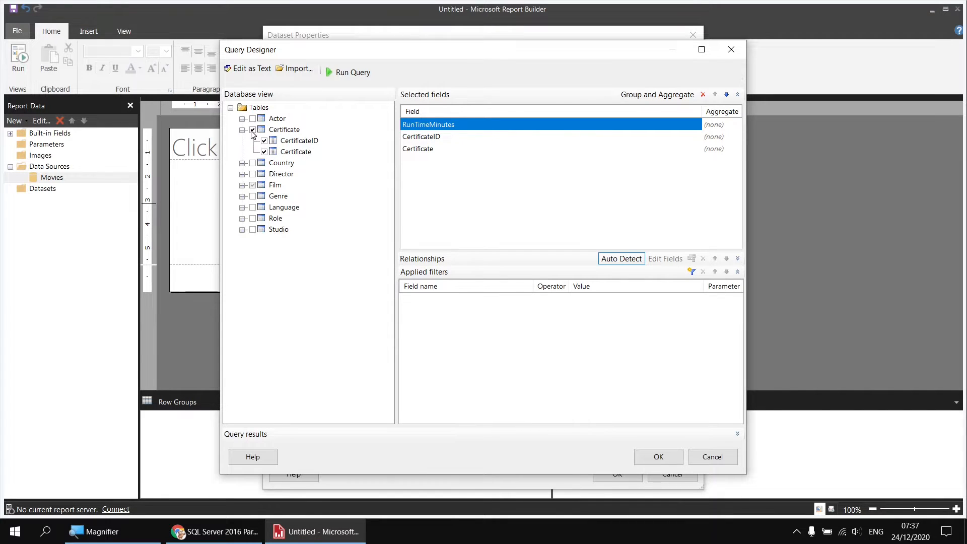
pyautogui.click(242, 130)
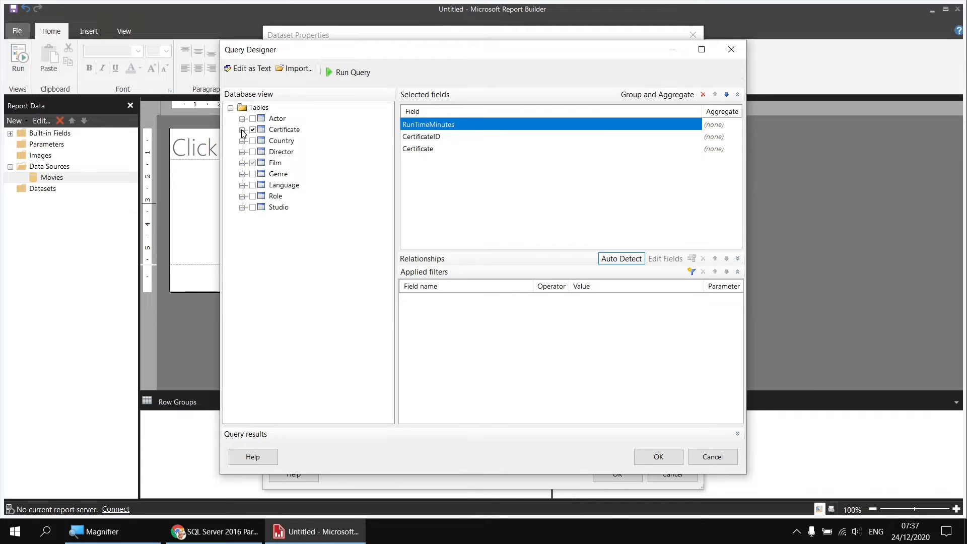
pyautogui.click(242, 141)
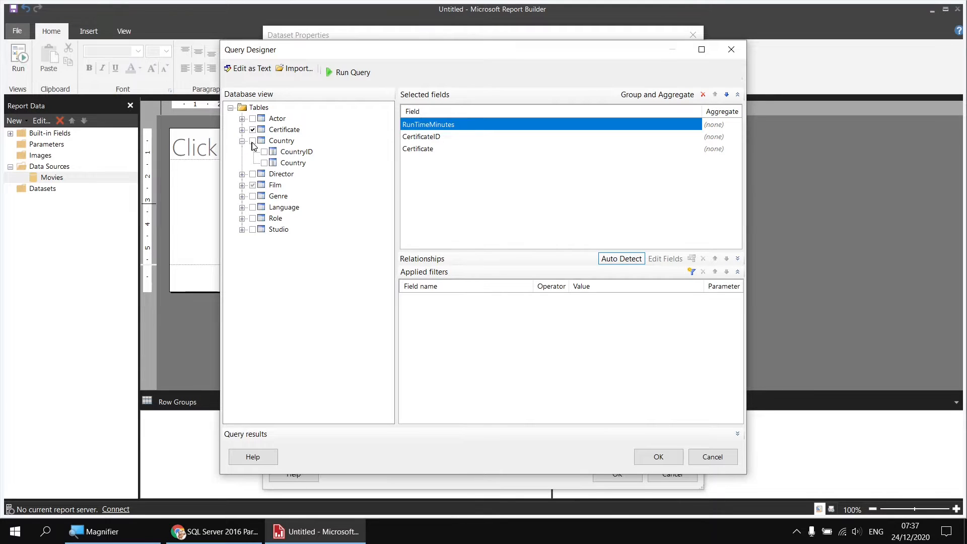
pyautogui.click(253, 142)
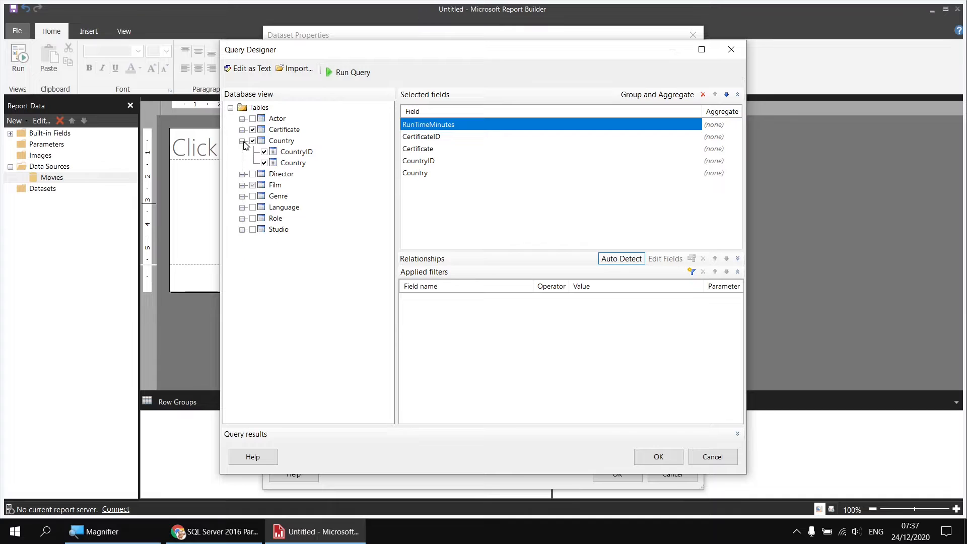
pyautogui.click(242, 141)
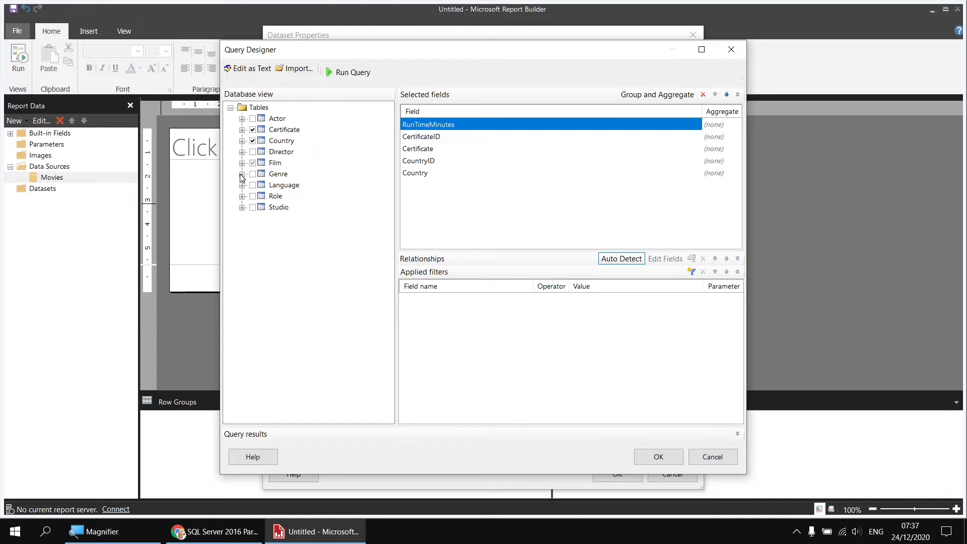
# Add all fields of the Genre table to the query and save the Films dataset
pyautogui.click(243, 174)
pyautogui.click(253, 175)
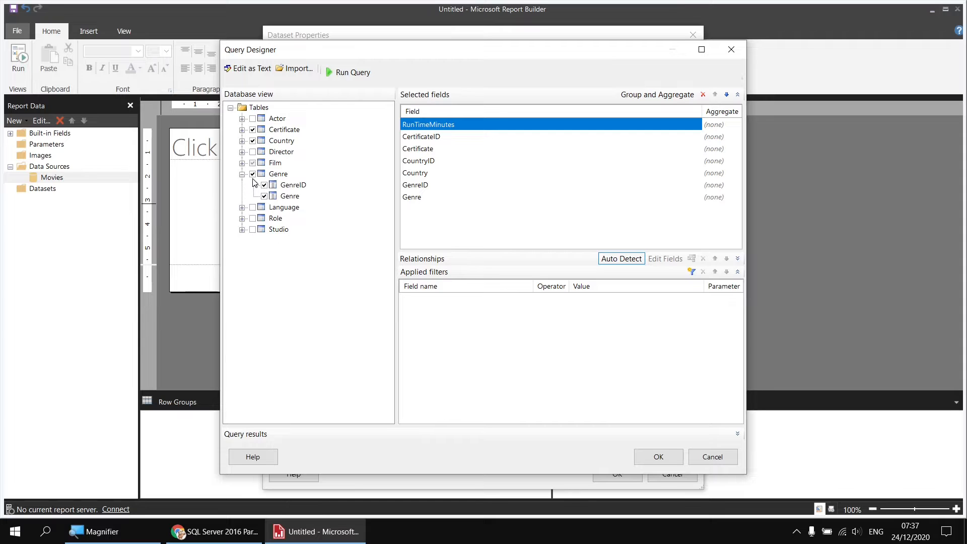
pyautogui.click(242, 175)
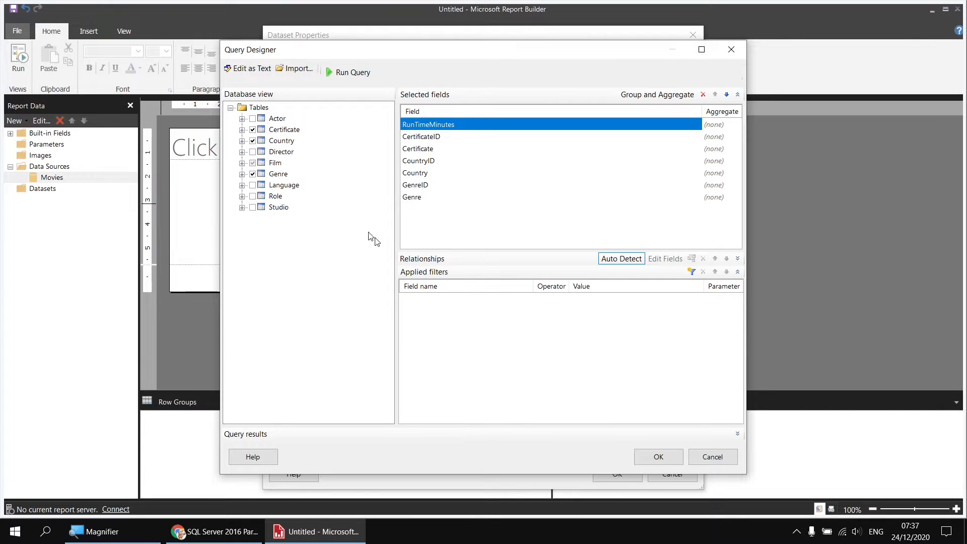
pyautogui.click(649, 456)
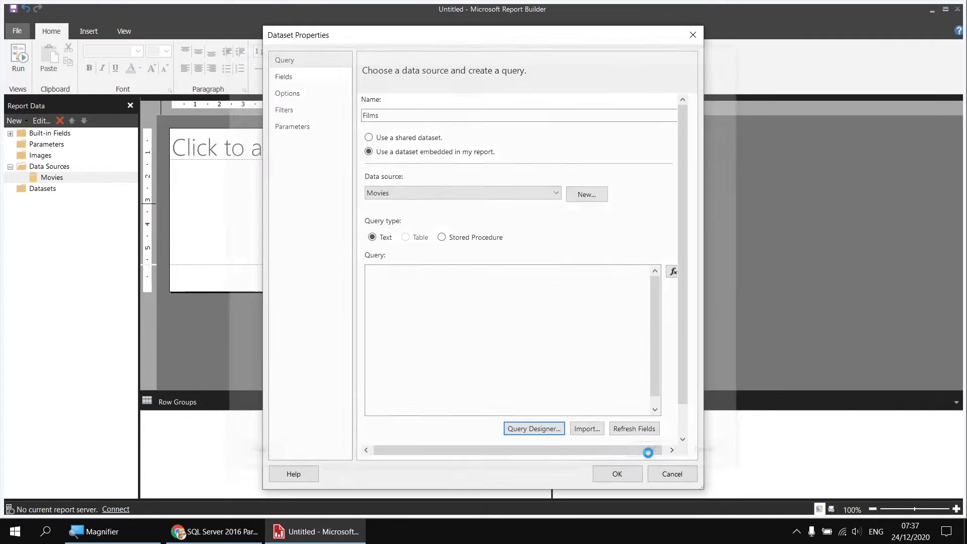
pyautogui.click(617, 473)
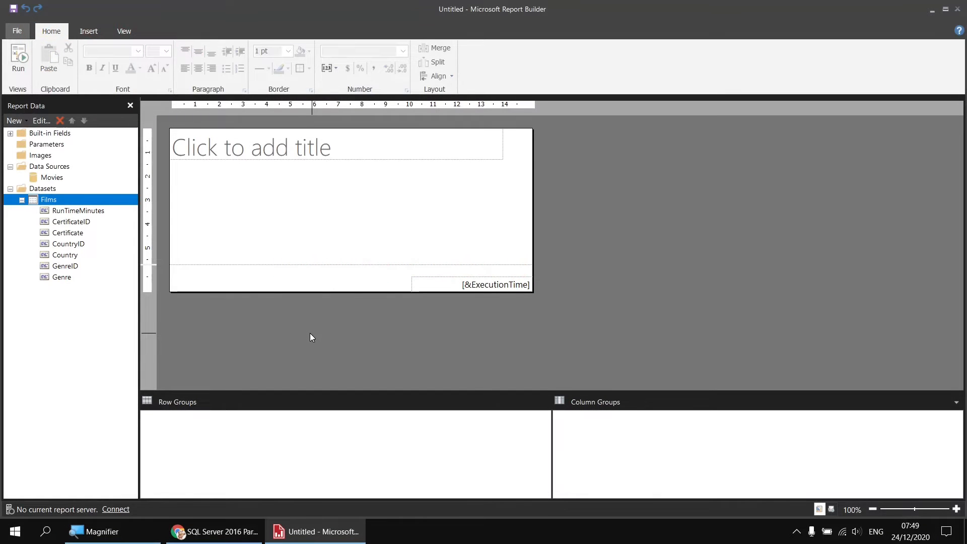
# Delete the title text box and remove the page footer from the report
pyautogui.moveTo(288, 178); pyautogui.dragTo(258, 148)
pyautogui.press('Delete')
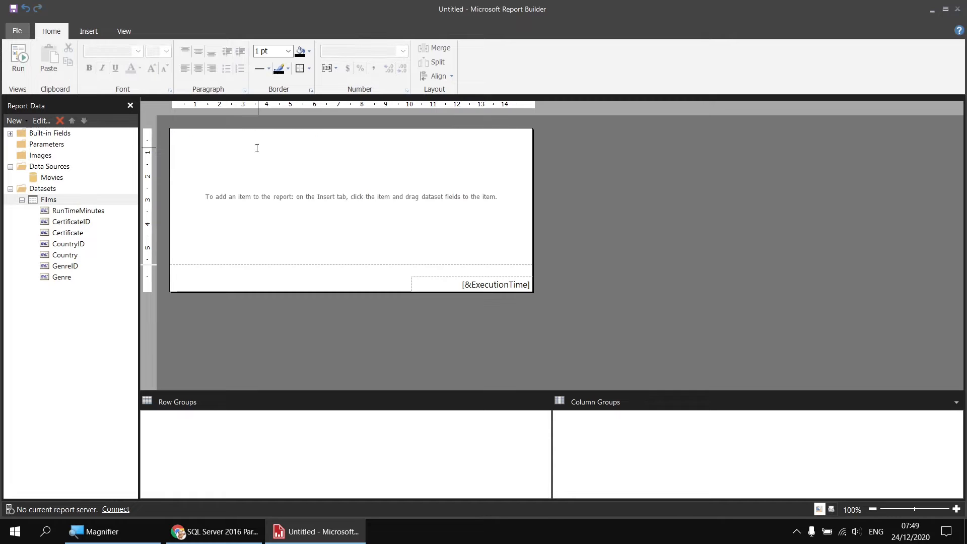
pyautogui.rightClick(230, 279)
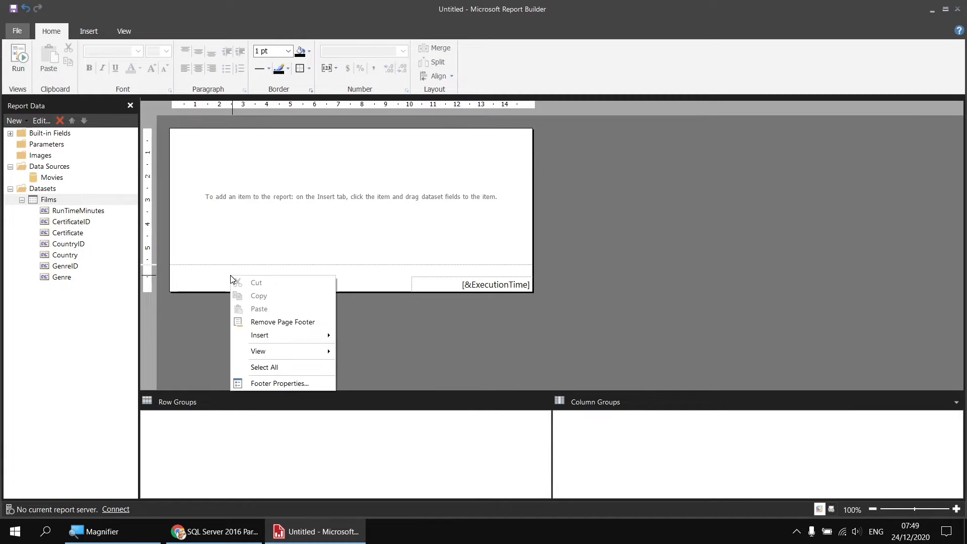
pyautogui.click(312, 322)
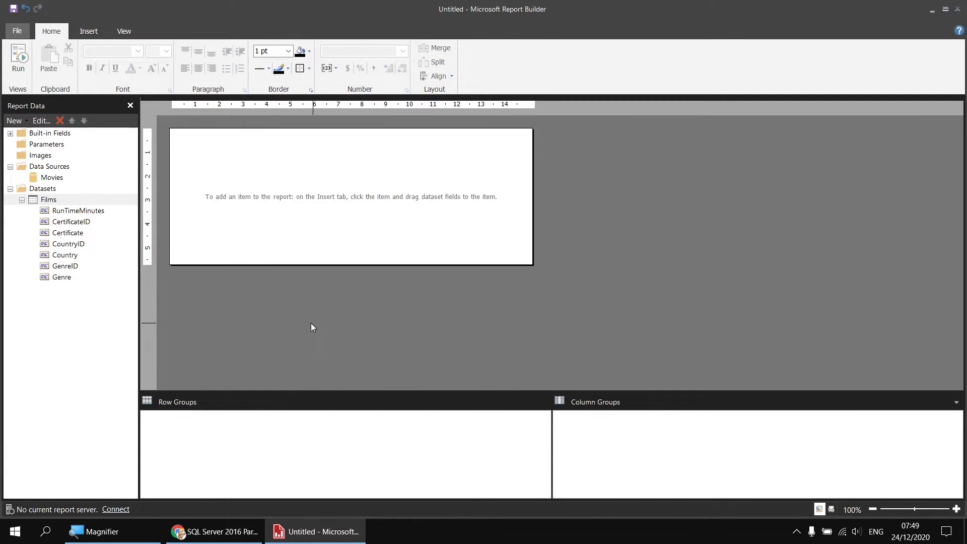
# Insert a matrix in the upper-left corner of the report body and select its corner cell
pyautogui.rightClick(174, 137)
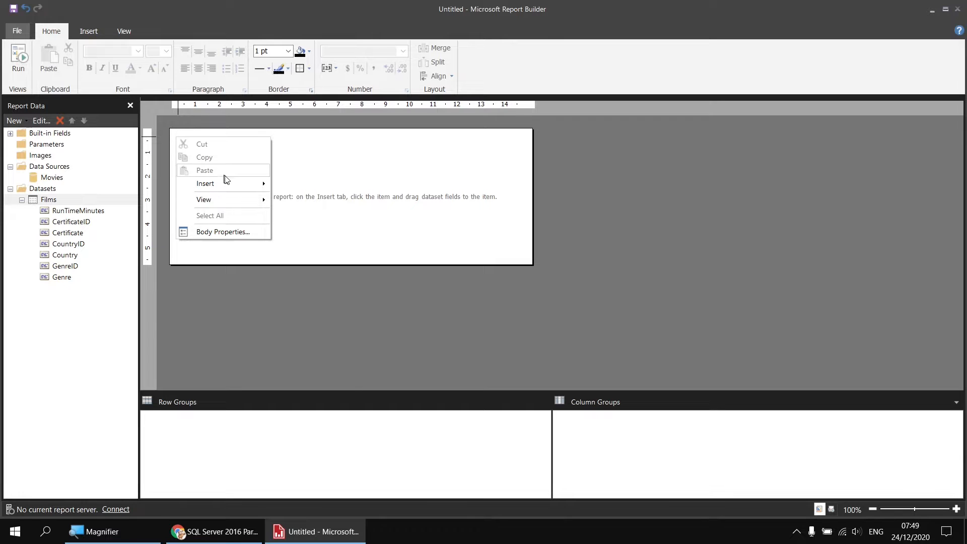
pyautogui.moveTo(232, 185)
pyautogui.click(315, 223)
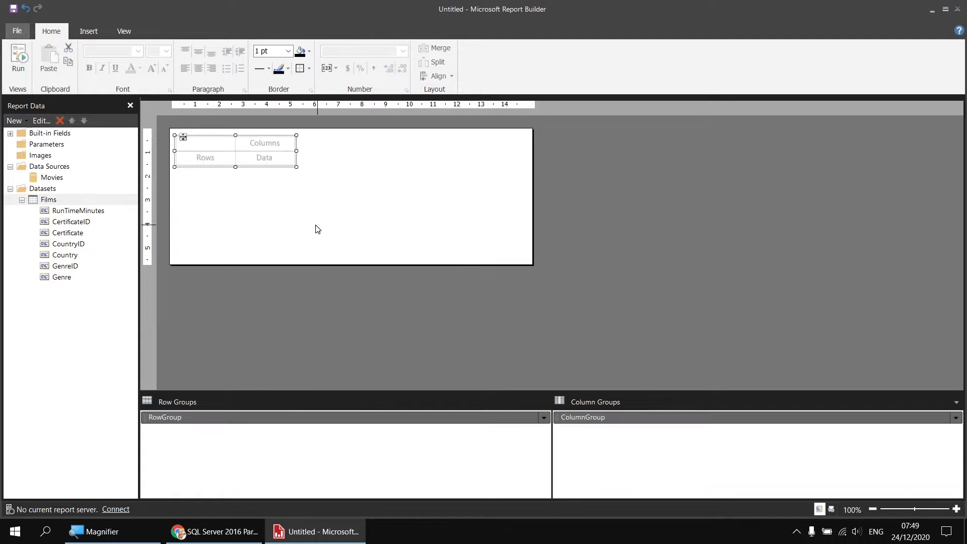
pyautogui.click(217, 145)
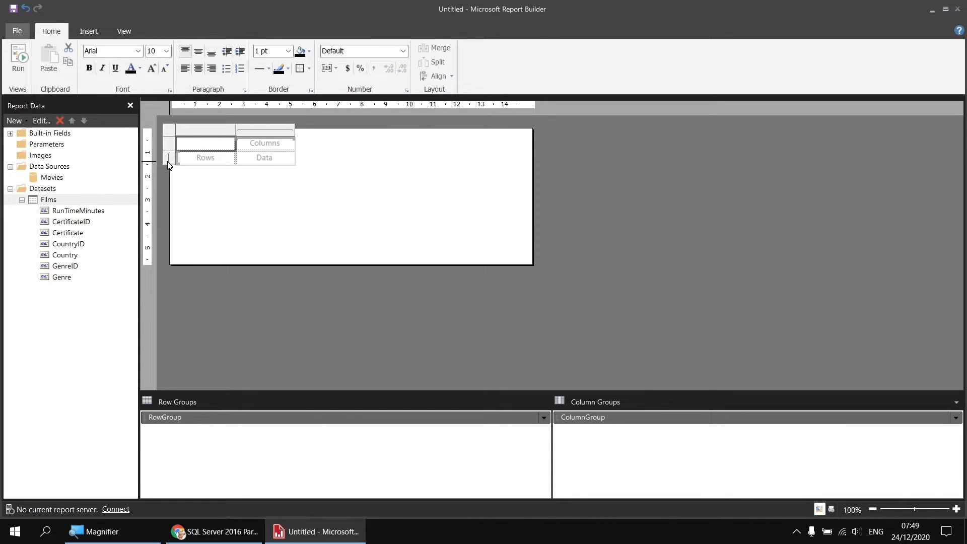
# Insert a table beside the matrix for comparison and select its detail row
pyautogui.rightClick(361, 141)
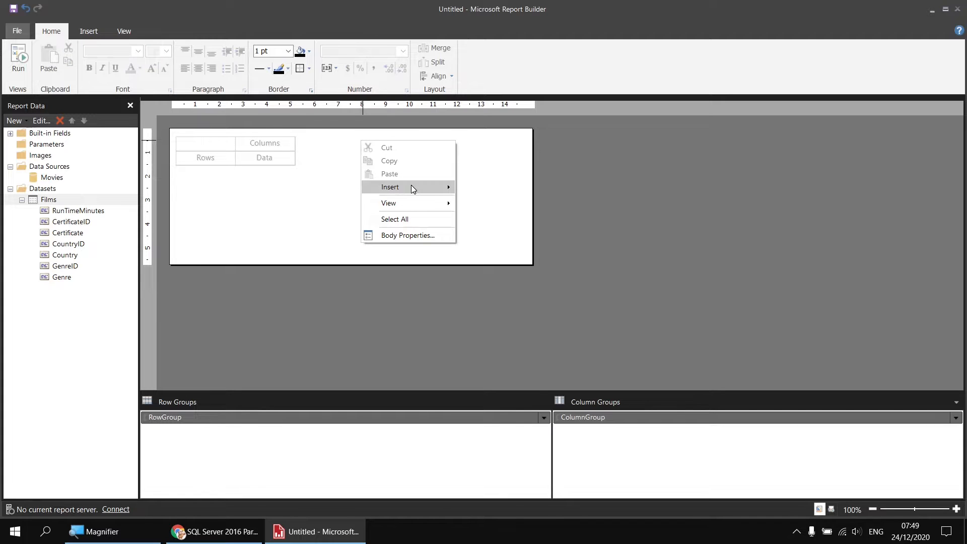
pyautogui.moveTo(411, 187)
pyautogui.click(500, 212)
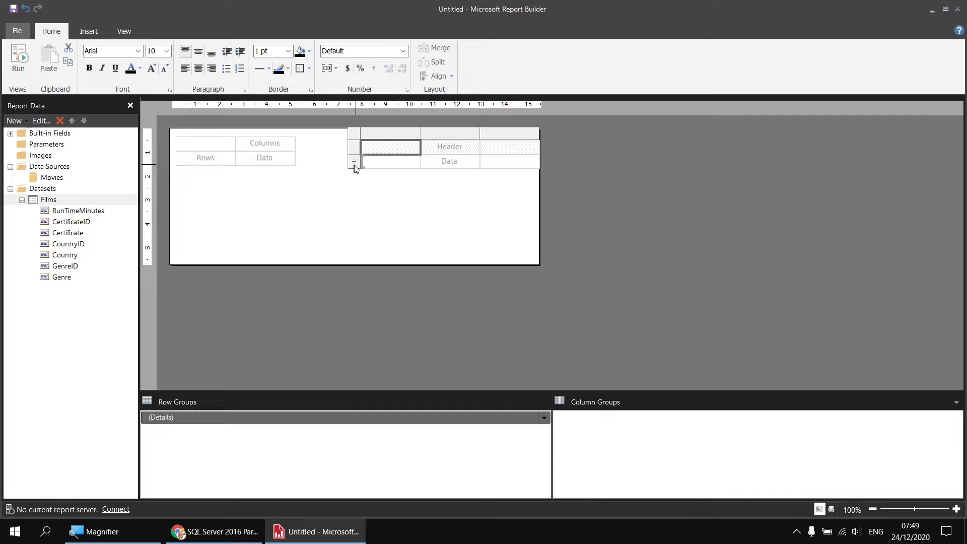
pyautogui.click(354, 166)
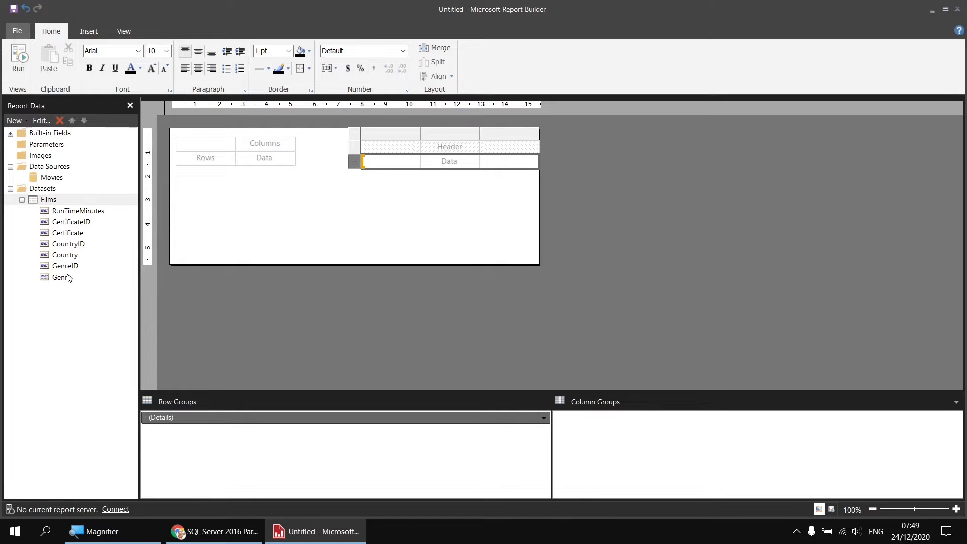
# Examine the row group and column group markers of the empty matrix
pyautogui.click(210, 146)
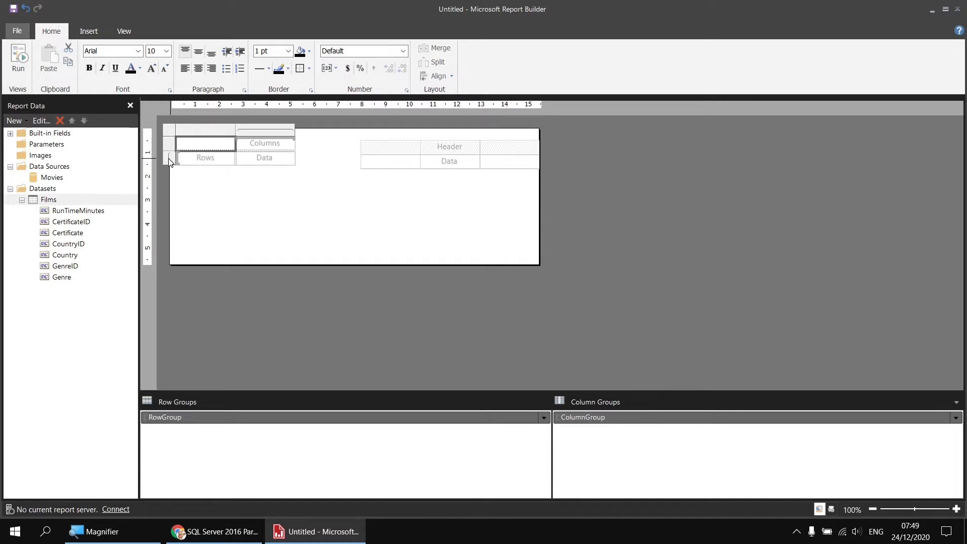
pyautogui.click(169, 160)
pyautogui.click(272, 129)
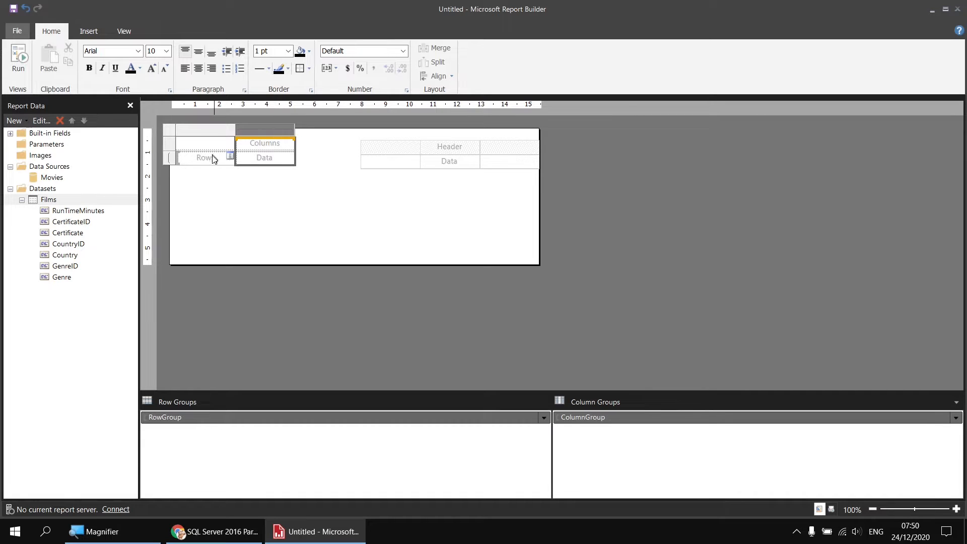
# Delete the comparison table beside the matrix
pyautogui.moveTo(266, 144)
pyautogui.click(366, 161)
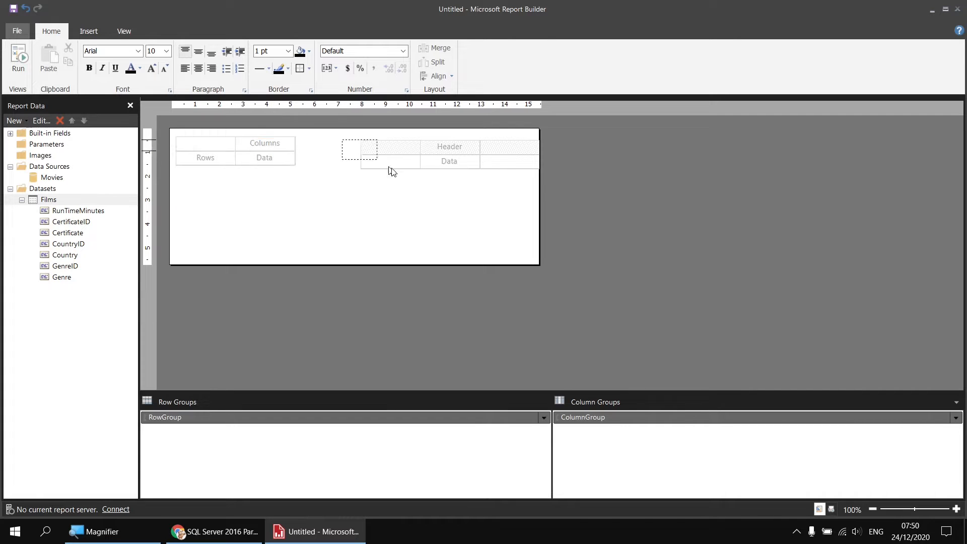
pyautogui.press('Delete')
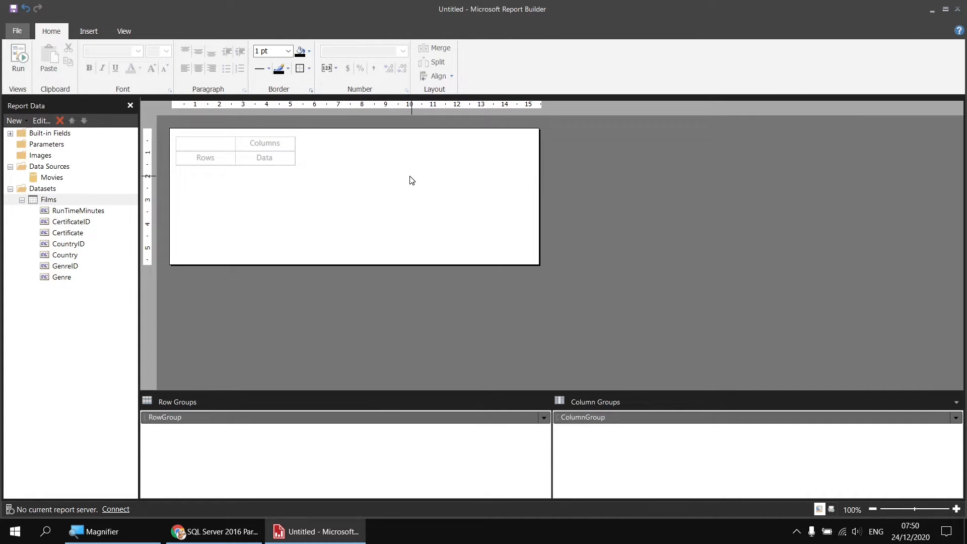
# Assign the Country field to the row group cell of the matrix
pyautogui.moveTo(209, 160)
pyautogui.click(207, 158)
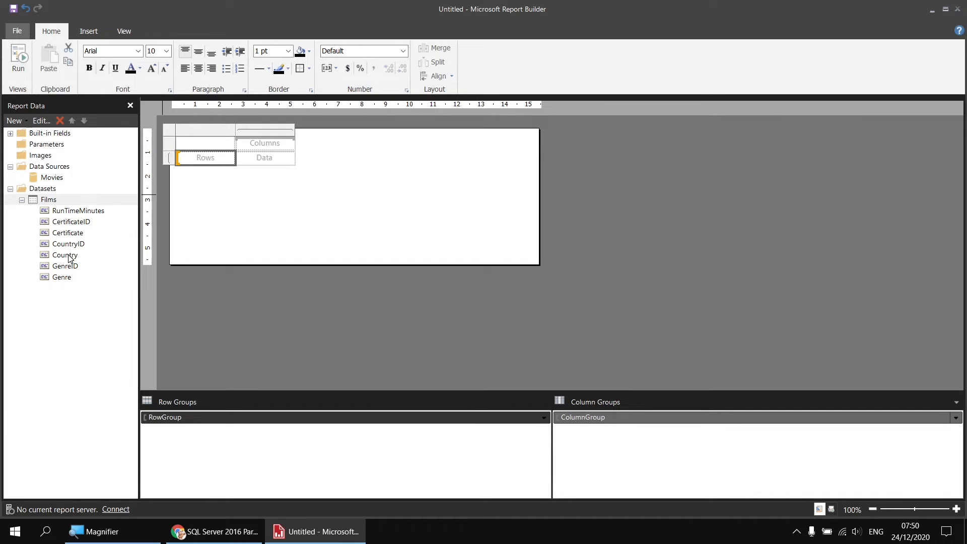
pyautogui.moveTo(203, 155)
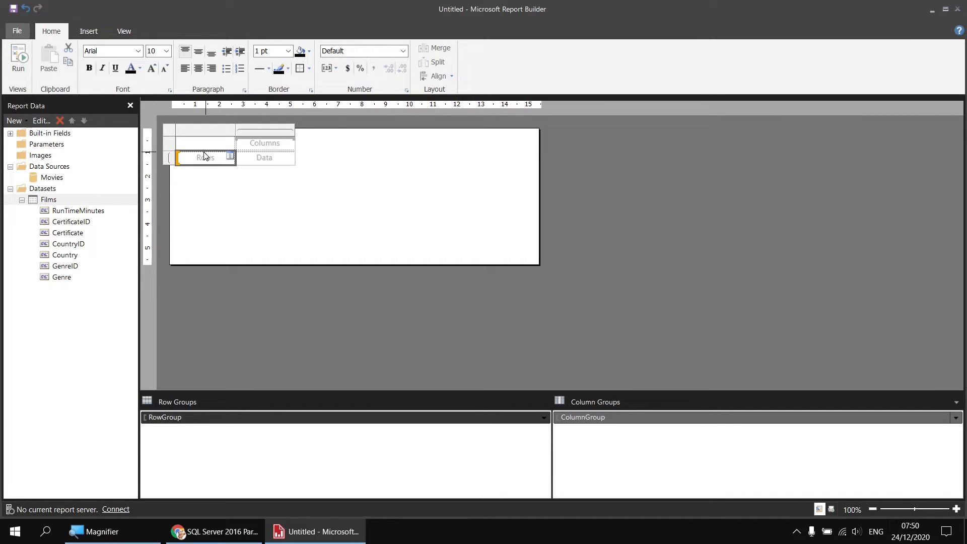
pyautogui.click(230, 157)
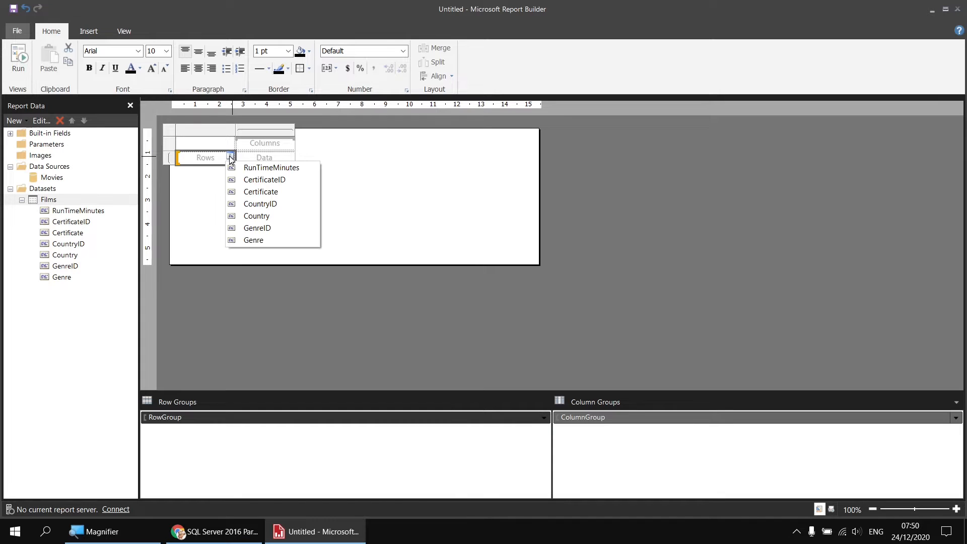
pyautogui.click(261, 217)
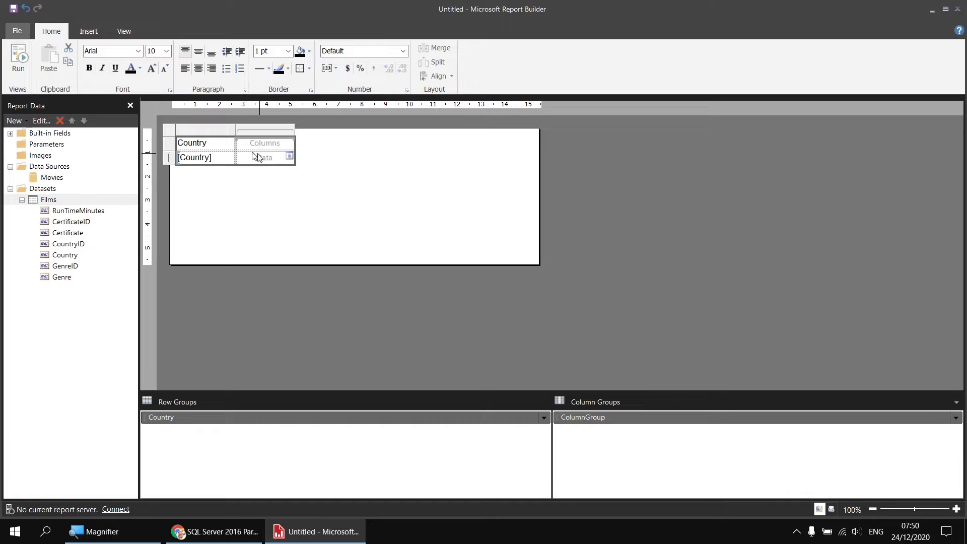
# Try Arial Black as the font of the matrix cells and restore Arial
pyautogui.click(138, 51)
pyautogui.click(113, 71)
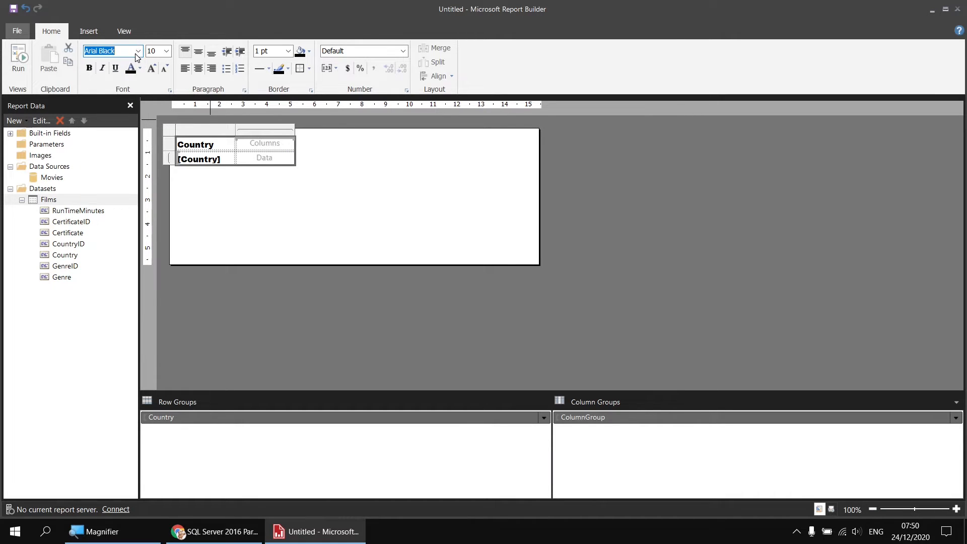
pyautogui.click(137, 52)
pyautogui.scroll(1, 116, 76)
pyautogui.click(110, 80)
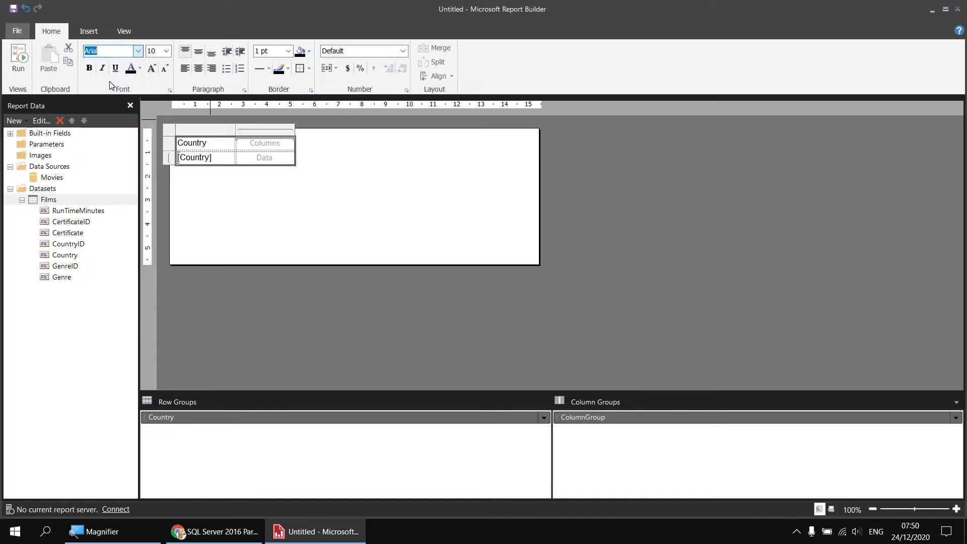
# Preview the report's country rows and group the matrix columns by the Certificate field in design view
pyautogui.click(18, 58)
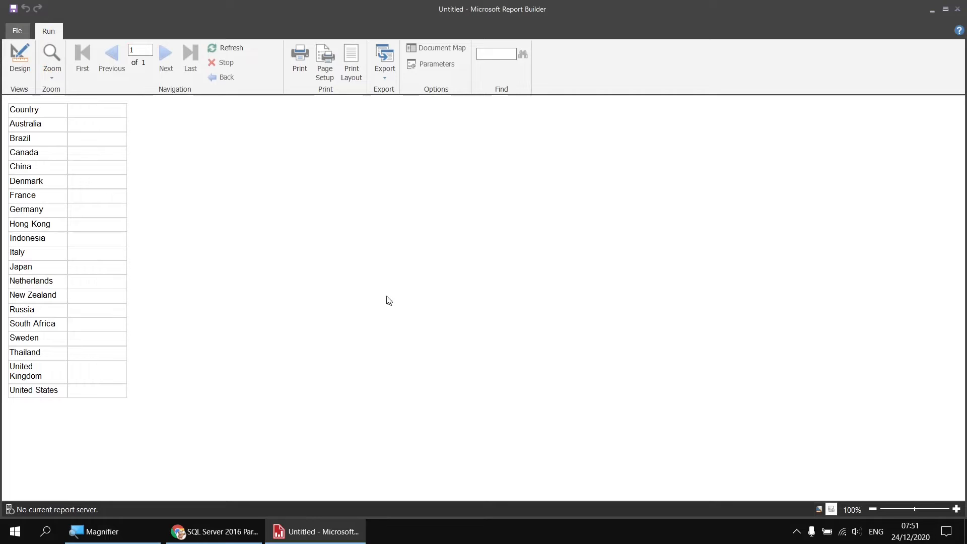
pyautogui.click(20, 58)
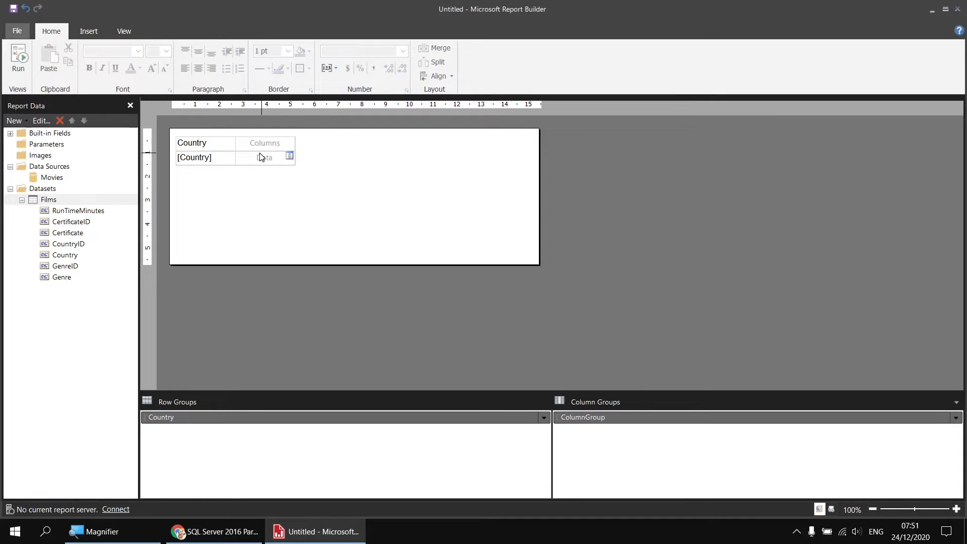
pyautogui.moveTo(259, 142)
pyautogui.click(290, 142)
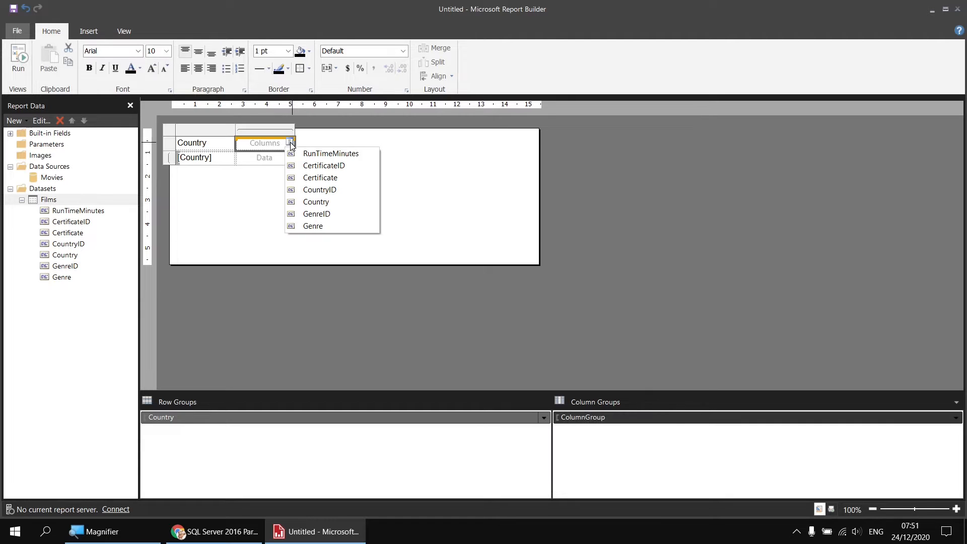
pyautogui.click(338, 179)
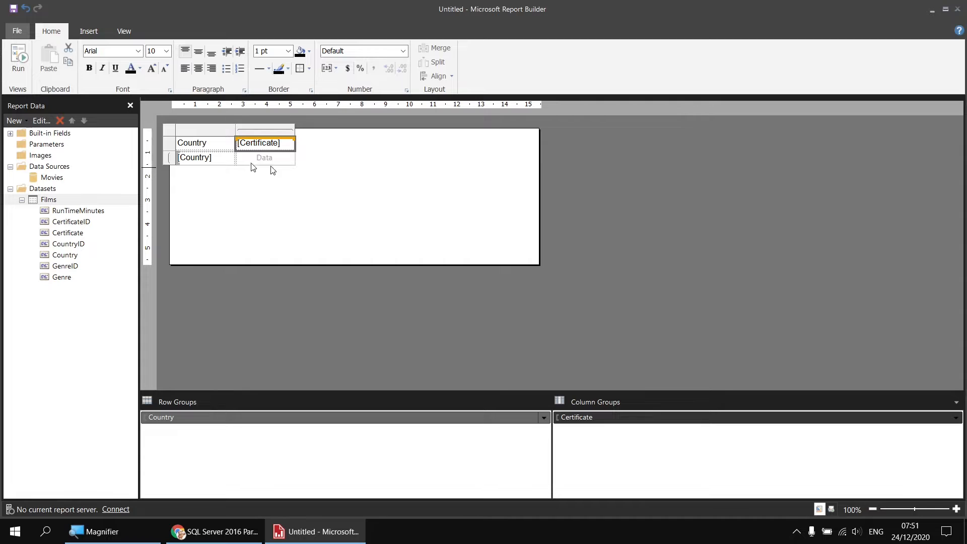
# Preview the certificate columns and add the RunTimeMinutes field to the matrix's data cell in design view
pyautogui.click(25, 66)
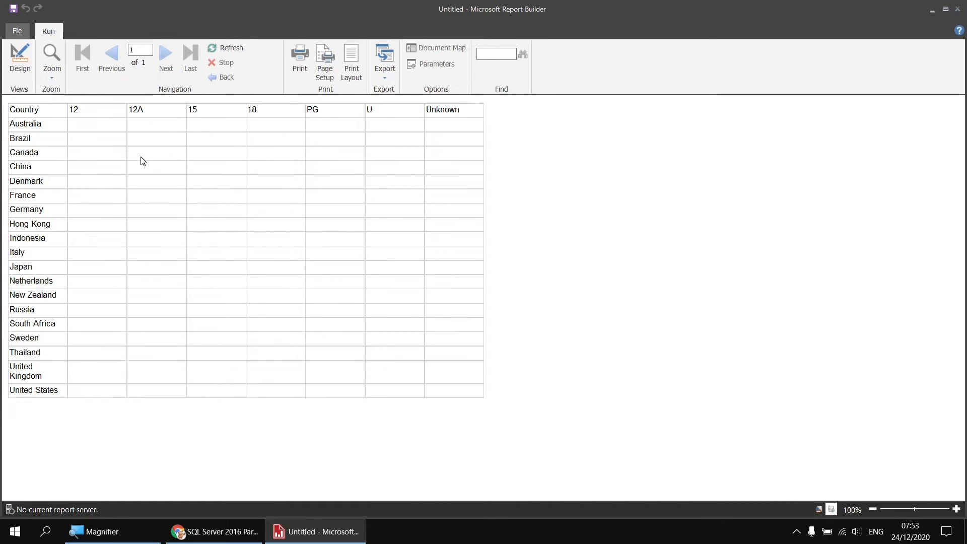
pyautogui.click(20, 58)
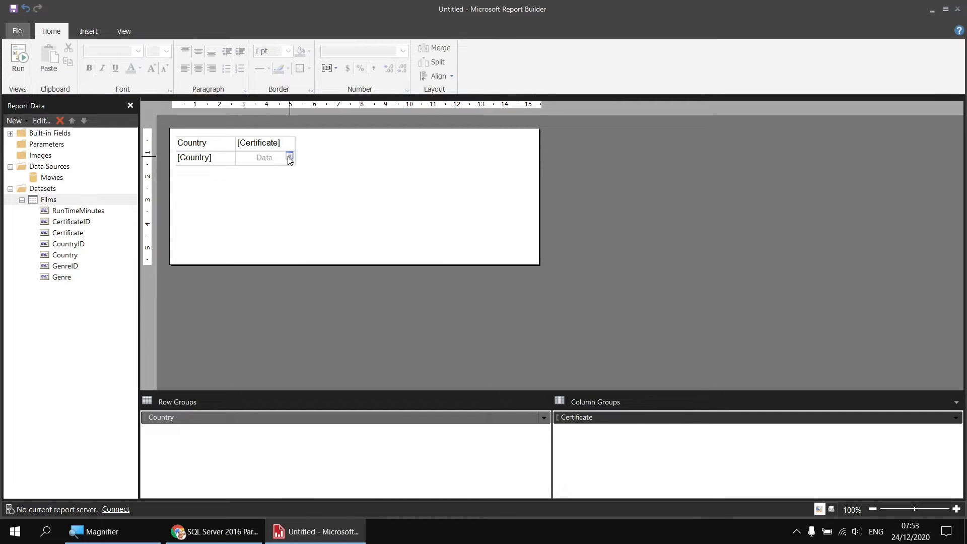
pyautogui.click(289, 157)
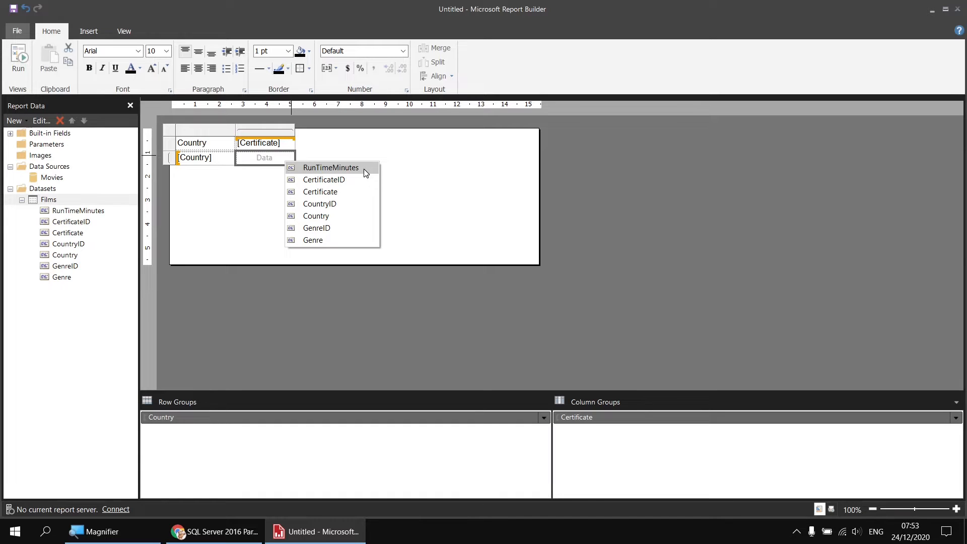
pyautogui.click(363, 168)
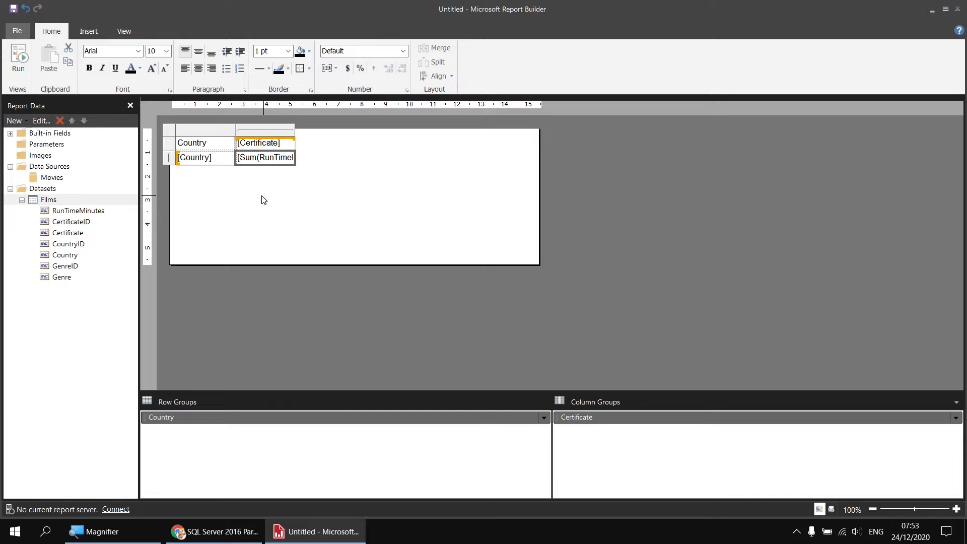
# Summarize the RunTimeMinutes data cell by Avg and preview the report before returning to design view
pyautogui.click(250, 157)
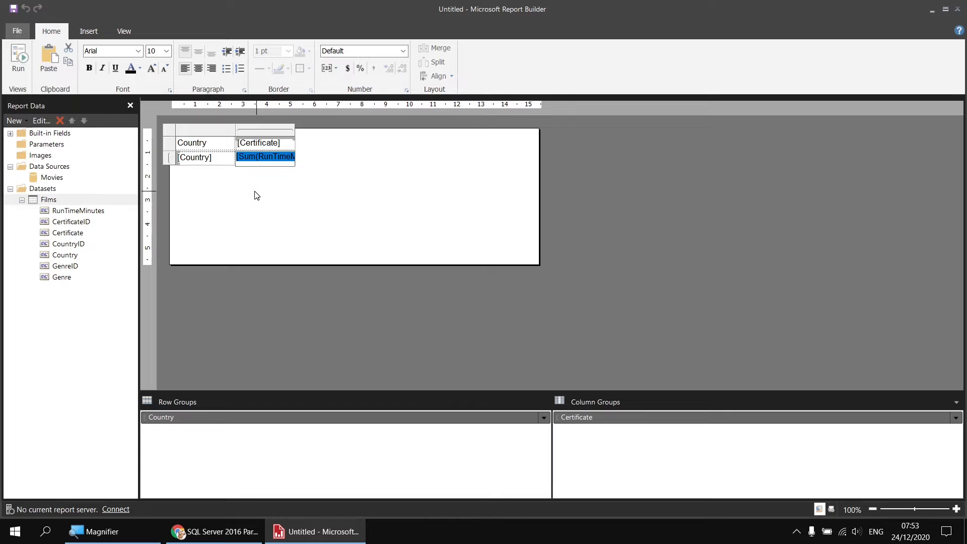
pyautogui.rightClick(252, 159)
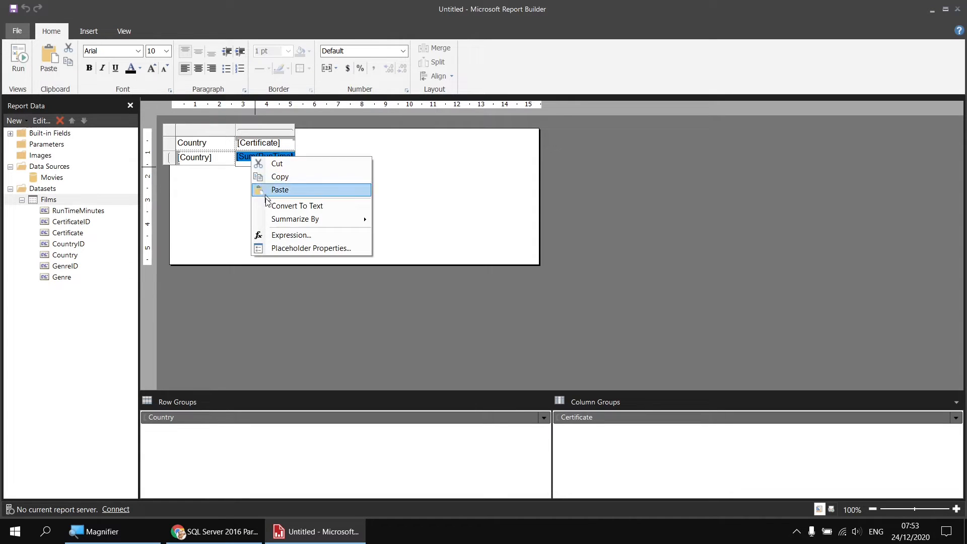
pyautogui.moveTo(267, 220)
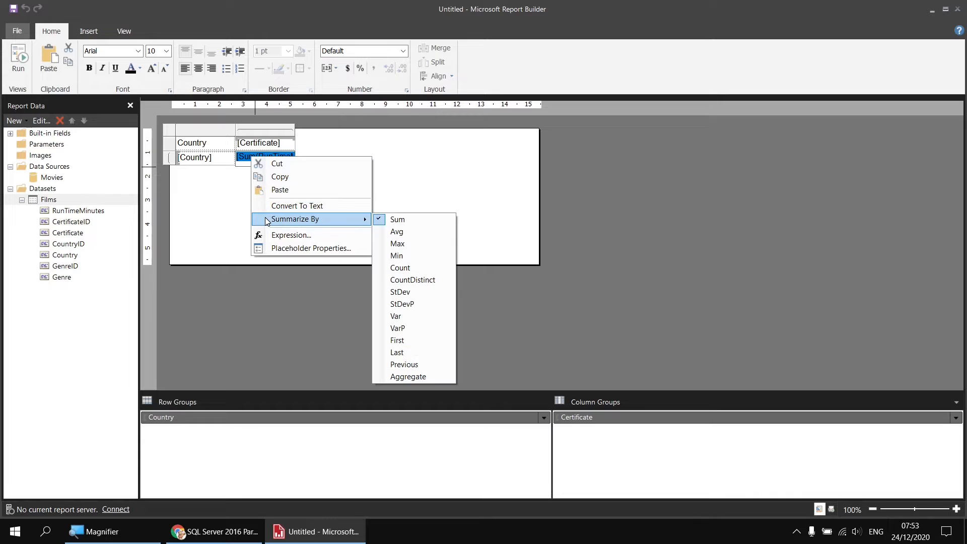
pyautogui.click(409, 231)
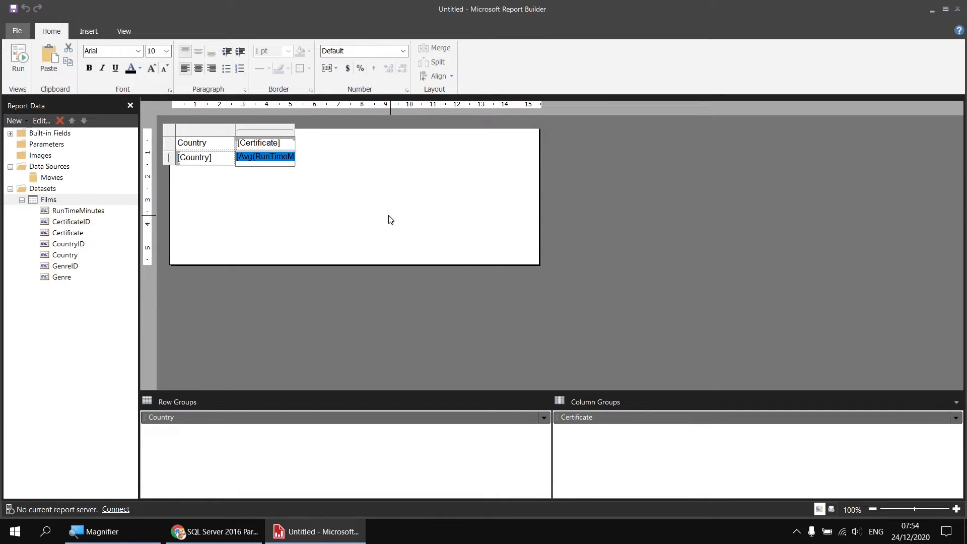
pyautogui.click(374, 204)
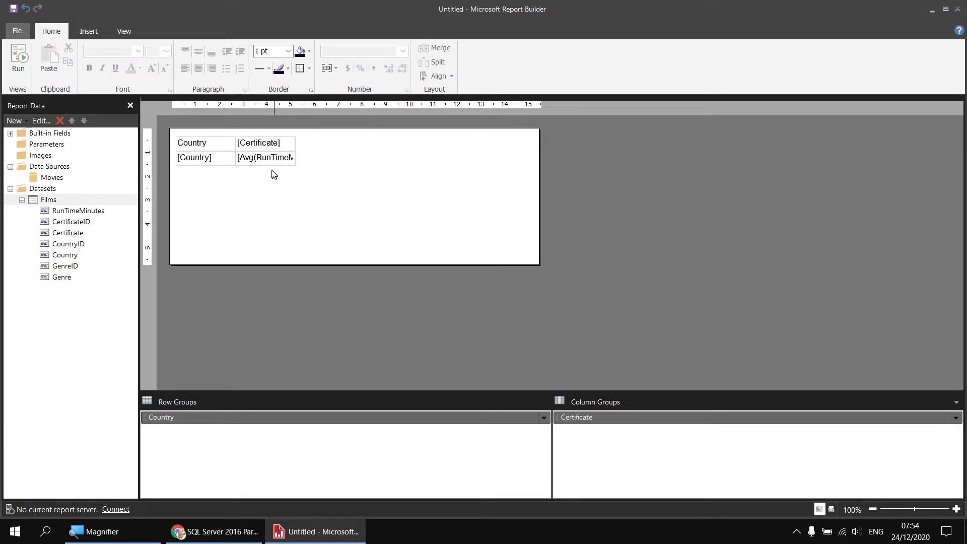
pyautogui.click(18, 53)
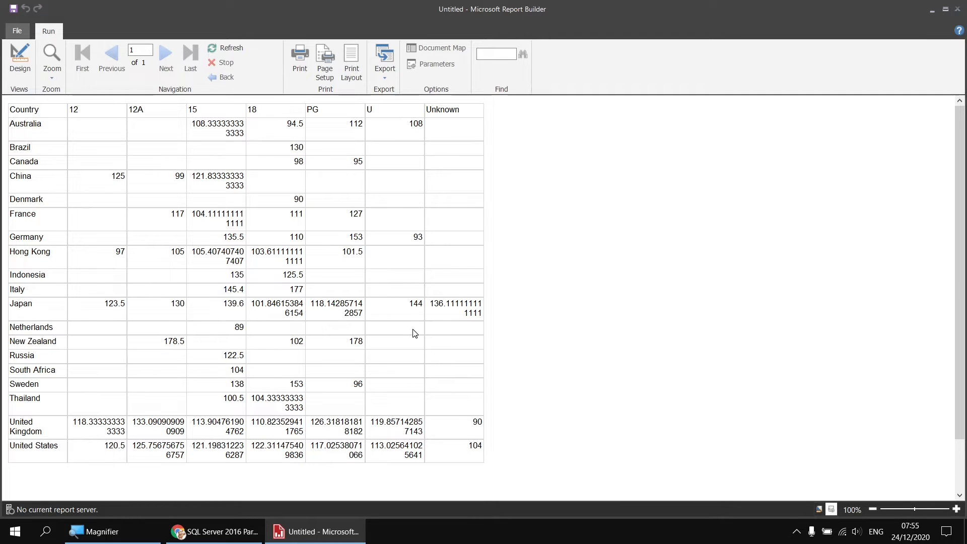
pyautogui.click(20, 59)
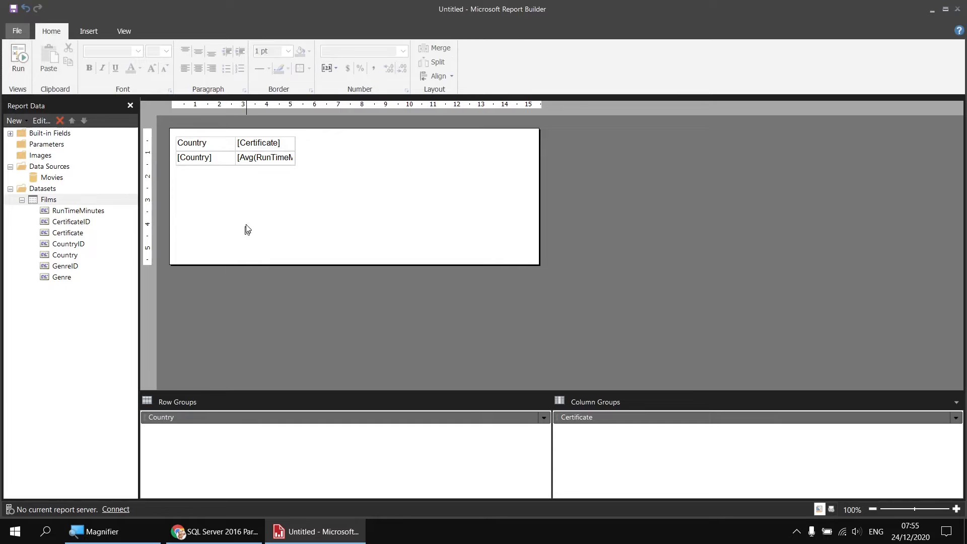
# Format the matrix's average RunTimeMinutes cell with the Number category and two decimal places
pyautogui.click(269, 164)
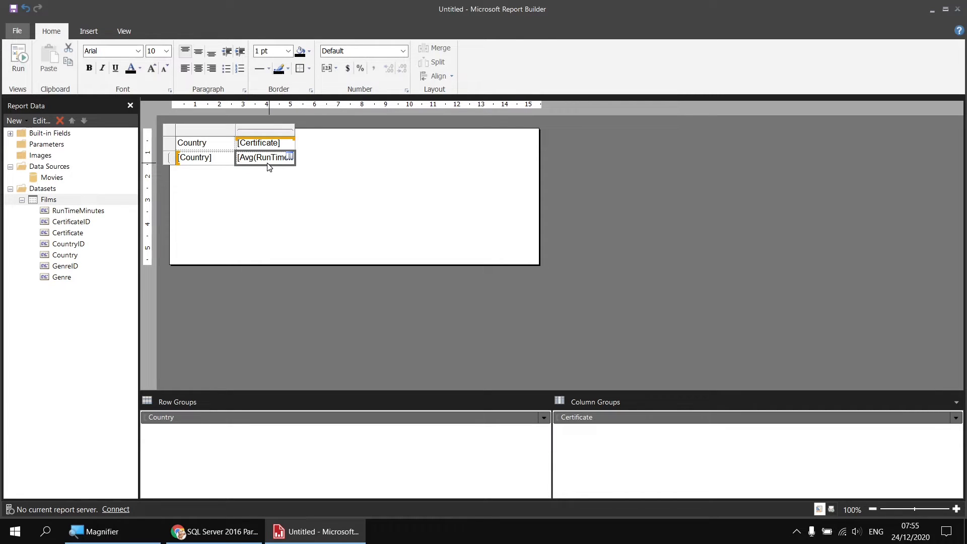
pyautogui.click(406, 91)
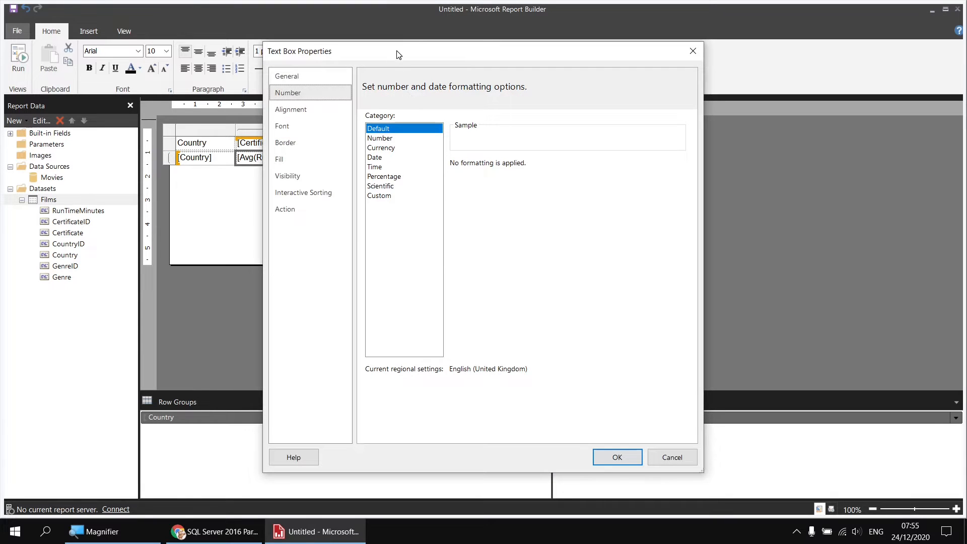
pyautogui.moveTo(398, 54); pyautogui.dragTo(443, 53)
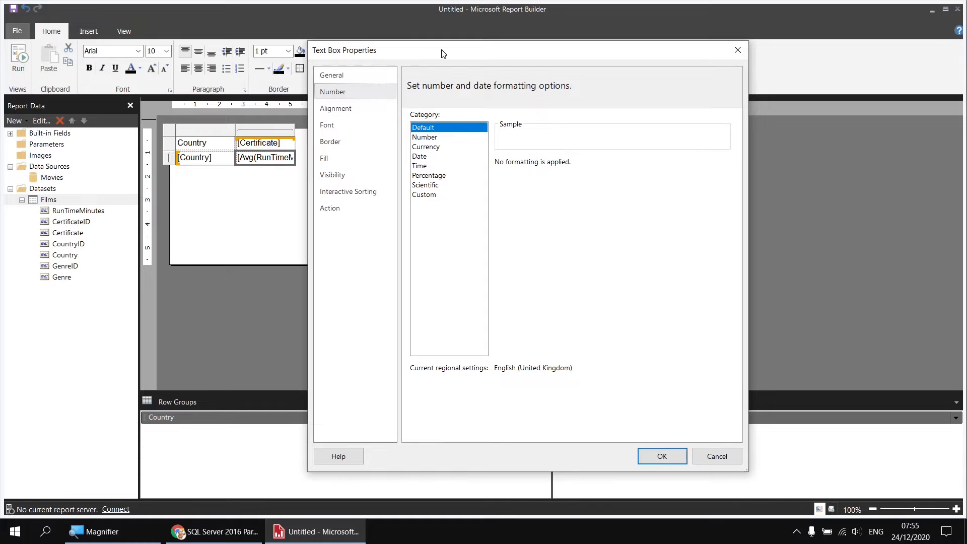
pyautogui.click(428, 138)
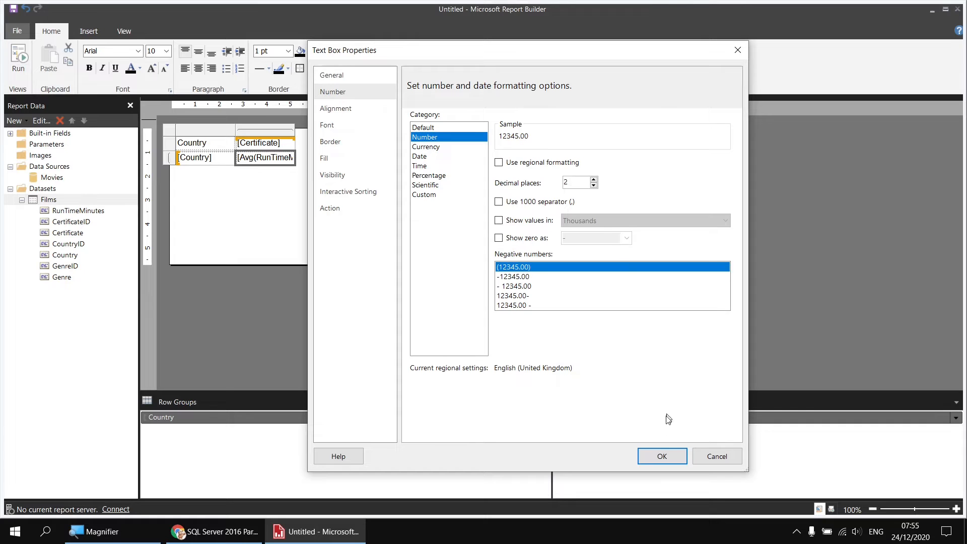
pyautogui.click(659, 455)
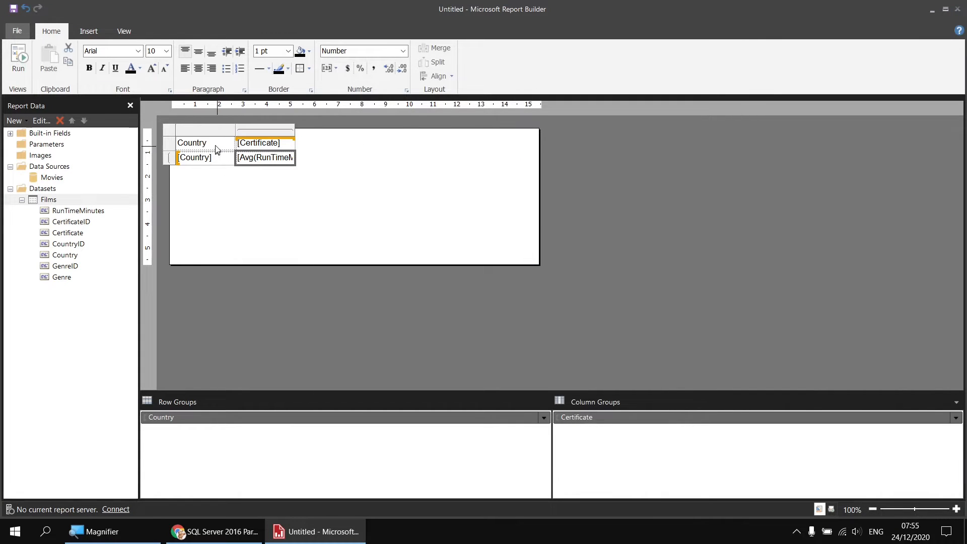
# Widen the matrix's Country column by about 1 cm and give the header row a light blue fill and bold text
pyautogui.moveTo(234, 130); pyautogui.dragTo(258, 130)
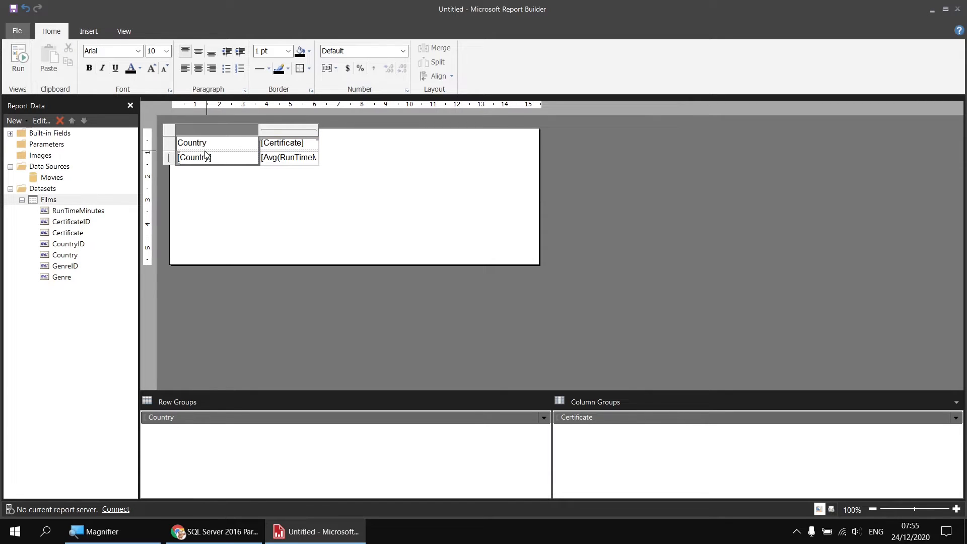
pyautogui.click(169, 144)
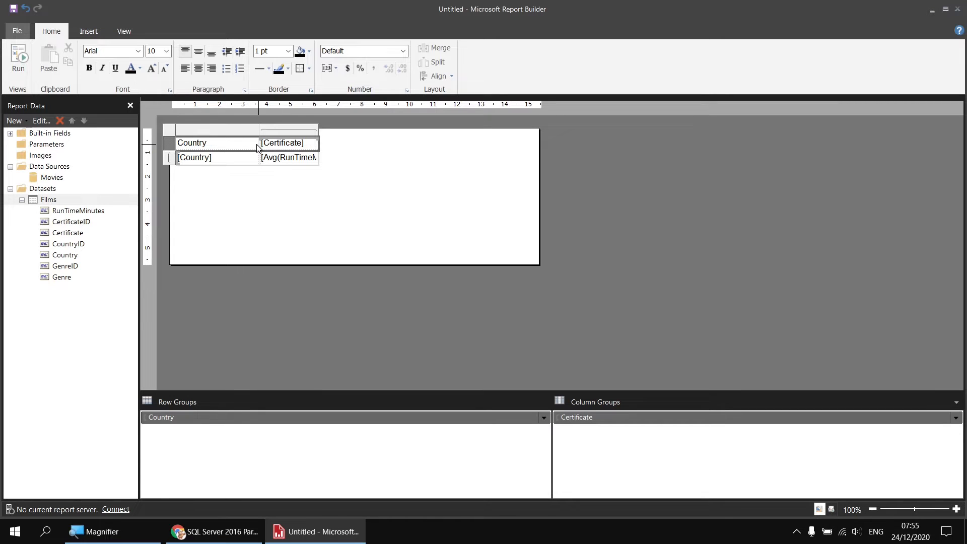
pyautogui.click(310, 52)
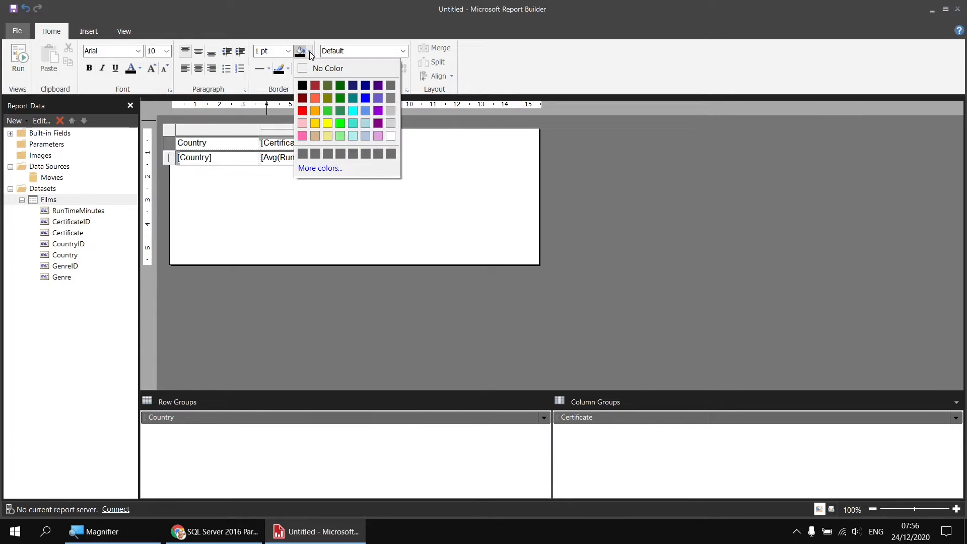
pyautogui.click(365, 136)
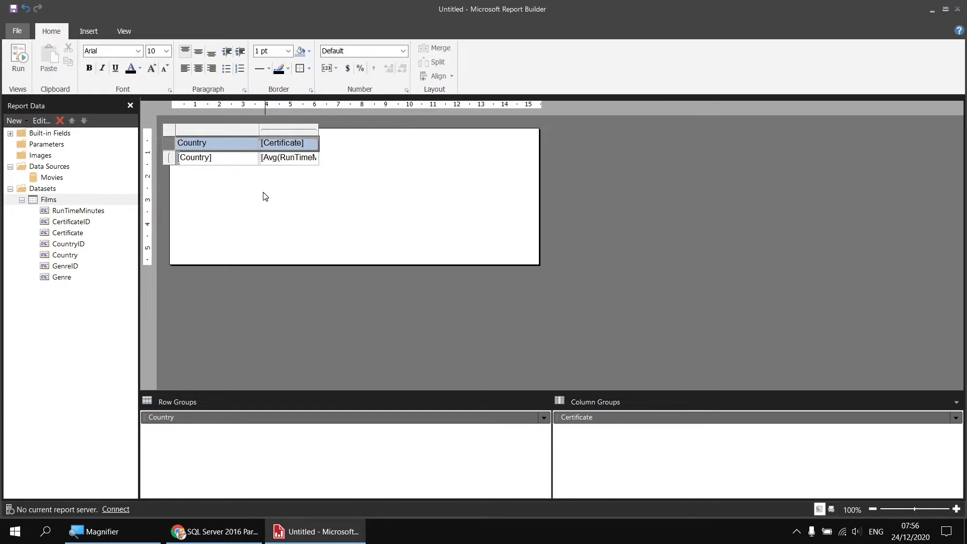
pyautogui.click(89, 68)
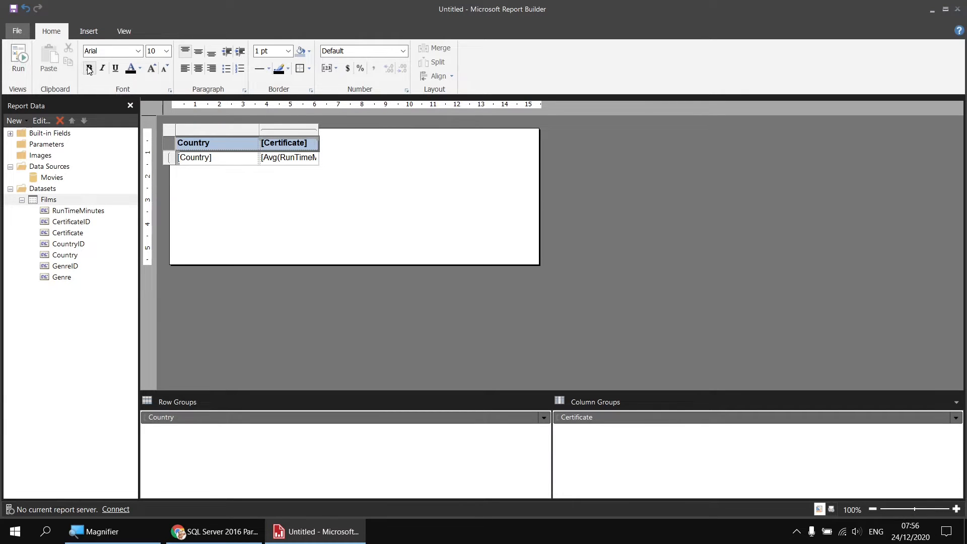
# Give the Country row group cell a light grey fill and bold text, and preview the report before returning to design view
pyautogui.click(226, 163)
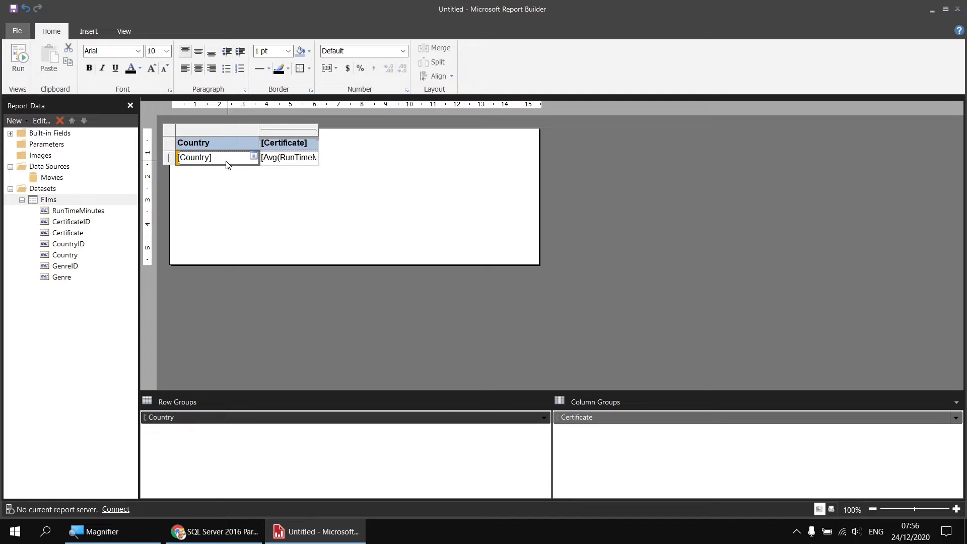
pyautogui.click(309, 51)
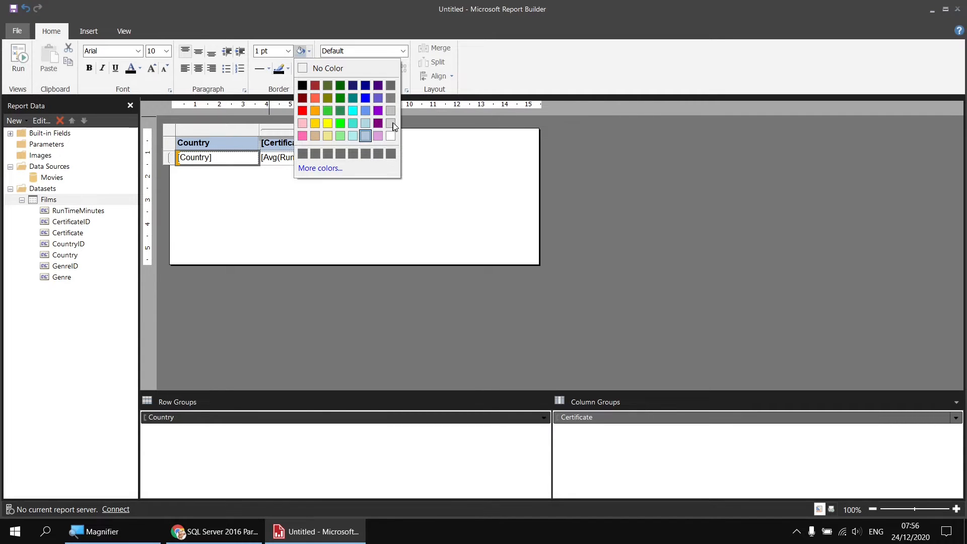
pyautogui.click(390, 123)
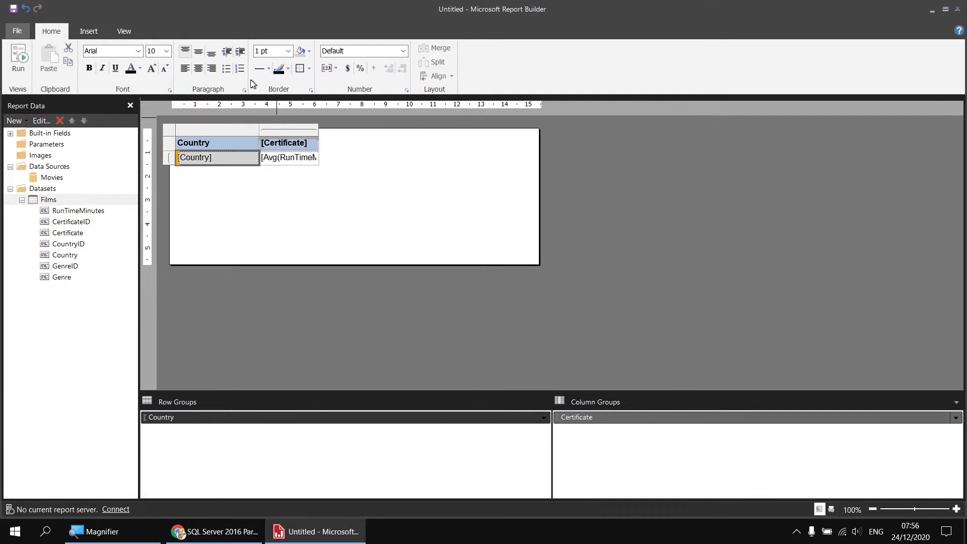
pyautogui.click(89, 68)
pyautogui.click(18, 58)
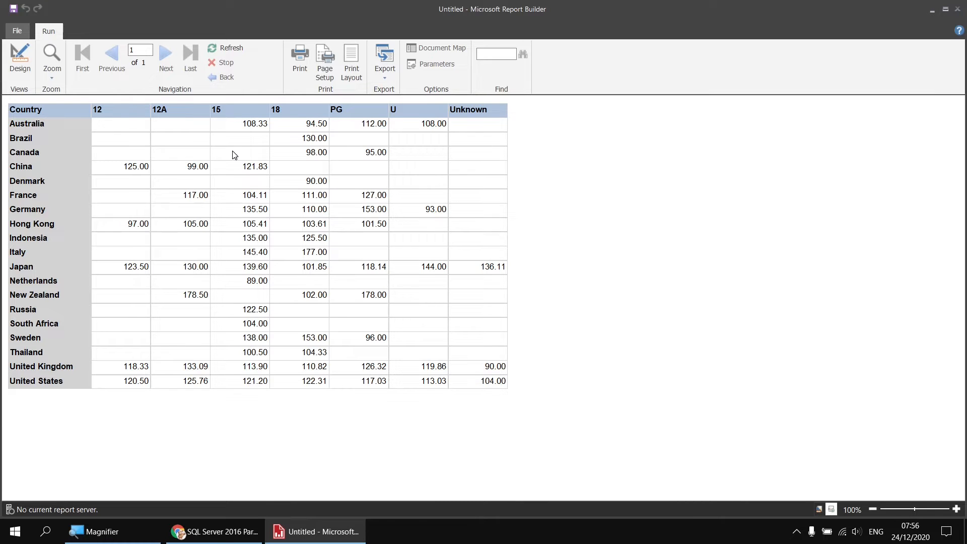
pyautogui.click(20, 57)
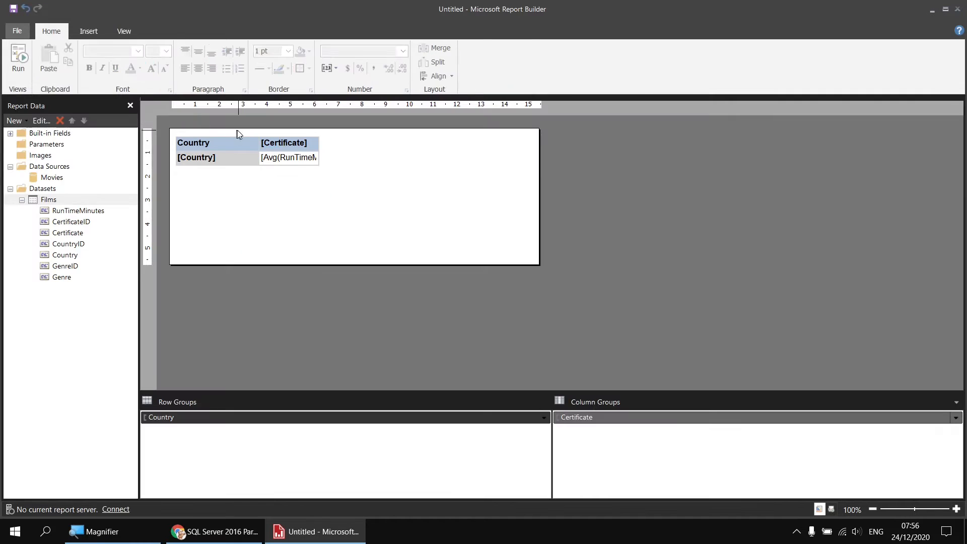
# Center the text of the Certificate header and average run time cells, and preview the report before returning to design view
pyautogui.click(312, 149)
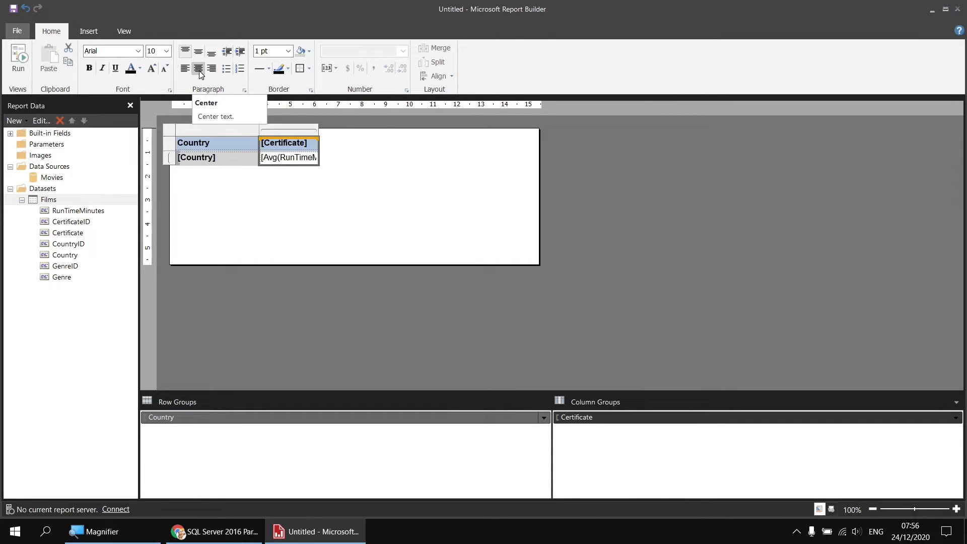
pyautogui.click(18, 56)
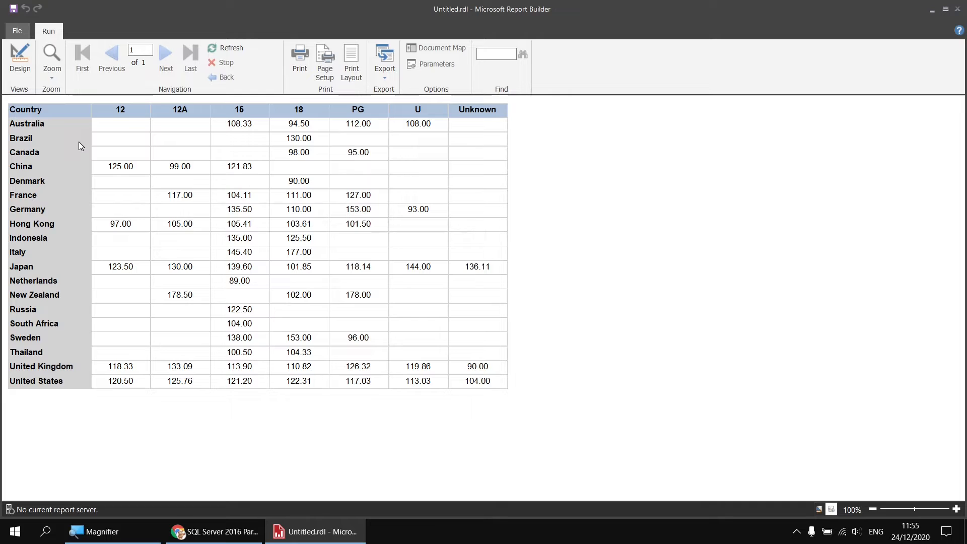
pyautogui.click(19, 58)
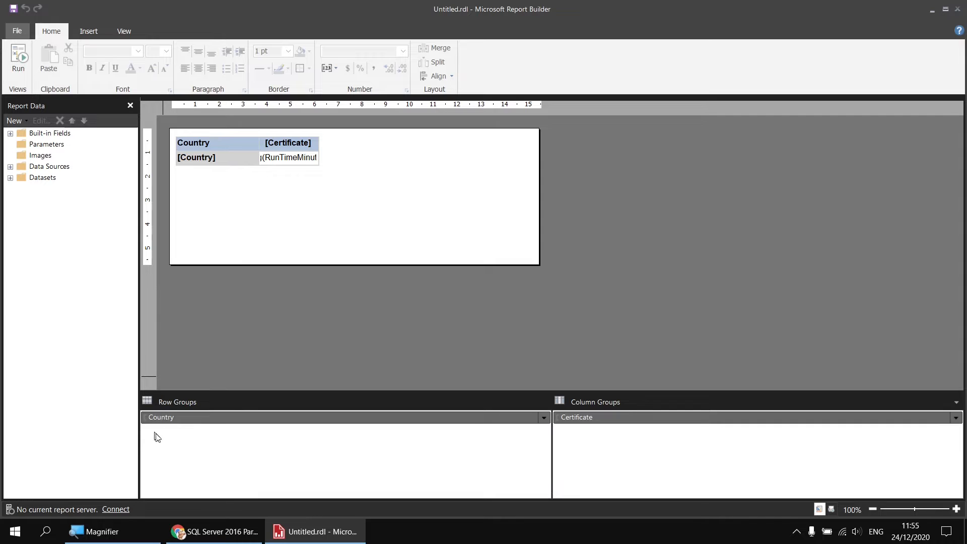
# Change the Country row group's expression to CountryID and preview the report before returning to design view
pyautogui.rightClick(179, 418)
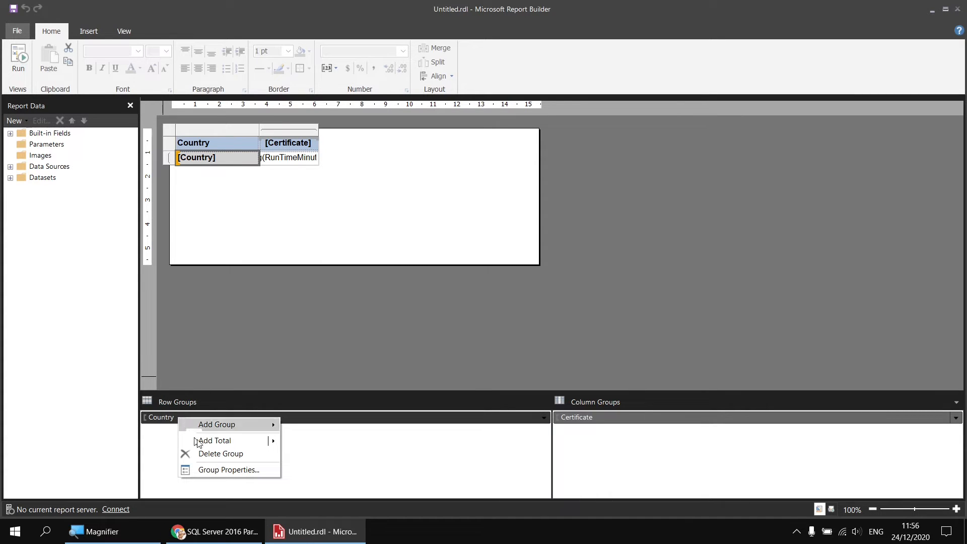
pyautogui.click(227, 471)
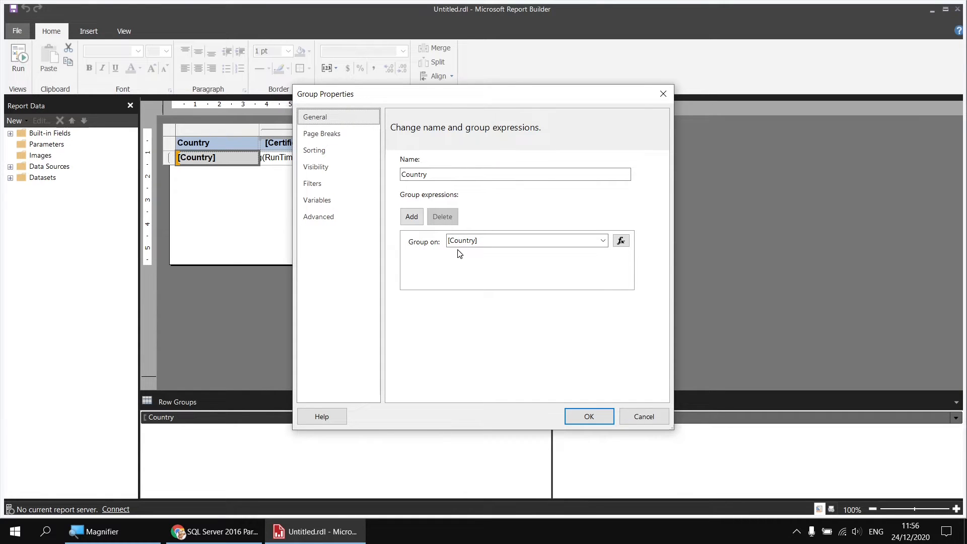
pyautogui.click(602, 240)
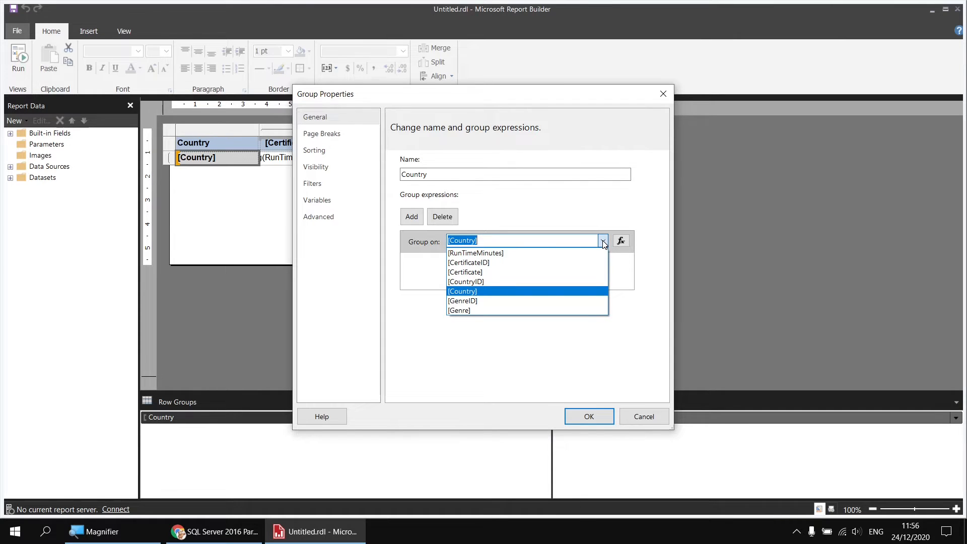
pyautogui.click(491, 281)
pyautogui.click(588, 417)
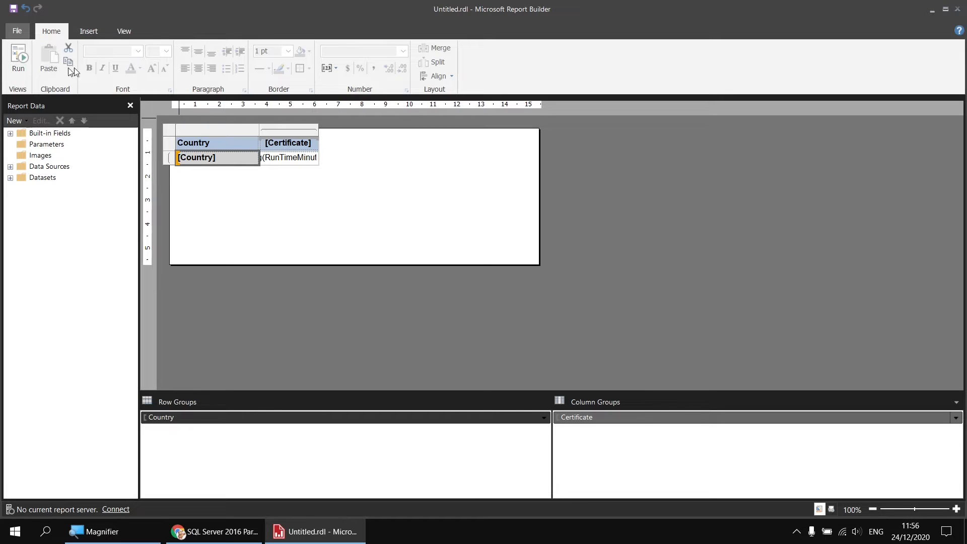
pyautogui.click(20, 59)
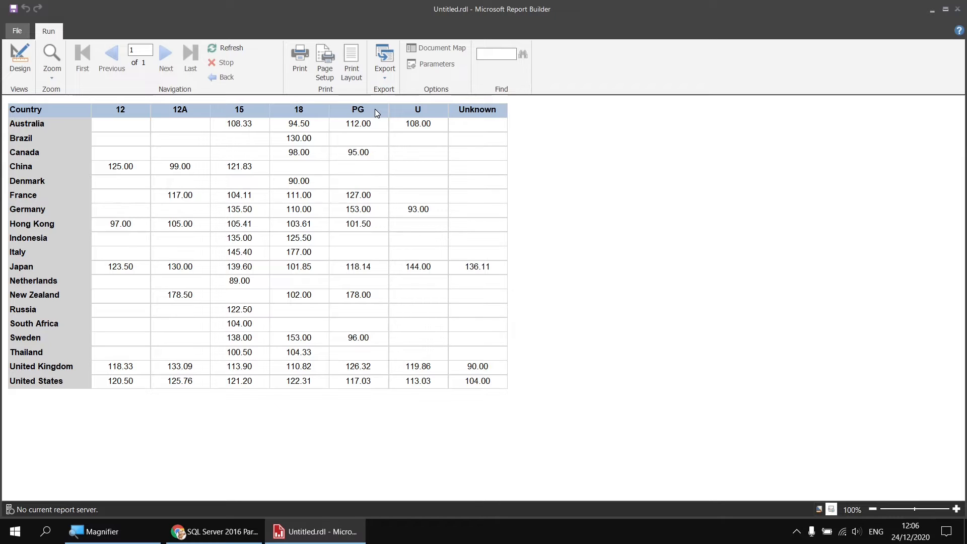
pyautogui.click(19, 62)
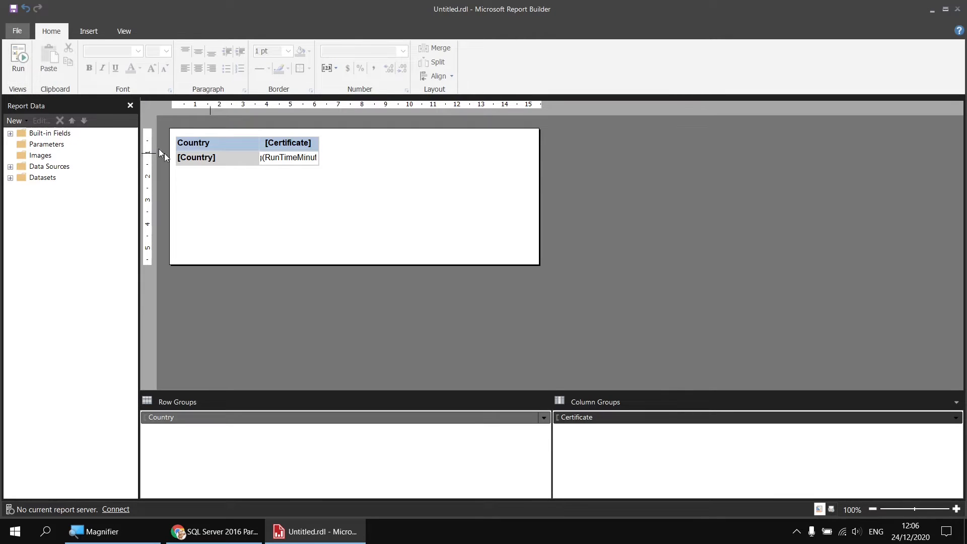
# Change the Certificate column group's expression to CertificateID in its group properties
pyautogui.rightClick(609, 422)
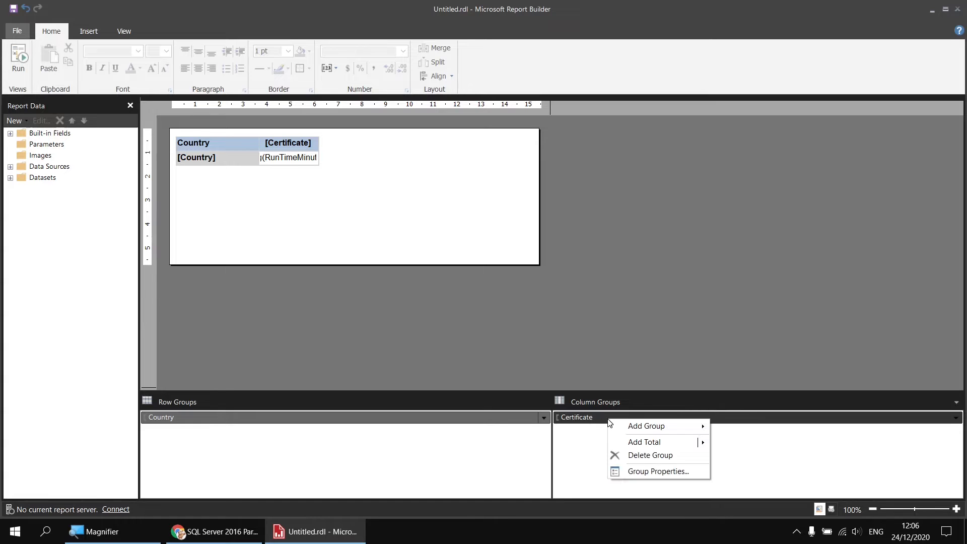
pyautogui.click(641, 472)
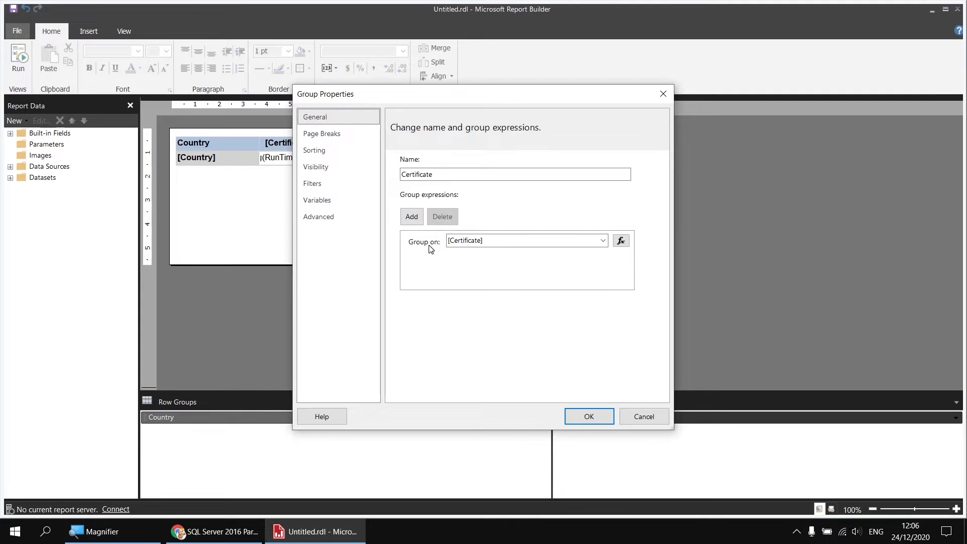
pyautogui.click(602, 241)
pyautogui.click(492, 267)
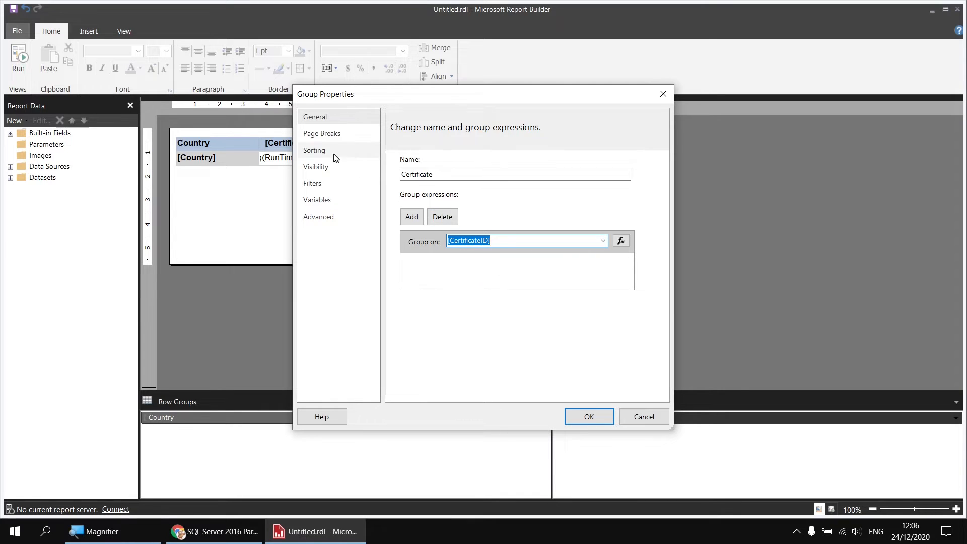
# Sort the Certificate column group by CertificateID and preview the report before returning to design view
pyautogui.click(318, 151)
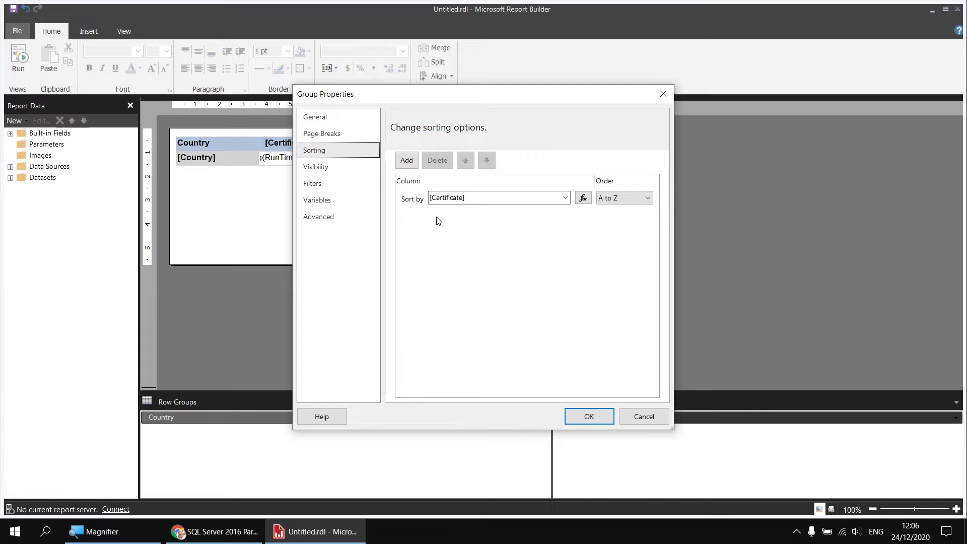
pyautogui.click(565, 198)
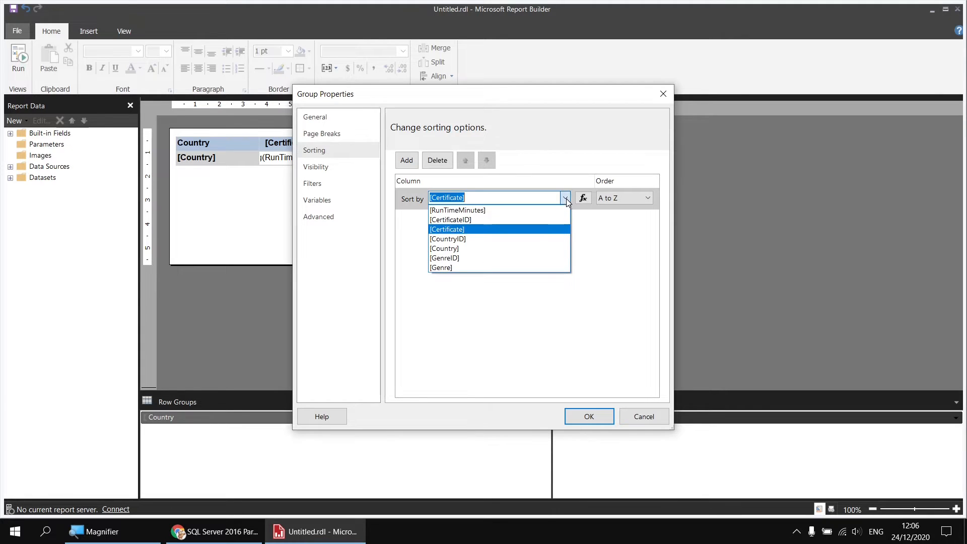
pyautogui.click(471, 222)
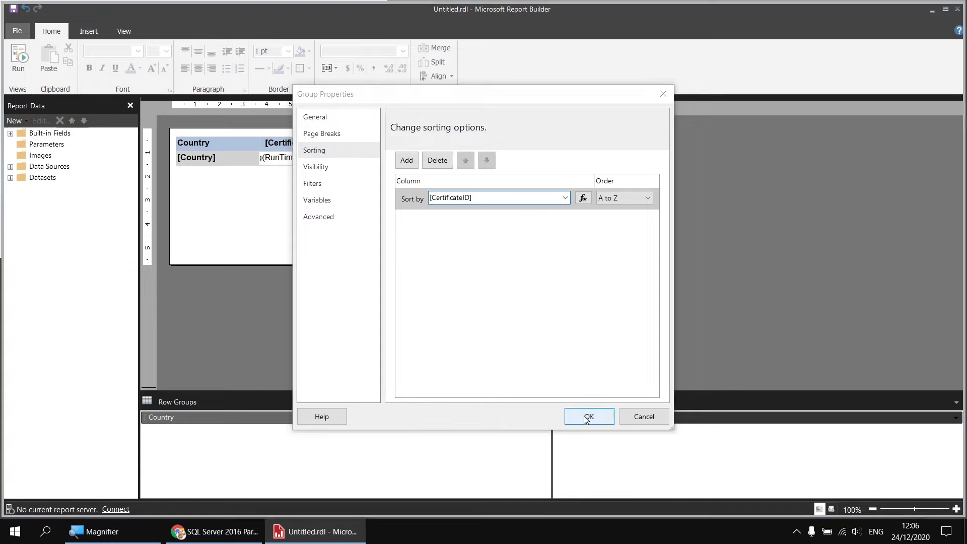
pyautogui.click(569, 414)
pyautogui.click(26, 65)
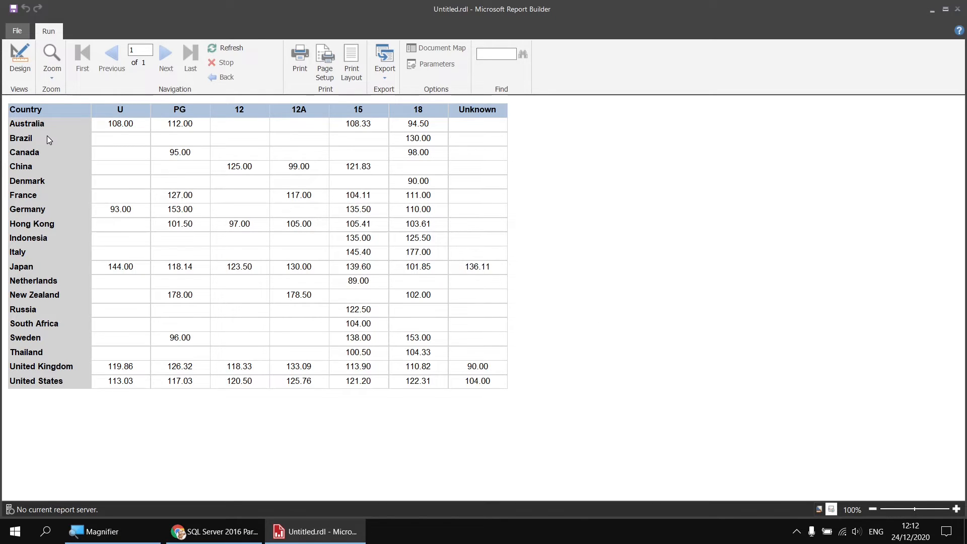
pyautogui.click(20, 58)
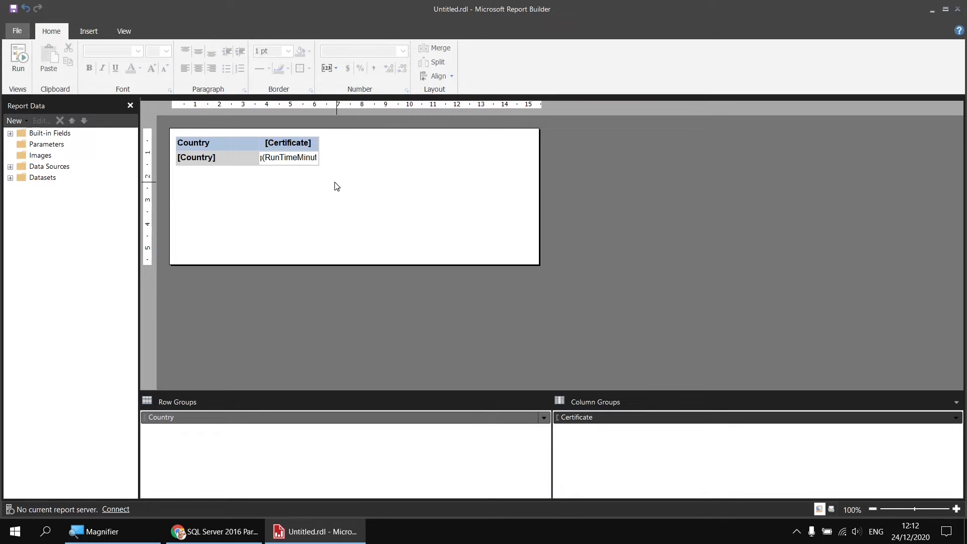
# Duplicate the whole matrix and place the copy beside the original, level with its upper edge and near the report's far side
pyautogui.click(294, 148)
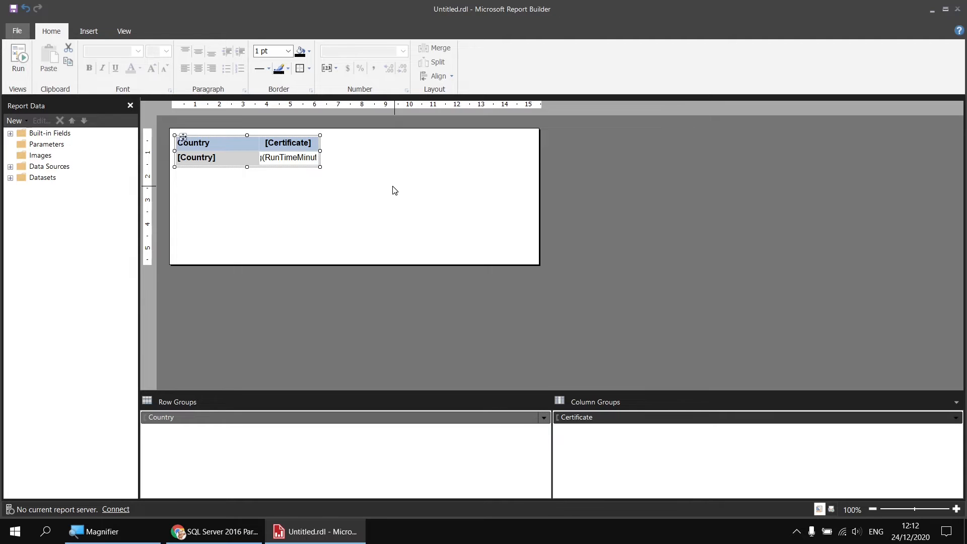
pyautogui.hotkey('ctrl', 'c')
pyautogui.hotkey('ctrl', 'v')
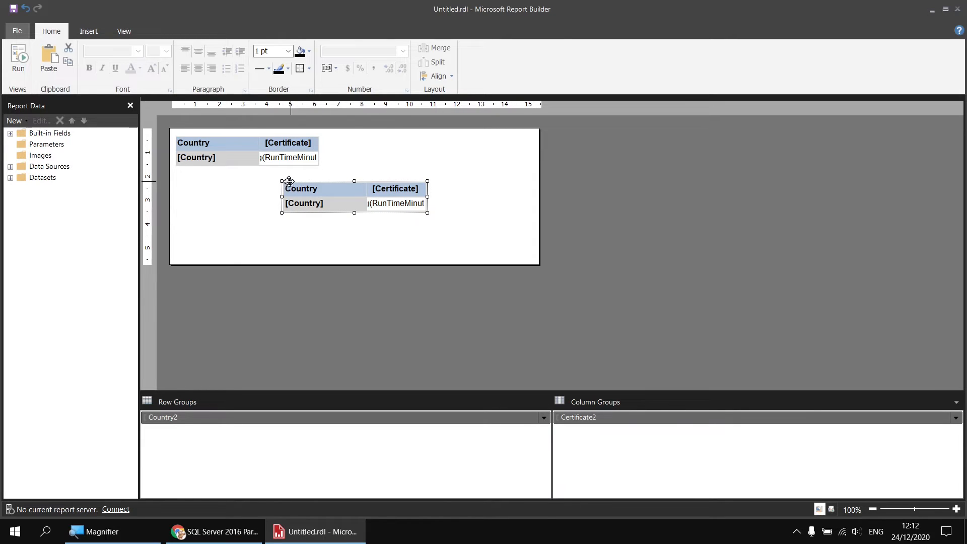
pyautogui.moveTo(288, 181); pyautogui.dragTo(402, 143)
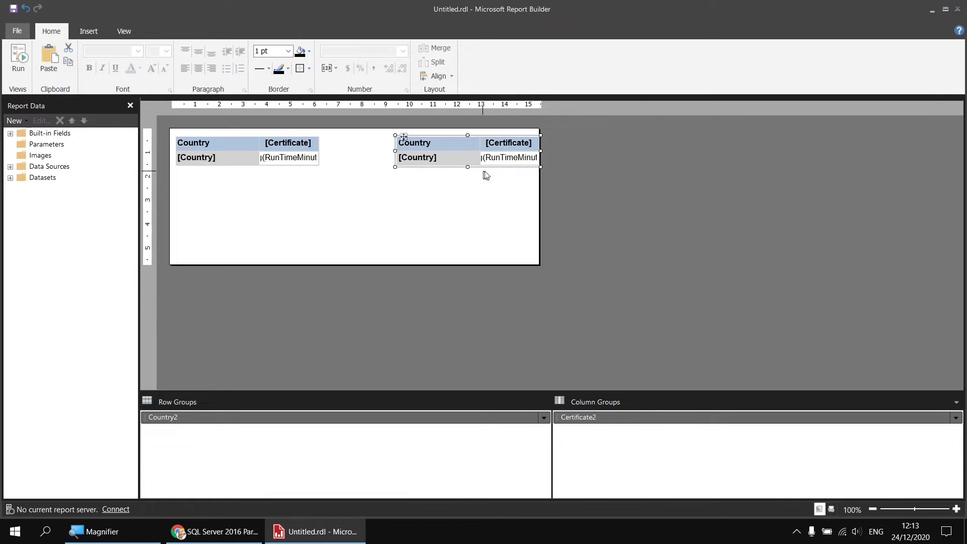
# Change the copied matrix's row field and heading text to Genre, and preview the report before returning to design view
pyautogui.moveTo(461, 159)
pyautogui.click(474, 158)
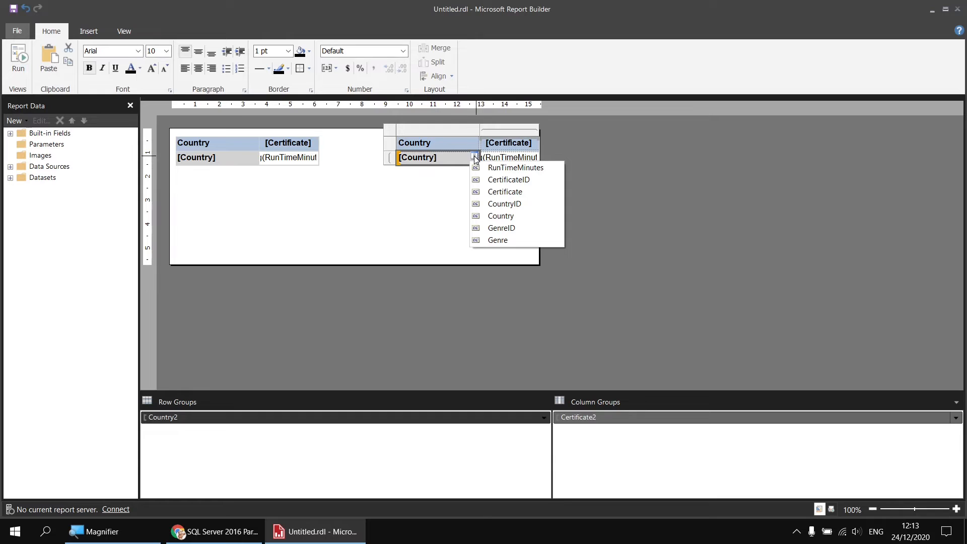
pyautogui.click(511, 241)
pyautogui.click(425, 142)
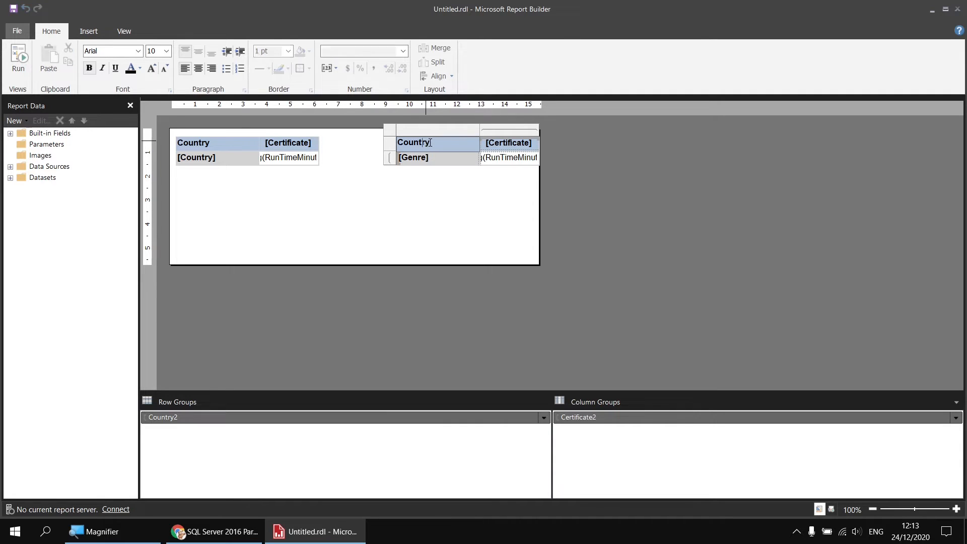
pyautogui.moveTo(431, 142); pyautogui.dragTo(401, 141)
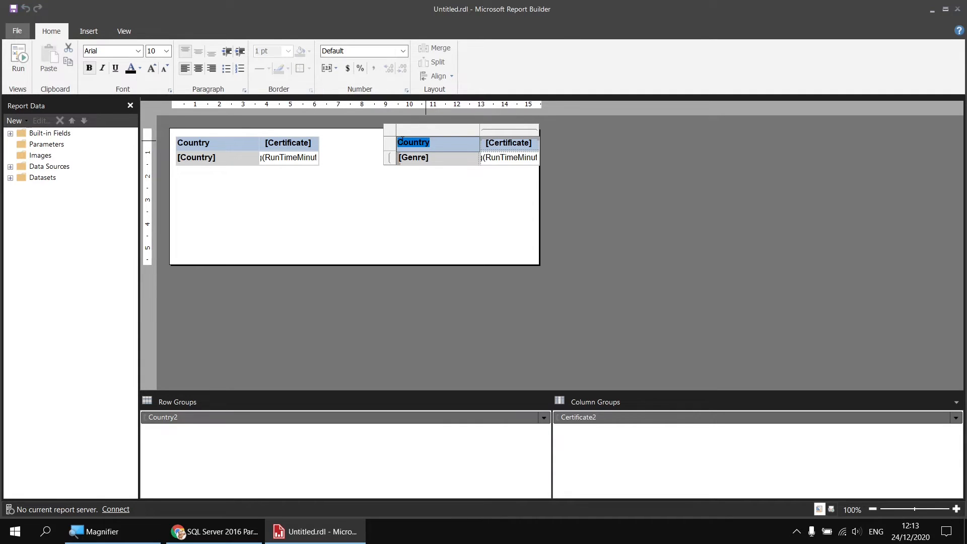
pyautogui.write('Genre')
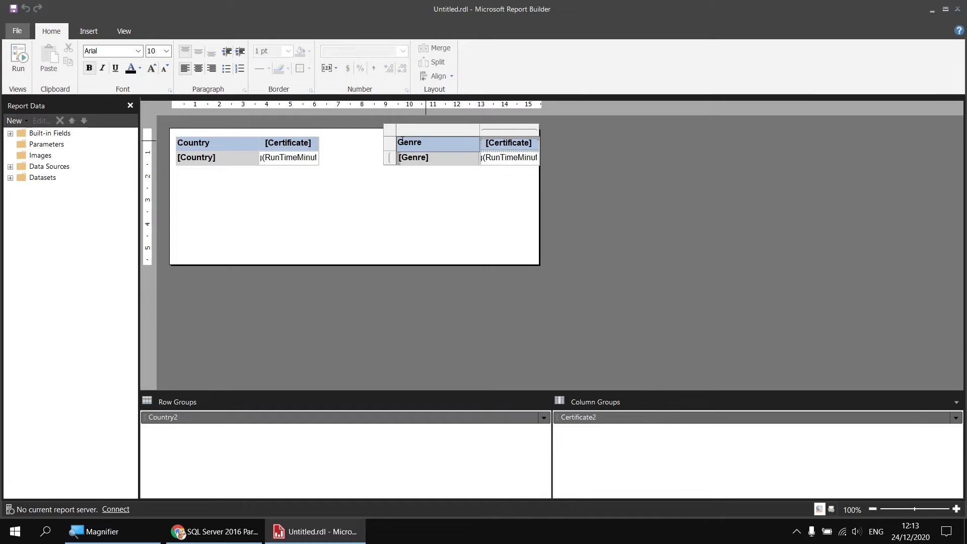
pyautogui.click(456, 195)
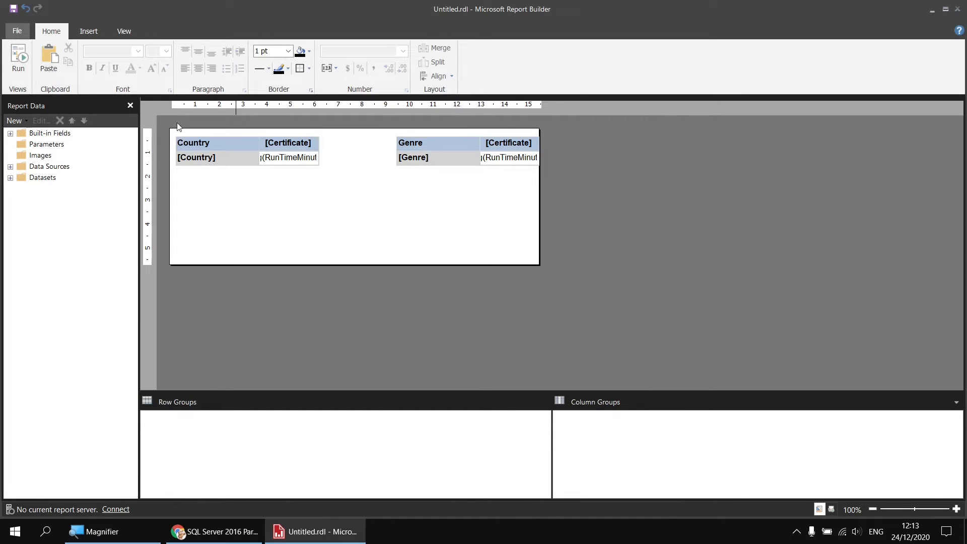
pyautogui.click(18, 59)
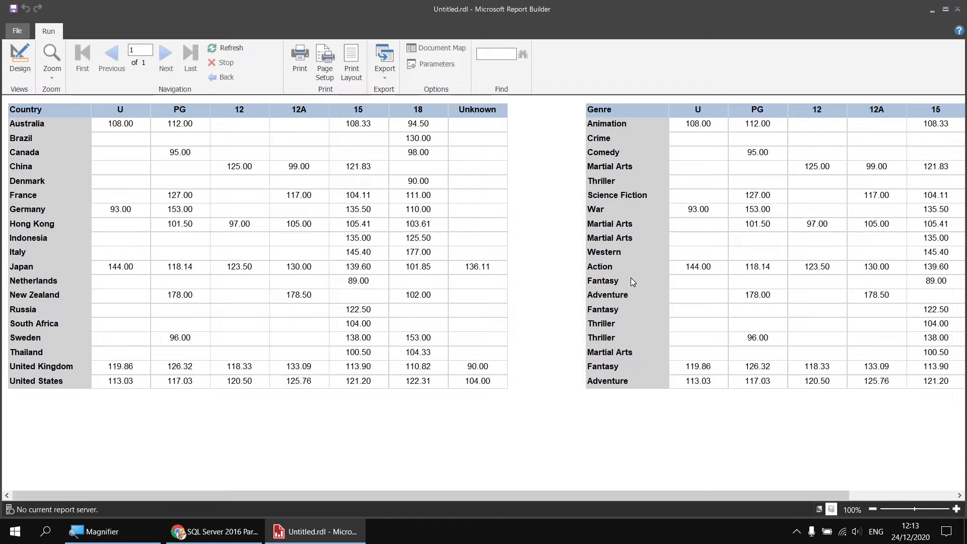
pyautogui.click(20, 58)
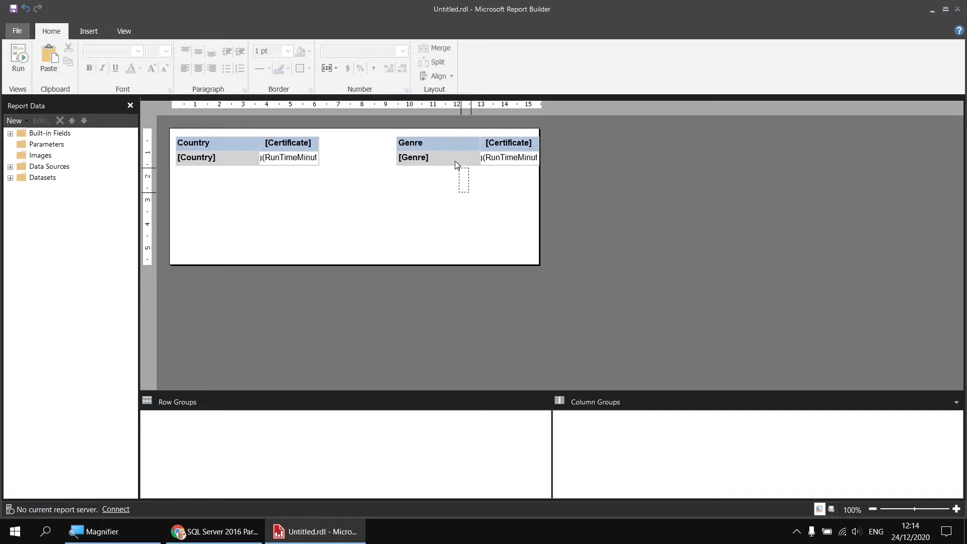
# Rename the copied matrix's row group as Genre and set it to group on GenreID
pyautogui.click(446, 149)
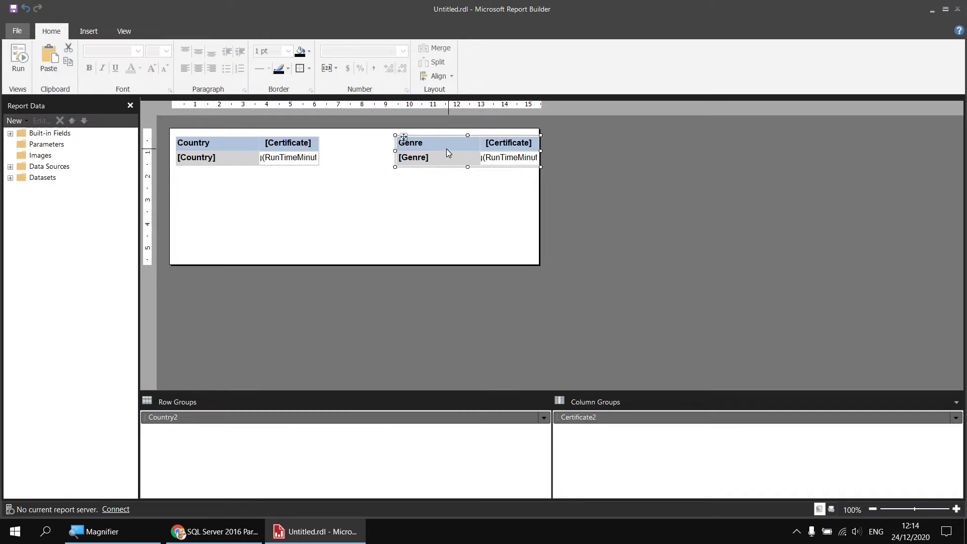
pyautogui.rightClick(167, 417)
pyautogui.click(198, 470)
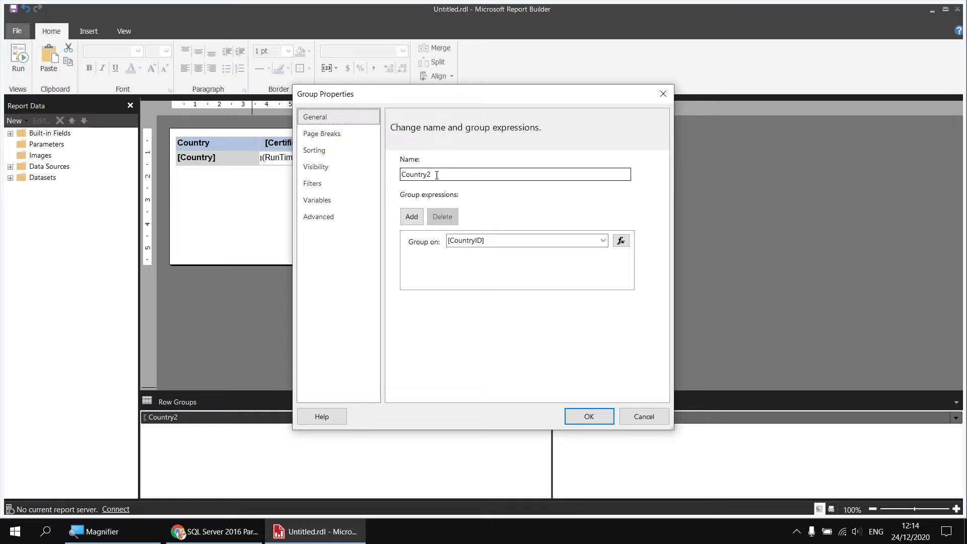
pyautogui.moveTo(436, 174); pyautogui.dragTo(398, 171)
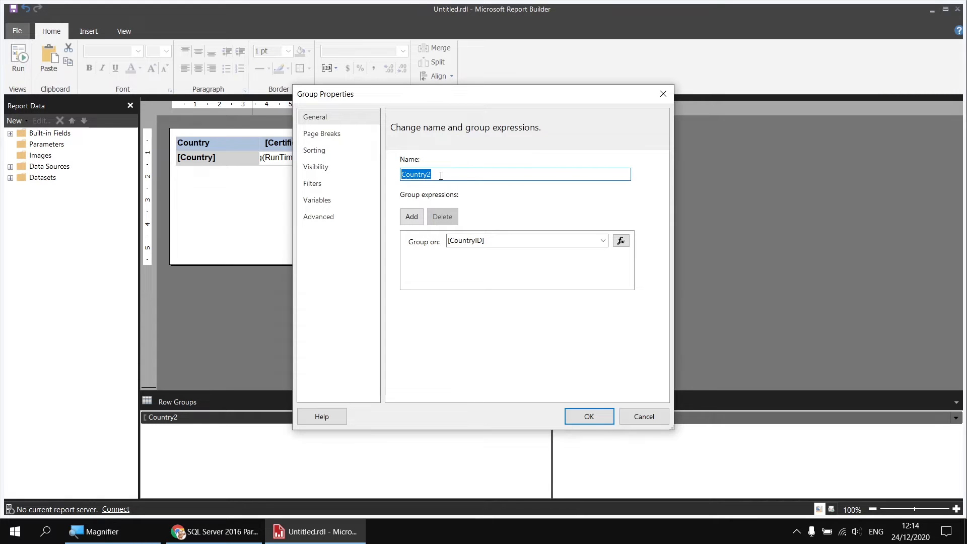
pyautogui.write('Genre')
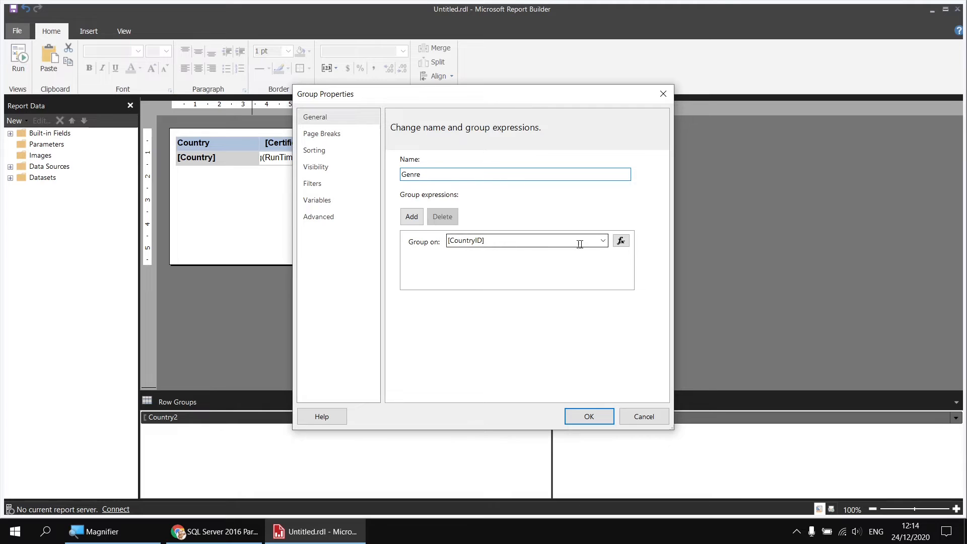
pyautogui.click(602, 240)
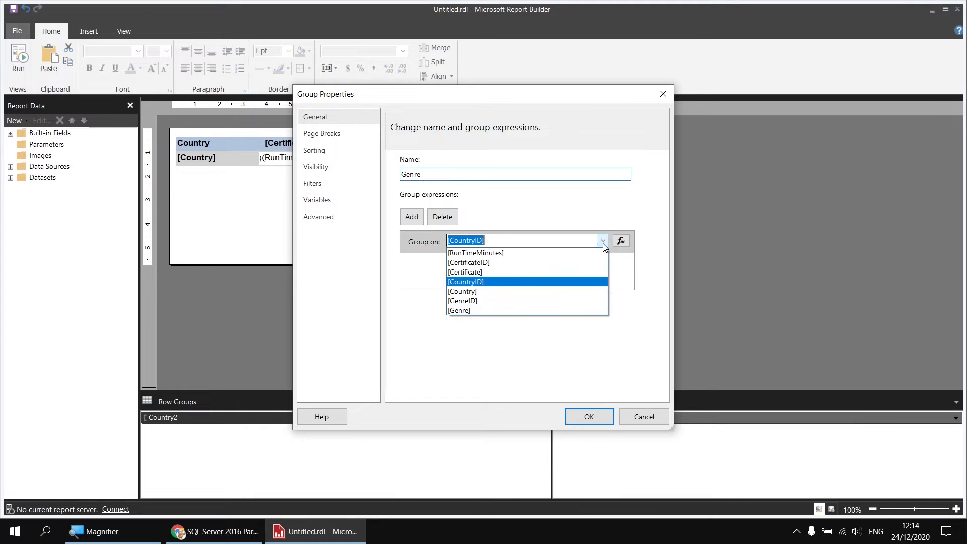
pyautogui.click(481, 301)
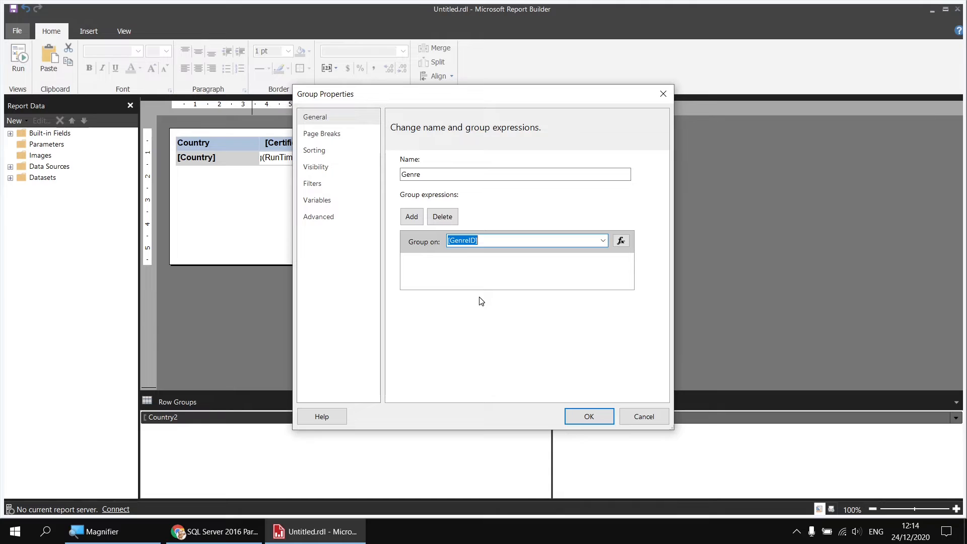
# Sort the copied matrix's row group by Genre, apply the group properties, and preview the report before returning to design view
pyautogui.click(325, 151)
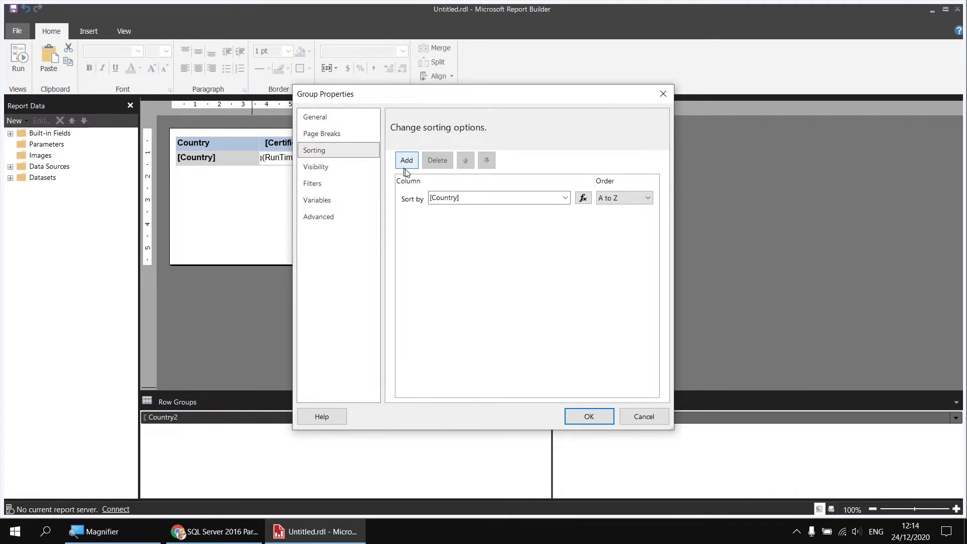
pyautogui.click(564, 197)
pyautogui.click(451, 267)
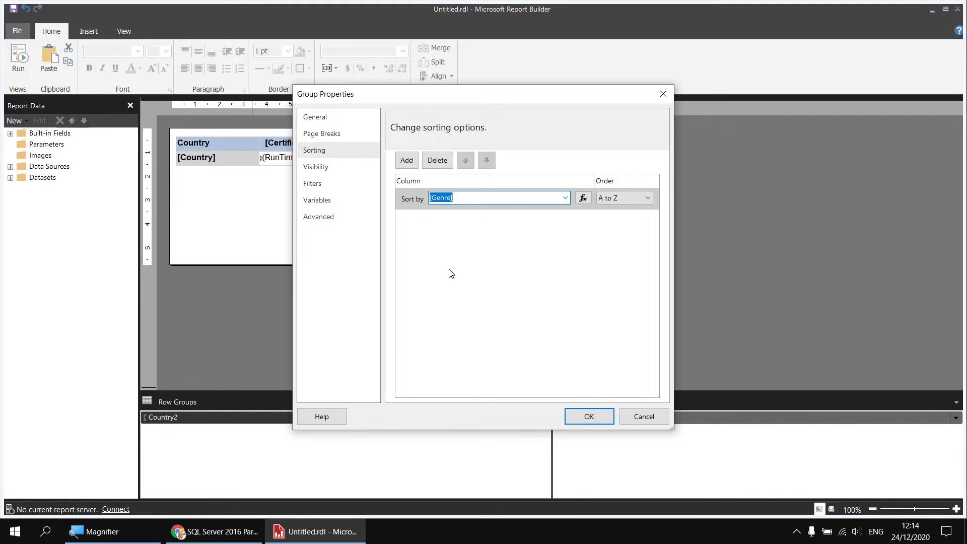
pyautogui.click(579, 416)
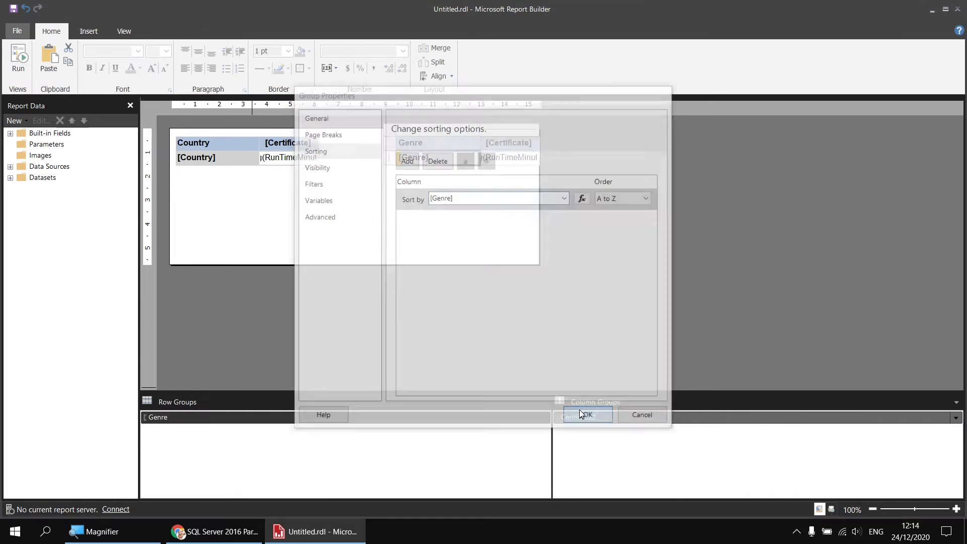
pyautogui.click(18, 57)
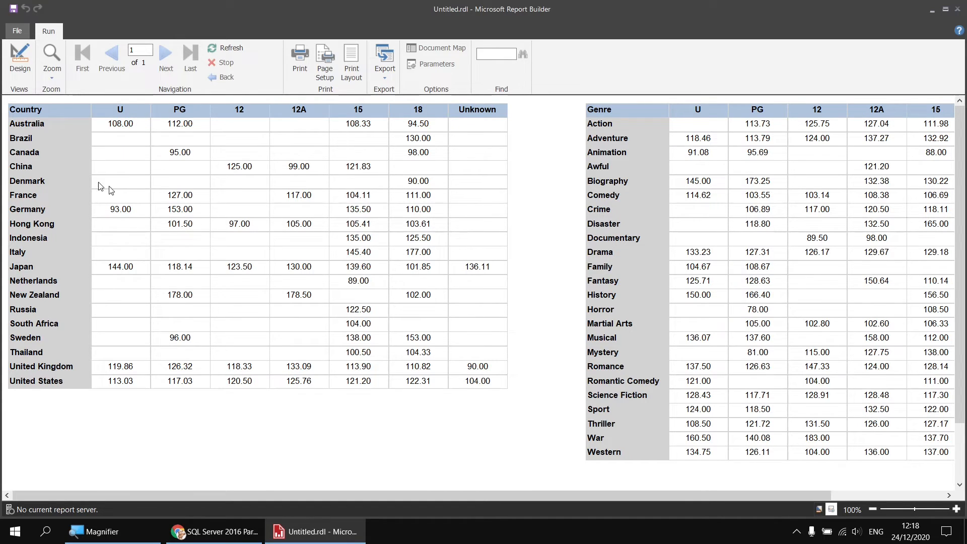
pyautogui.click(19, 58)
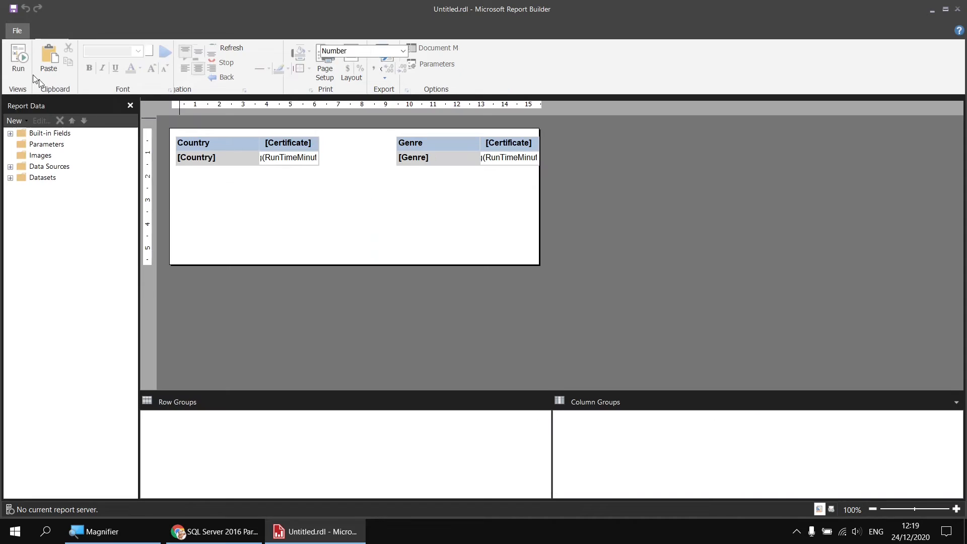
# Add a total row to the Country matrix from its average run time cell
pyautogui.rightClick(289, 166)
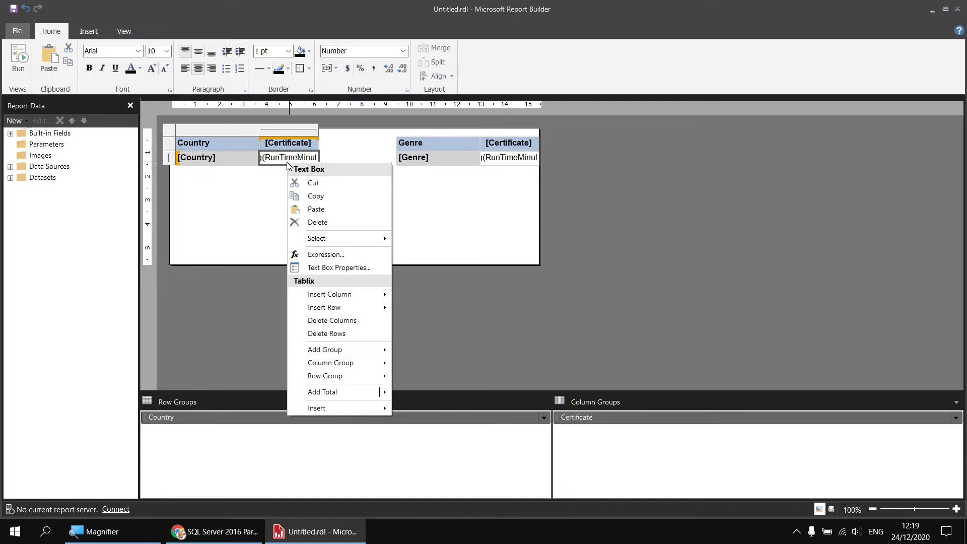
pyautogui.moveTo(302, 398)
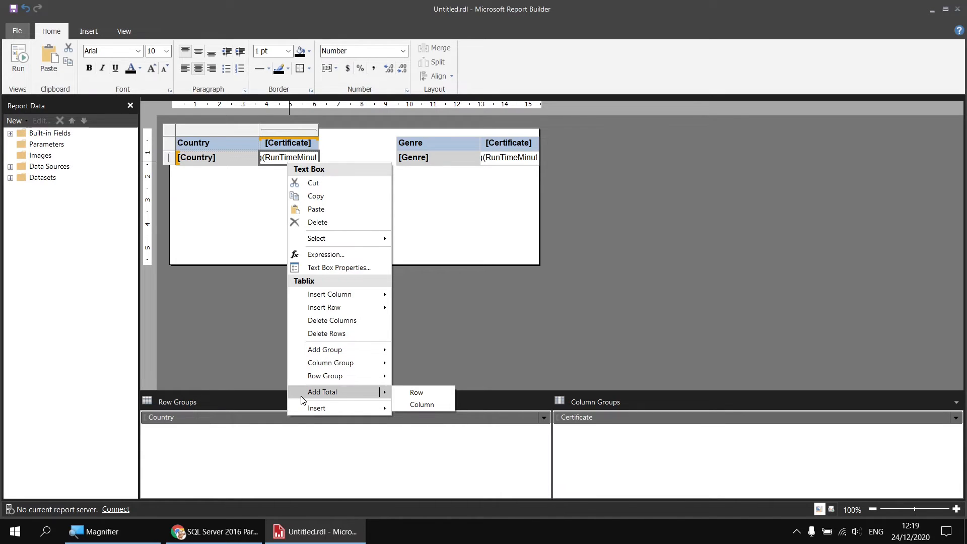
pyautogui.click(416, 393)
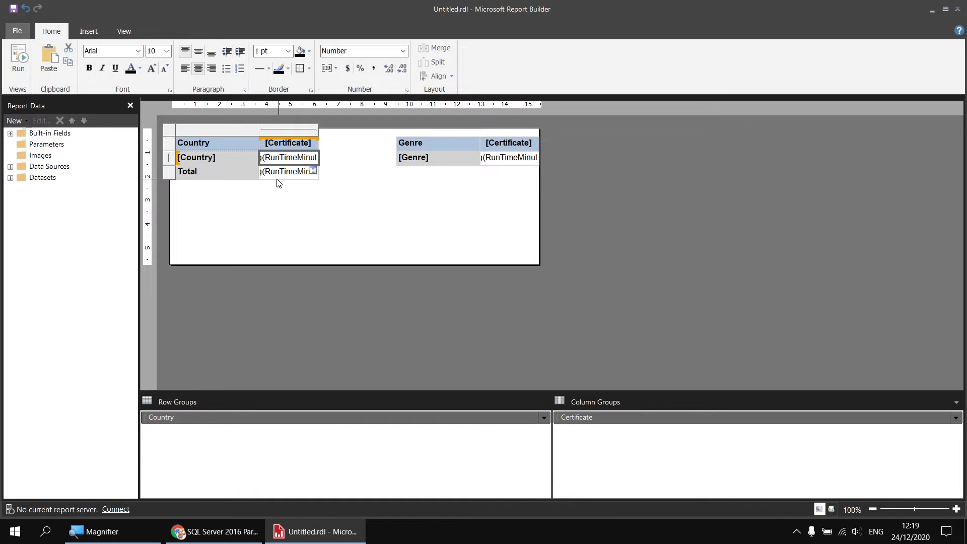
# Left-align the Country matrix's detail and total-row averages to read their expressions, re-centre them, and preview the report before returning to design view
pyautogui.moveTo(277, 182); pyautogui.dragTo(278, 162)
pyautogui.click(184, 71)
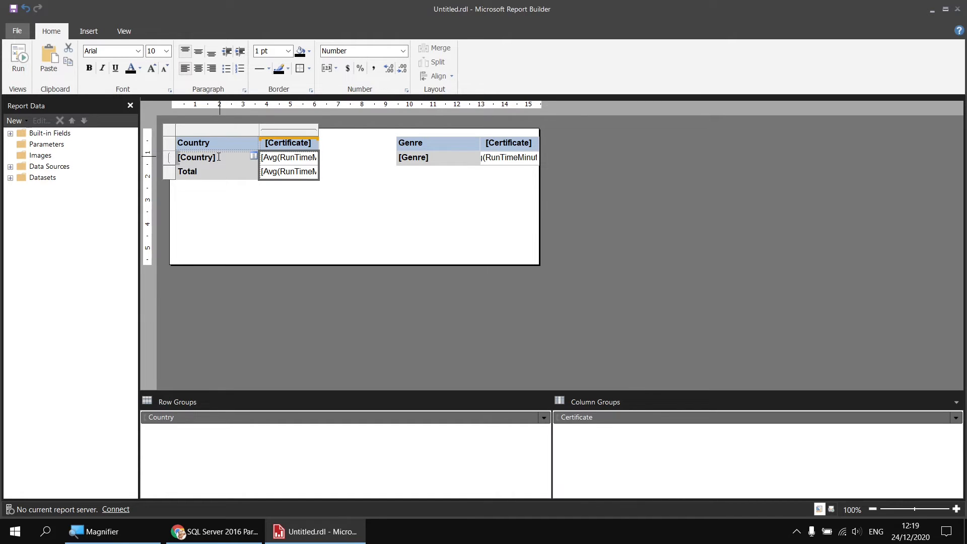
pyautogui.click(199, 68)
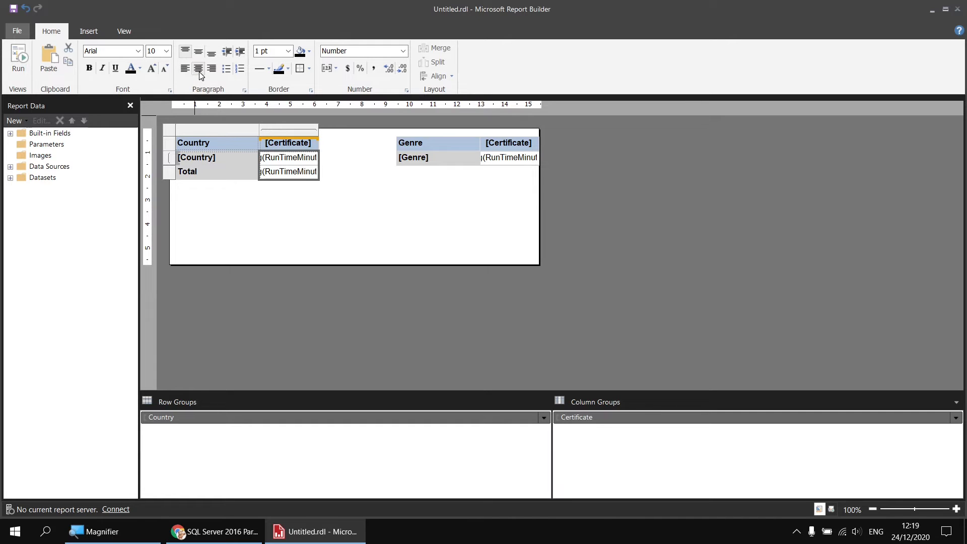
pyautogui.click(18, 55)
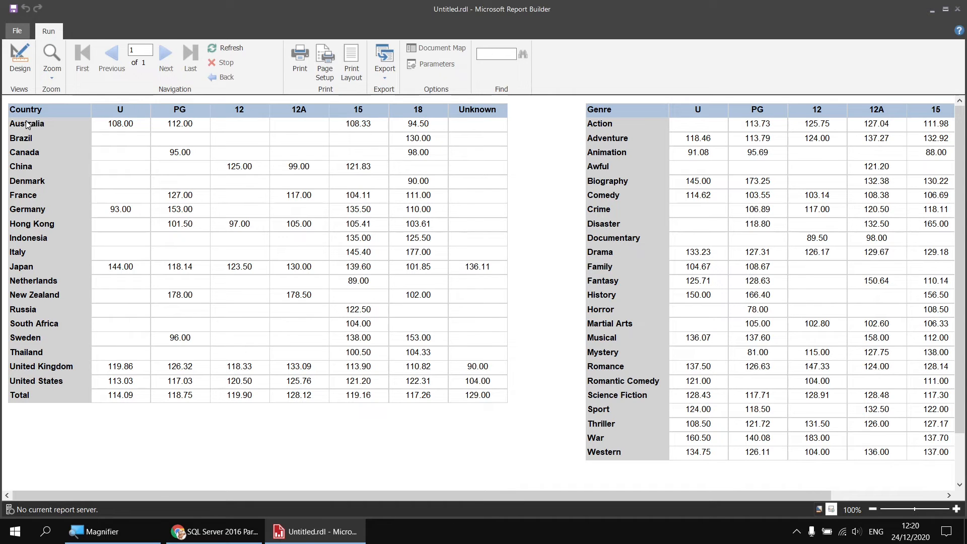
pyautogui.click(19, 56)
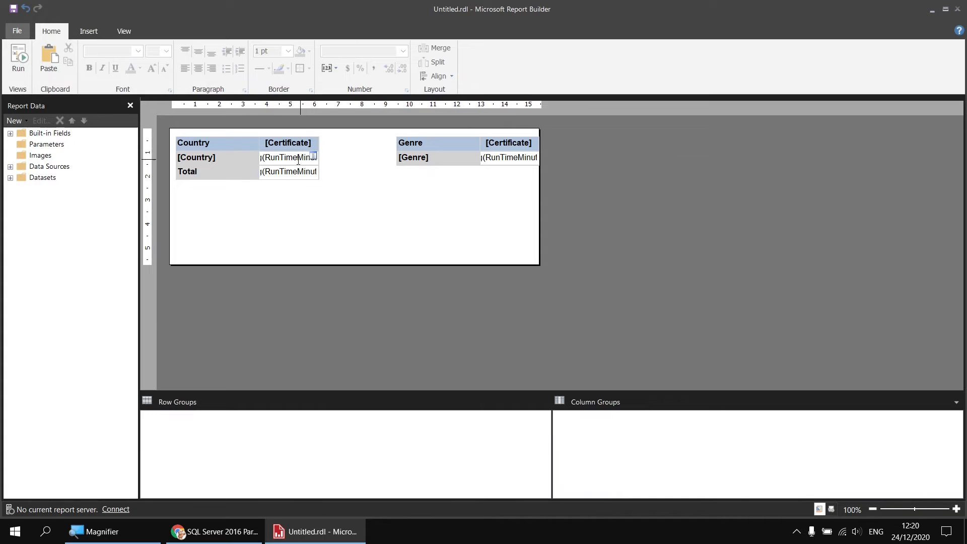
# Add a total column to the Country matrix from its average run time cell
pyautogui.rightClick(292, 164)
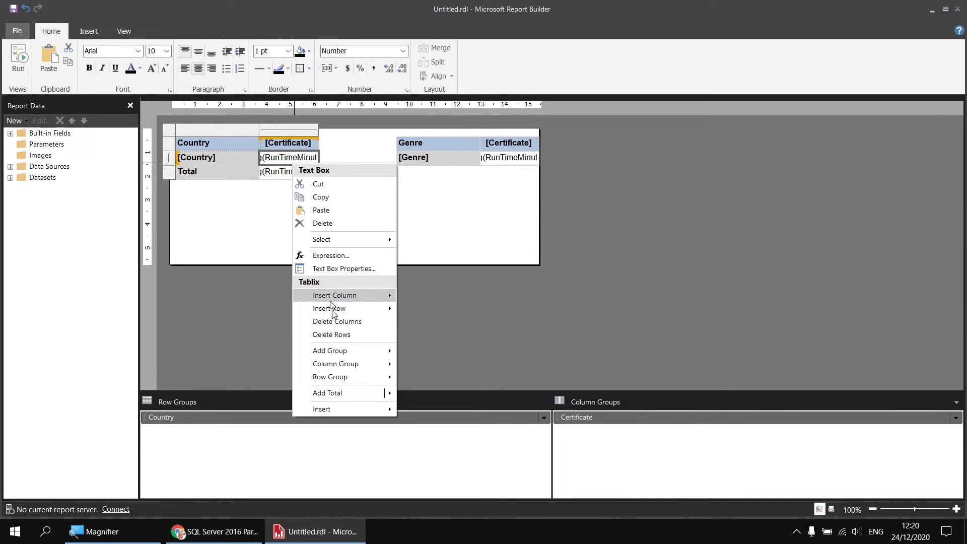
pyautogui.moveTo(348, 393)
pyautogui.click(416, 406)
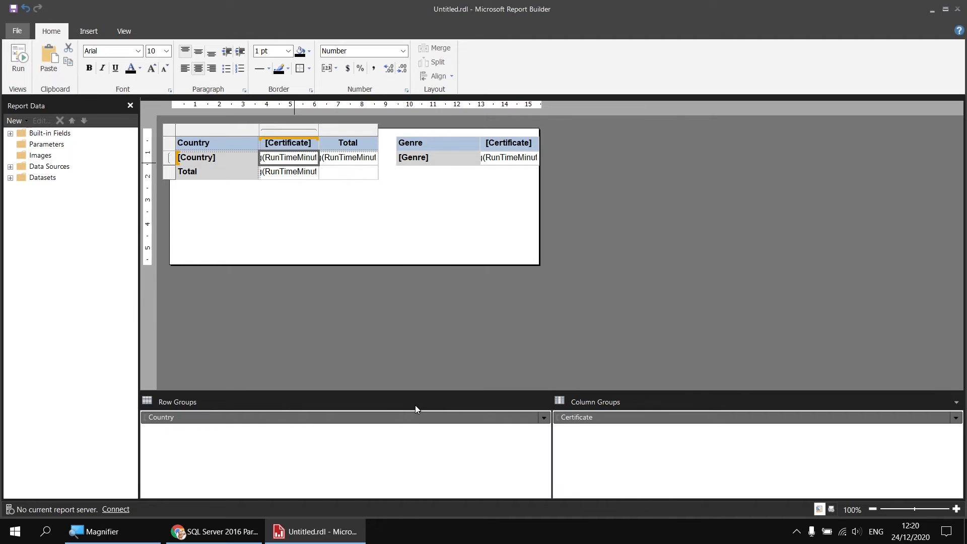
# Left-align the Total column's cell in the Country row to read its expression, and centre it again
pyautogui.click(337, 166)
pyautogui.click(199, 73)
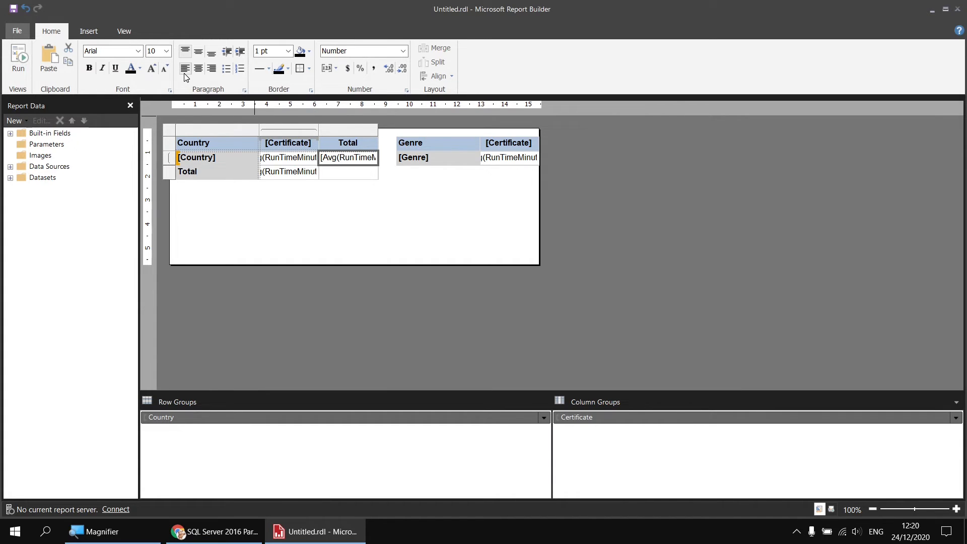
pyautogui.click(199, 68)
# Insert the RunTimeMinutes field in the Country matrix's empty grand total cell and left-align the cell
pyautogui.click(372, 170)
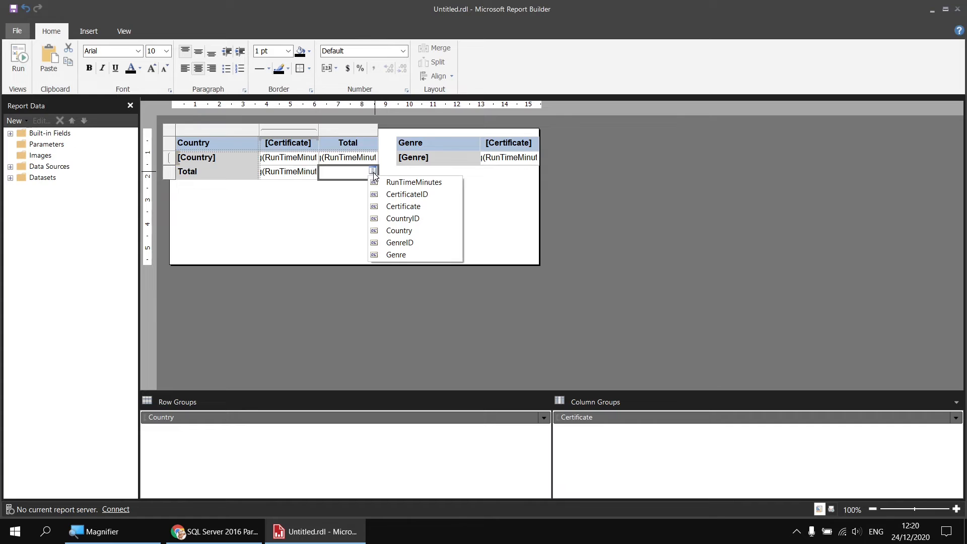
pyautogui.click(389, 183)
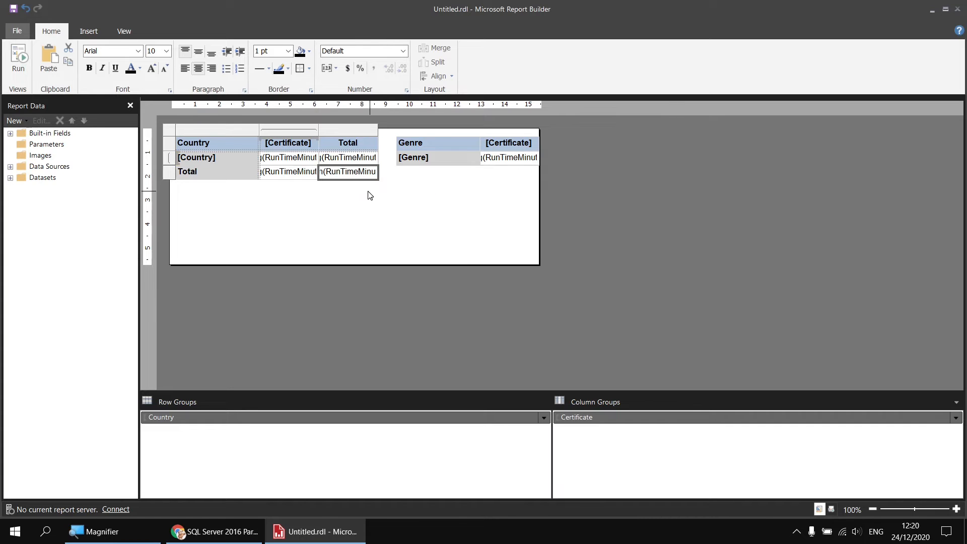
pyautogui.doubleClick(334, 172)
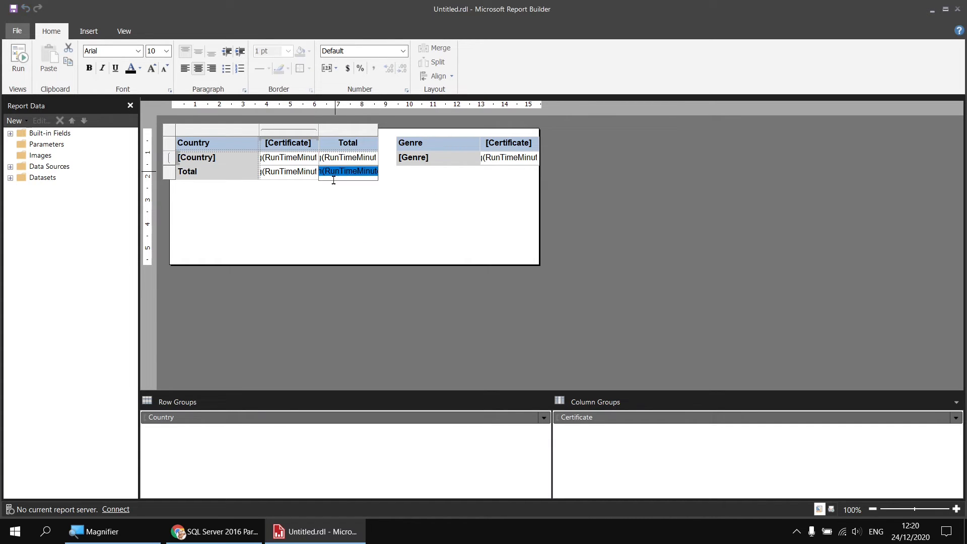
pyautogui.click(340, 189)
pyautogui.click(339, 173)
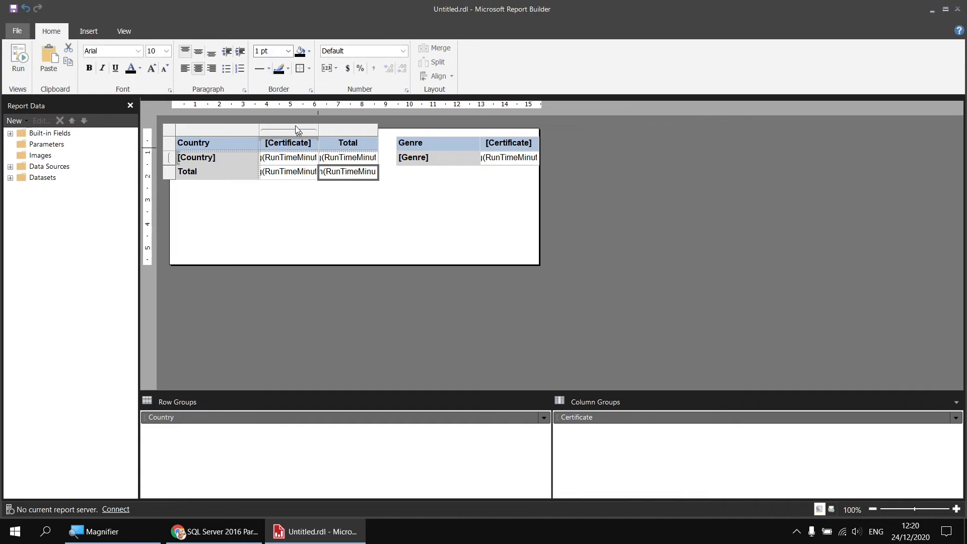
pyautogui.click(186, 70)
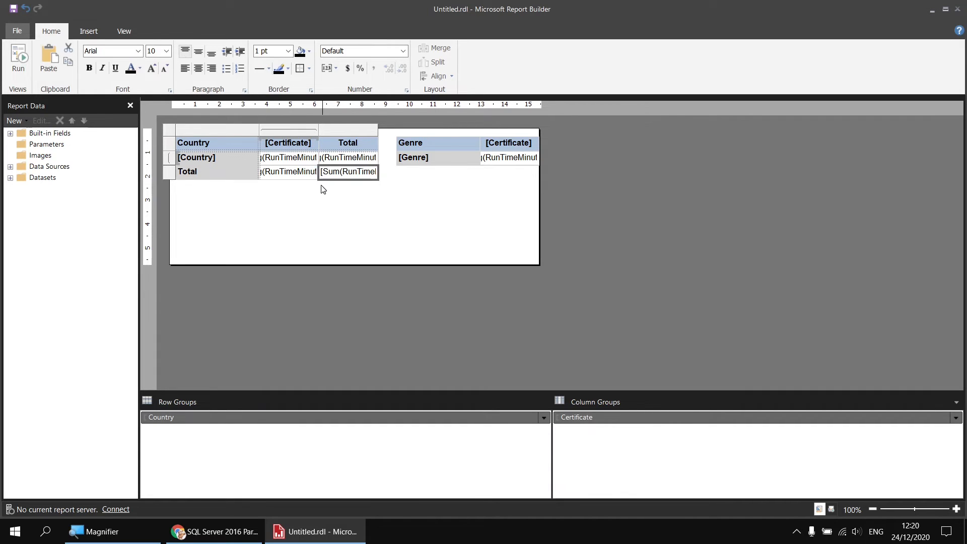
# Change the aggregate function of the Country matrix's grand total cell to Avg
pyautogui.click(331, 174)
pyautogui.click(336, 188)
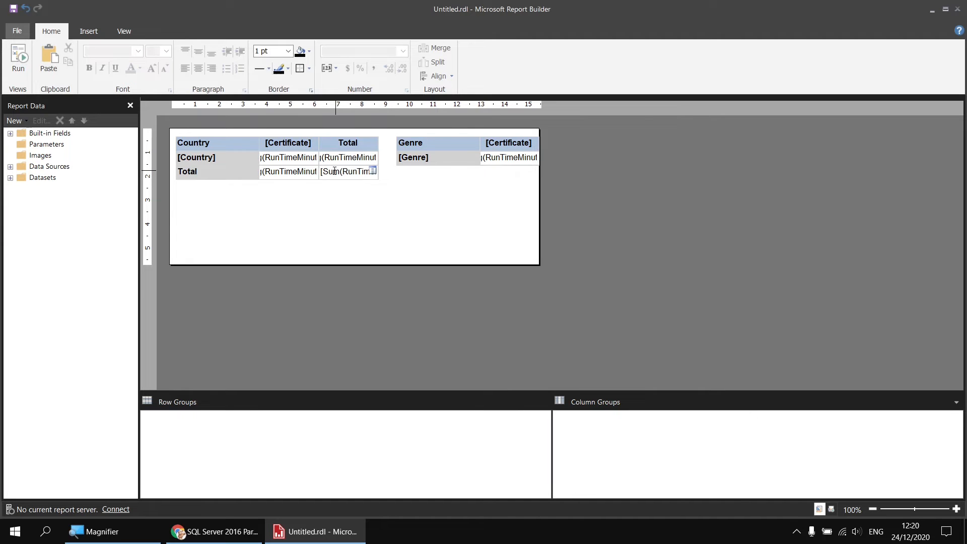
pyautogui.doubleClick(334, 171)
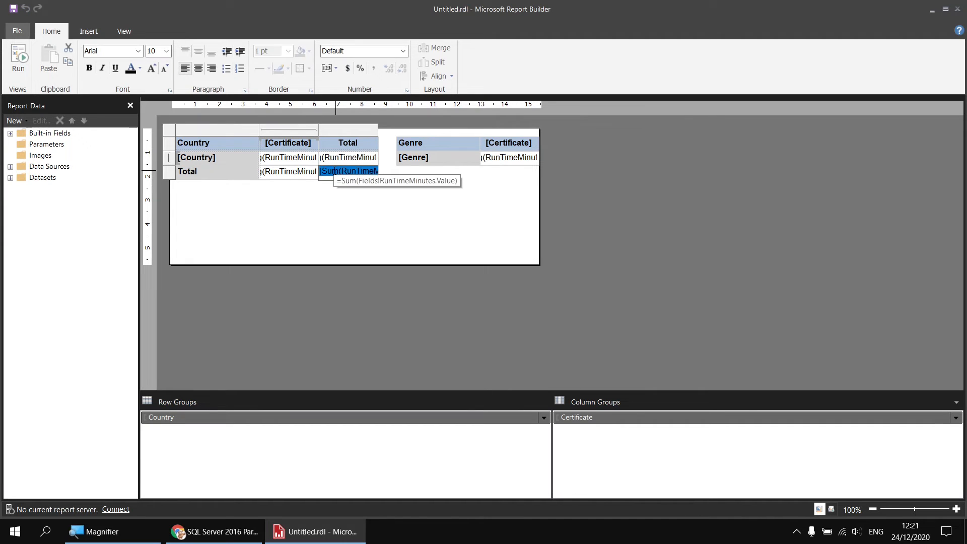
pyautogui.rightClick(336, 173)
pyautogui.moveTo(403, 233)
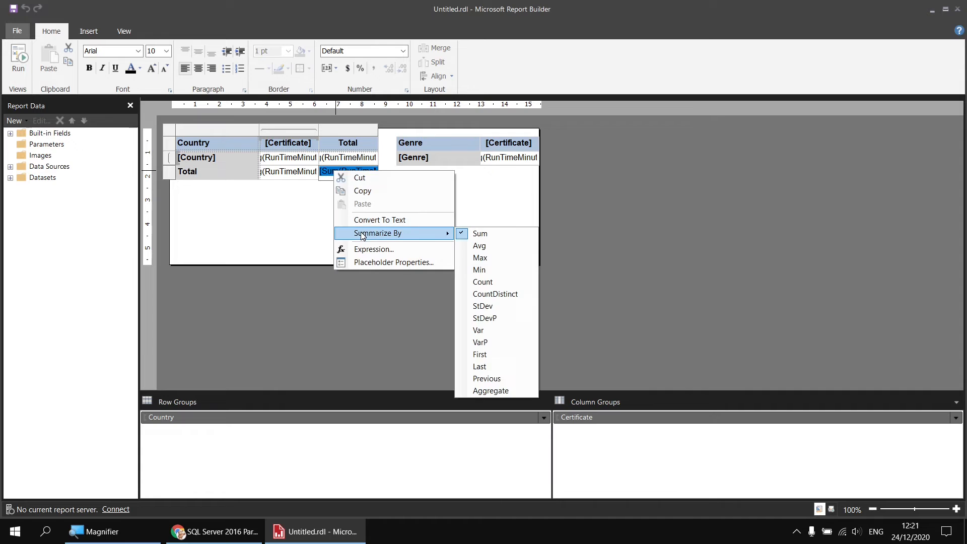
pyautogui.click(484, 257)
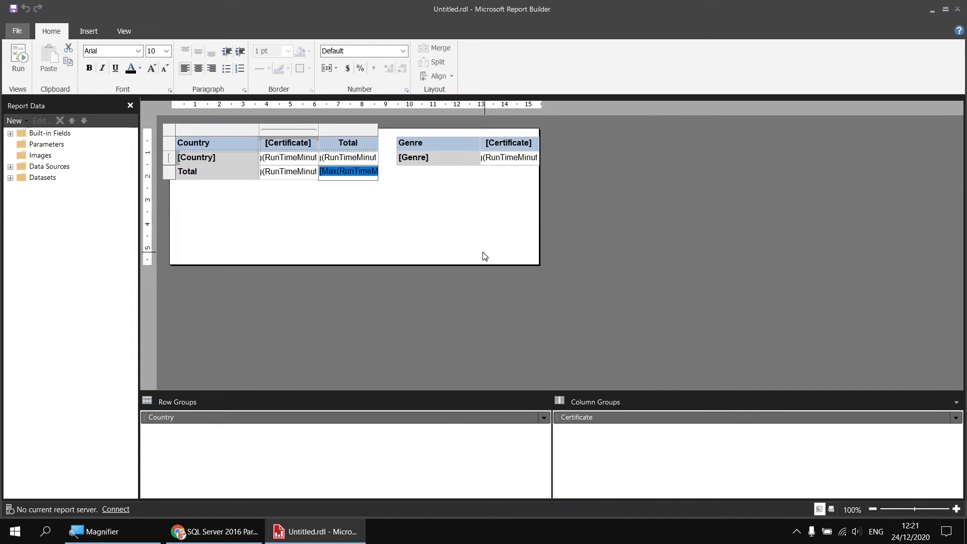
pyautogui.rightClick(334, 172)
pyautogui.moveTo(397, 235)
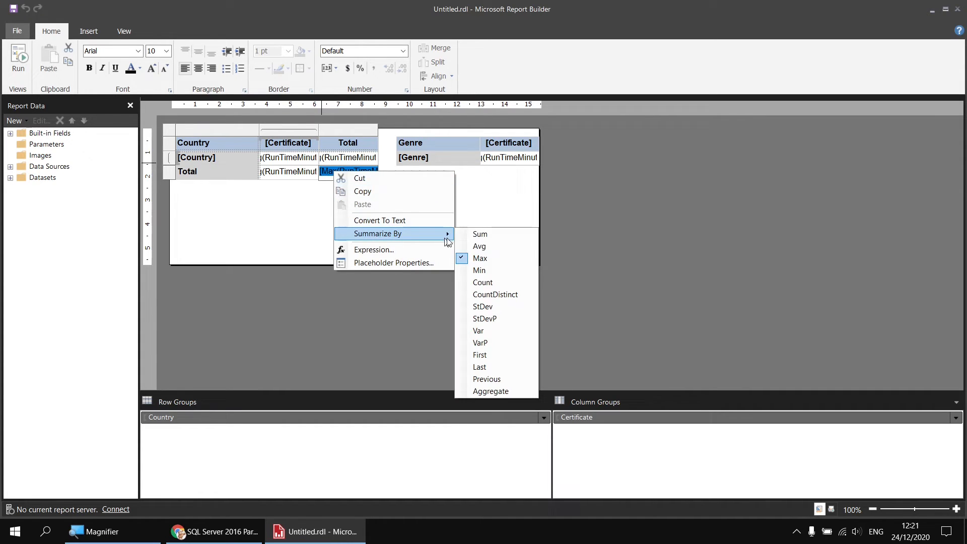
pyautogui.click(482, 247)
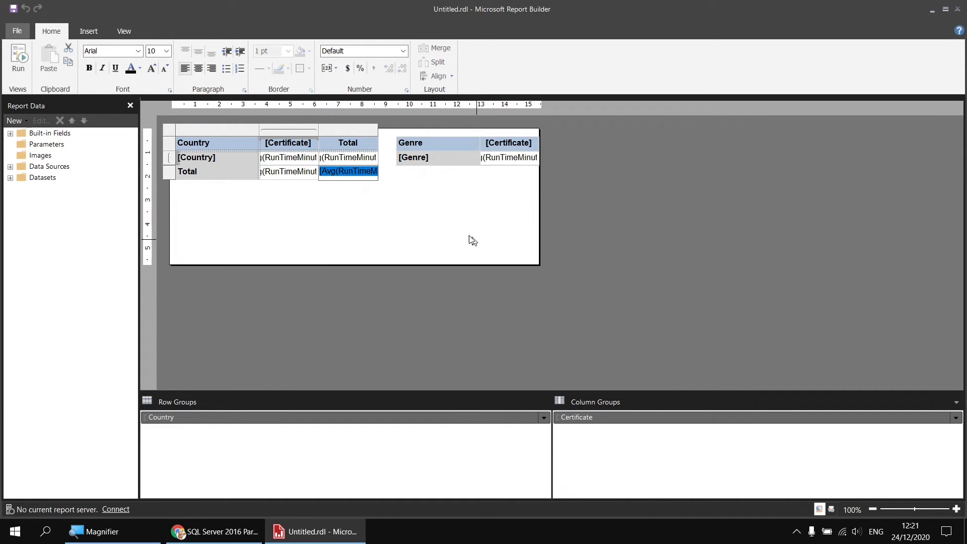
# Centre the Country matrix's grand total cell and preview the report before returning to design view
pyautogui.click(345, 181)
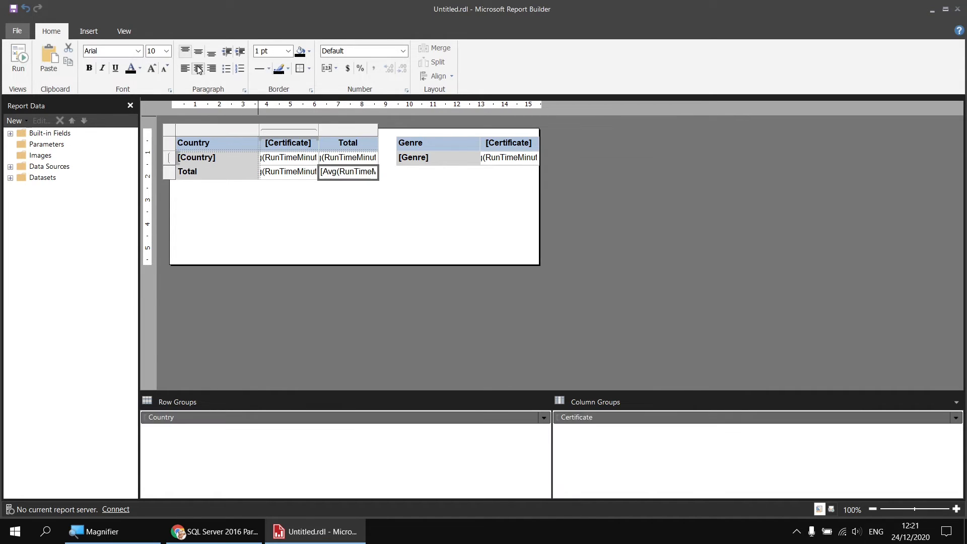
pyautogui.click(18, 58)
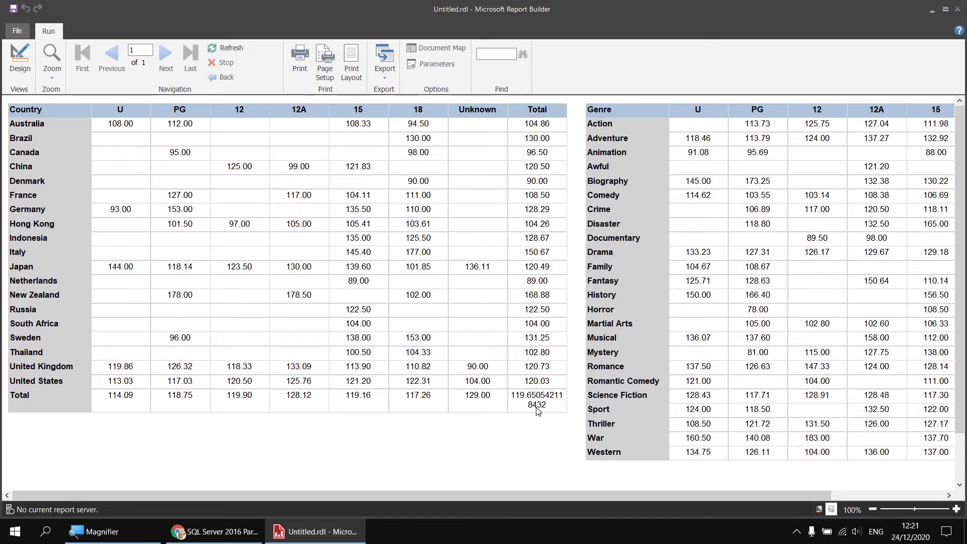
pyautogui.click(14, 50)
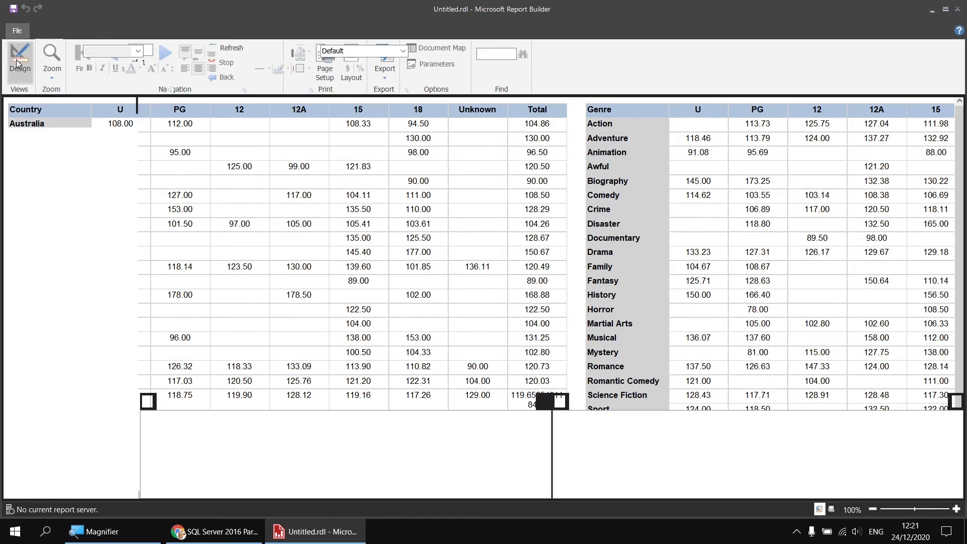
# Format the Country matrix's grand total cell as a Number with 2 decimal places
pyautogui.click(354, 178)
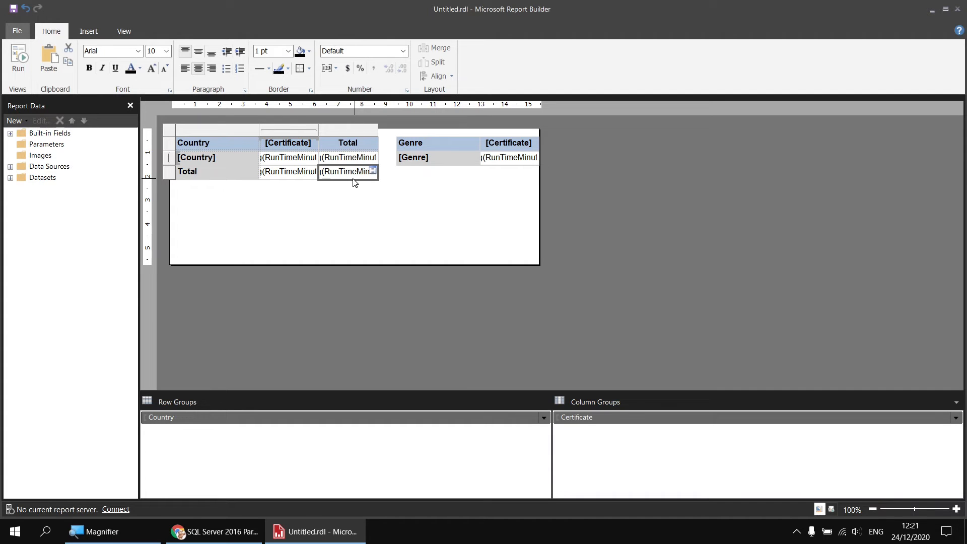
pyautogui.click(407, 92)
pyautogui.click(383, 139)
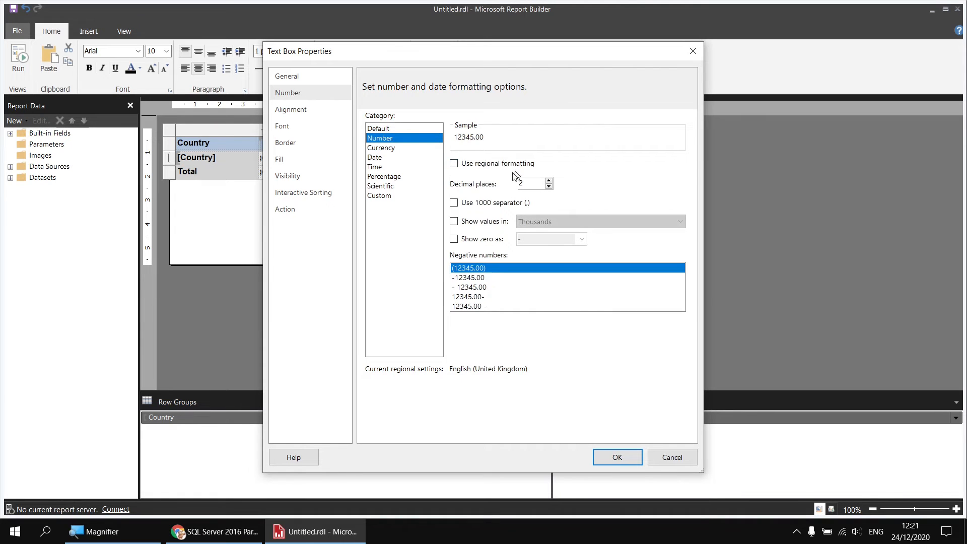
pyautogui.click(622, 456)
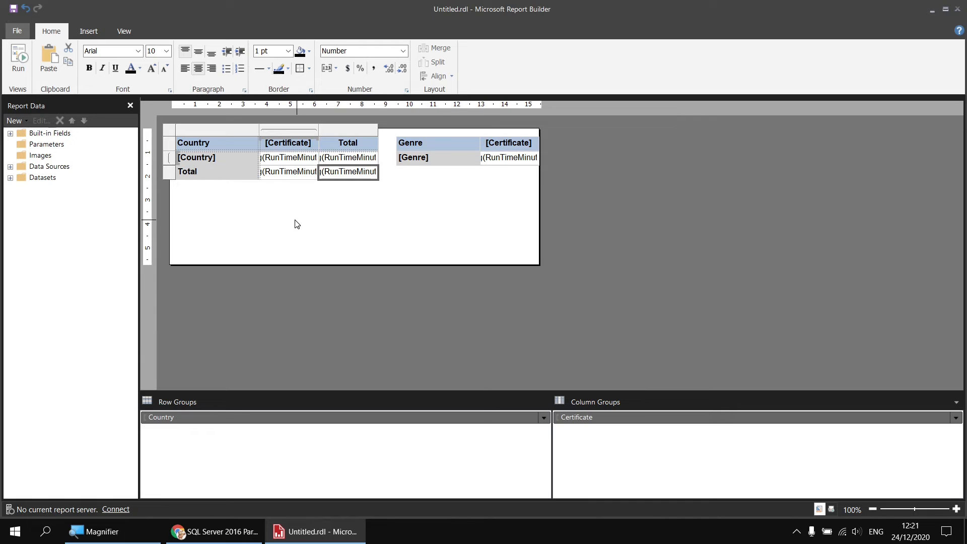
# Fill the Country matrix's total-row average under Certificate light steel blue and the Total column's cell in the Country row light grey
pyautogui.click(288, 176)
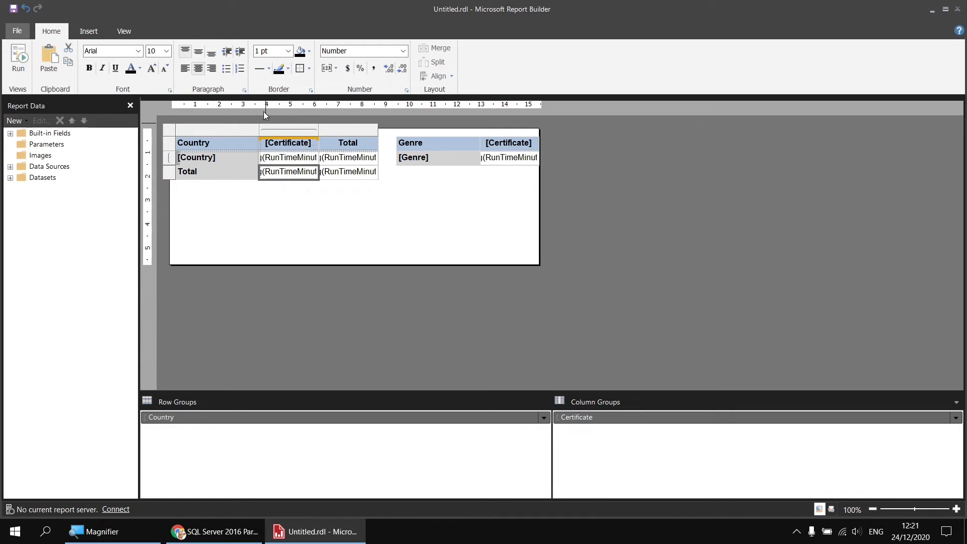
pyautogui.click(309, 50)
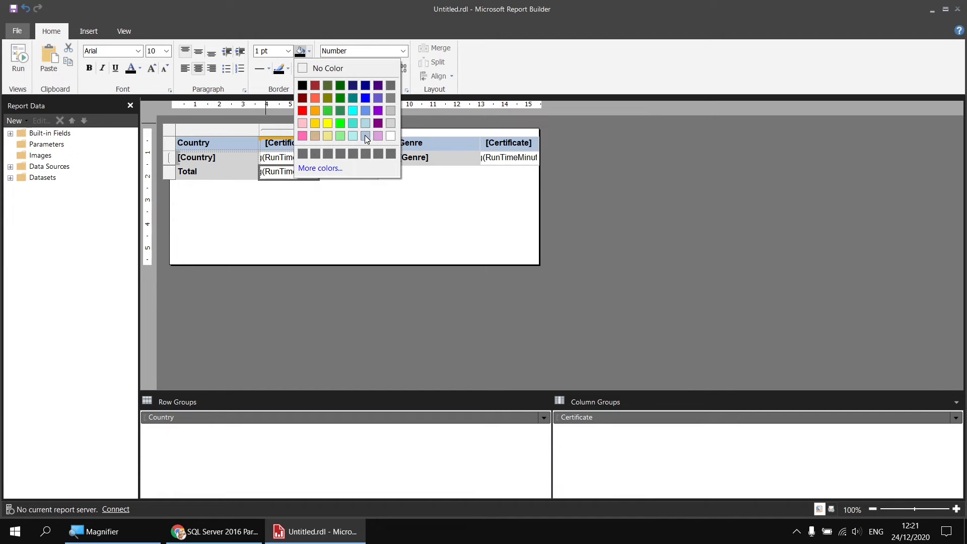
pyautogui.click(364, 135)
pyautogui.click(373, 155)
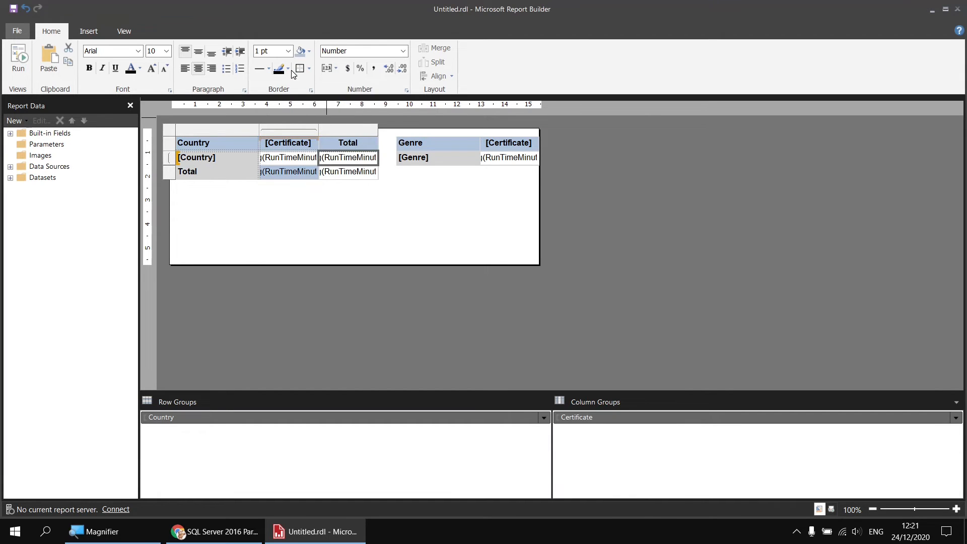
pyautogui.click(310, 52)
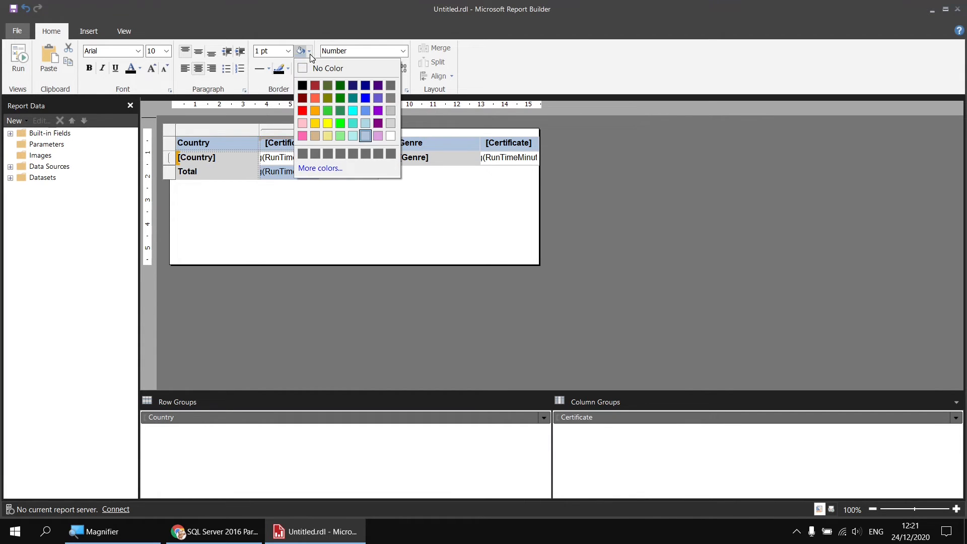
pyautogui.click(389, 122)
# Rename the Country matrix's total row label to "Column avg" and its total column heading to "Row avg"
pyautogui.click(206, 173)
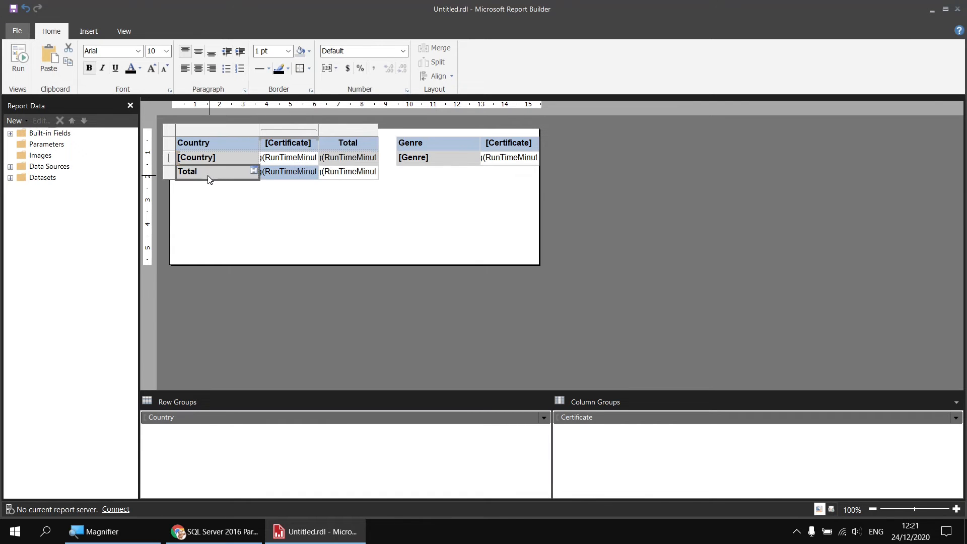
pyautogui.click(197, 173)
pyautogui.moveTo(197, 172); pyautogui.dragTo(173, 170)
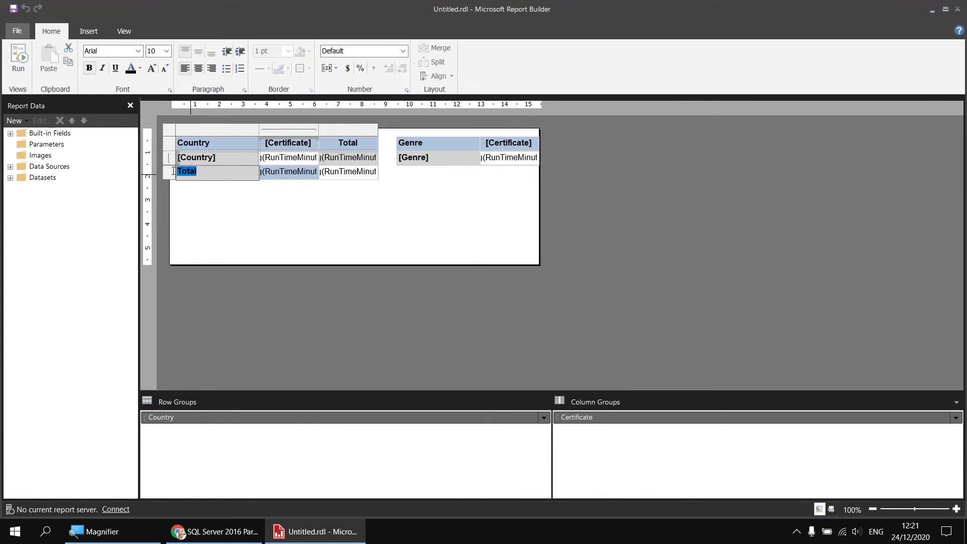
pyautogui.write('Col')
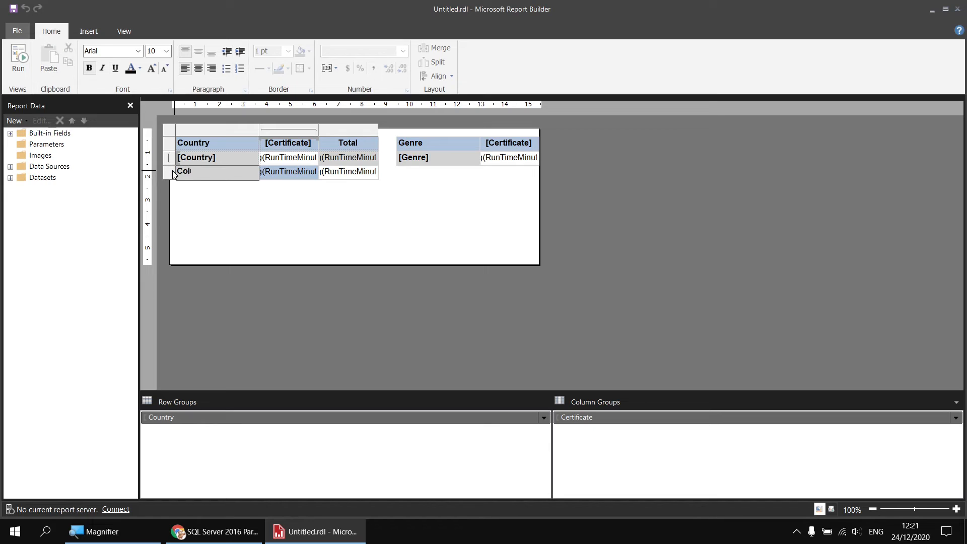
pyautogui.write('umn avg')
pyautogui.click(349, 143)
pyautogui.moveTo(360, 141); pyautogui.dragTo(337, 142)
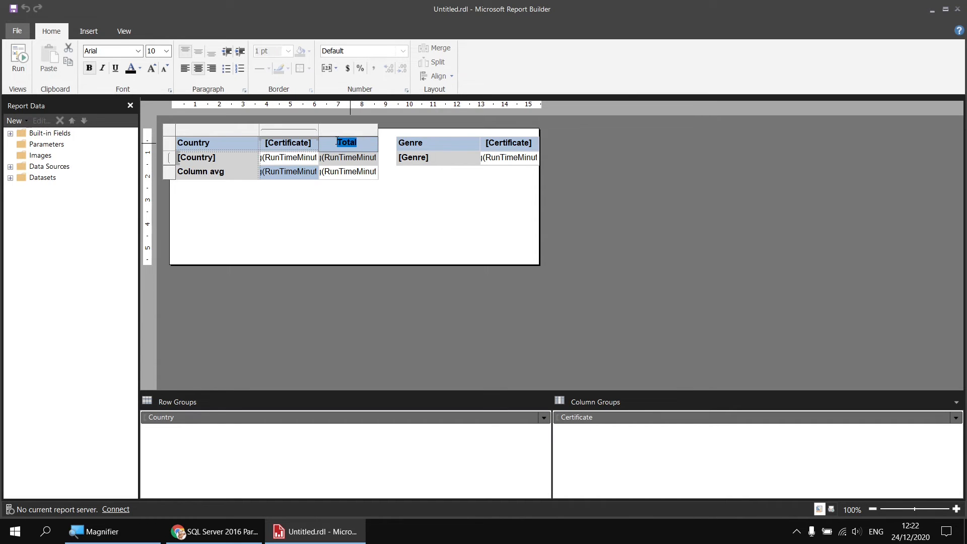
pyautogui.write('Row avg')
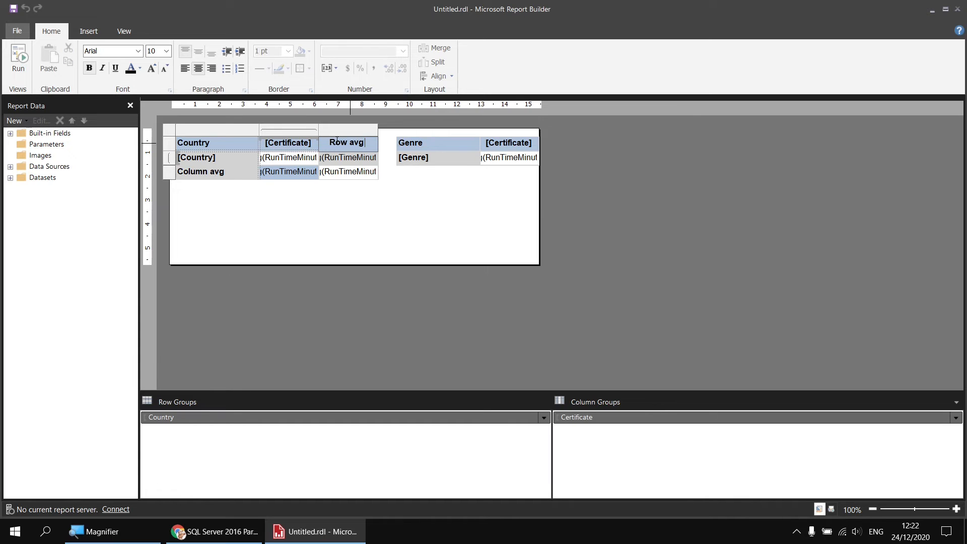
# Give the Country matrix's grand total cell a slate blue fill and white text, and preview the report before returning to design view
pyautogui.click(352, 174)
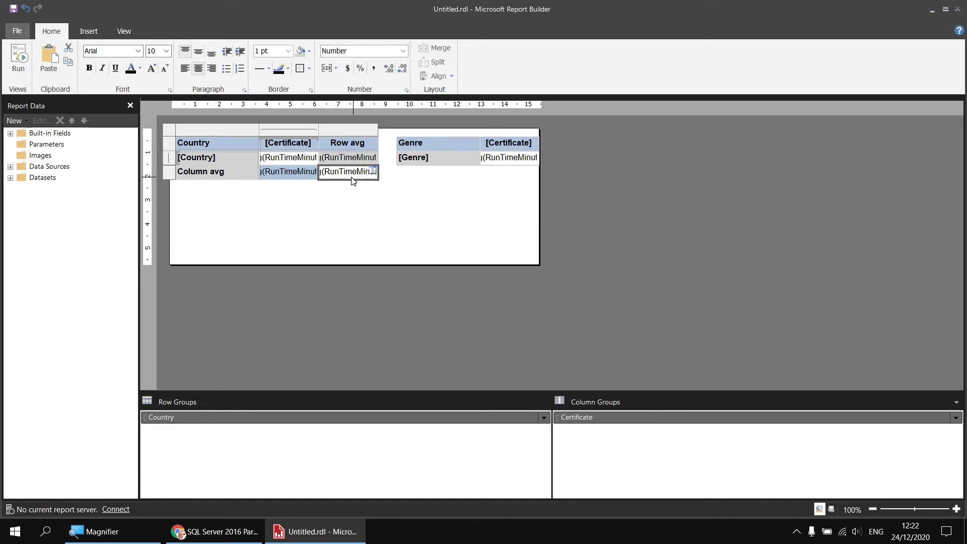
pyautogui.click(308, 51)
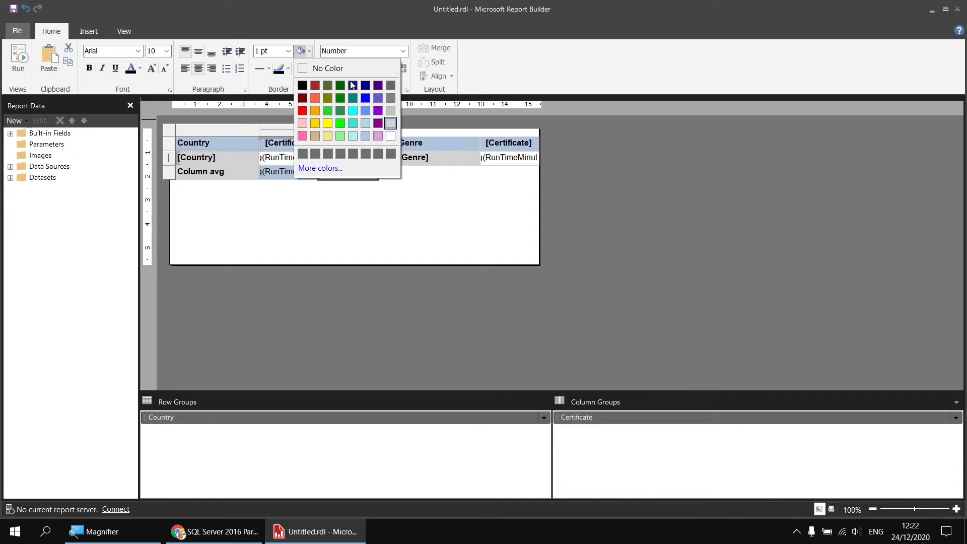
pyautogui.click(379, 99)
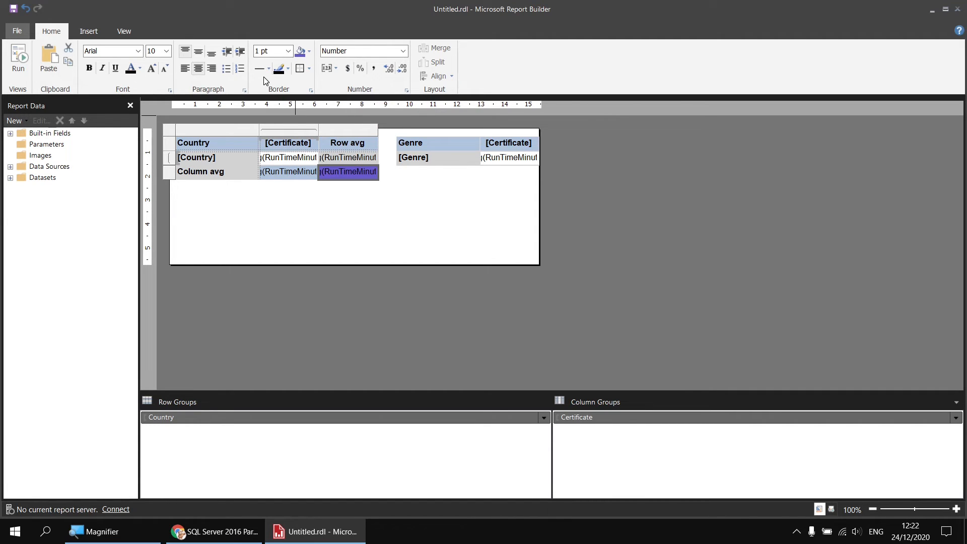
pyautogui.click(139, 68)
pyautogui.click(218, 137)
pyautogui.click(296, 214)
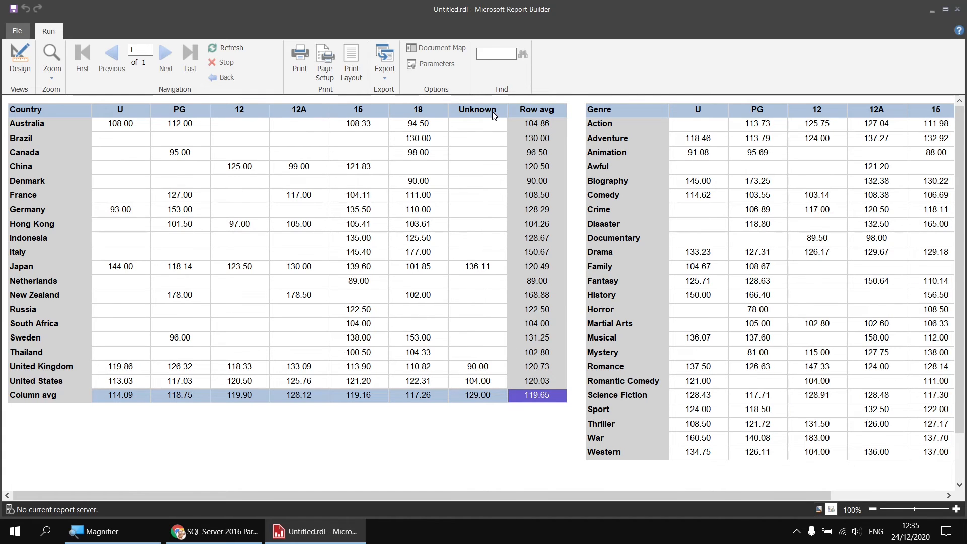
pyautogui.click(20, 61)
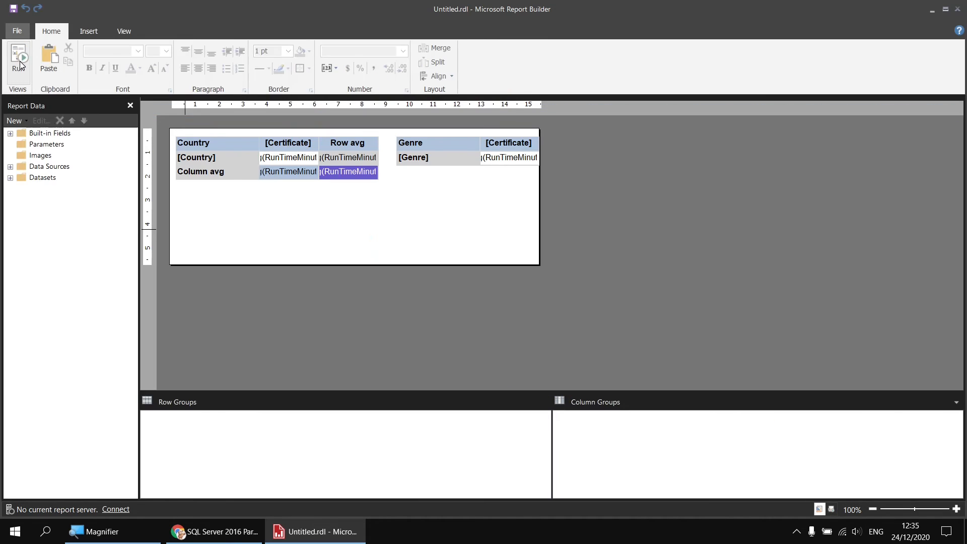
# Insert a row outside the group above the Country matrix's header row
pyautogui.click(237, 143)
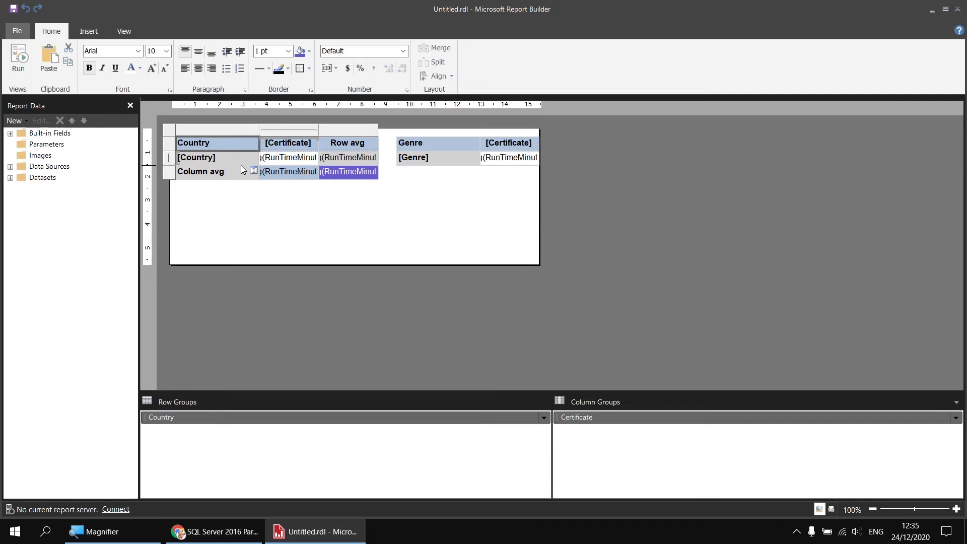
pyautogui.rightClick(170, 142)
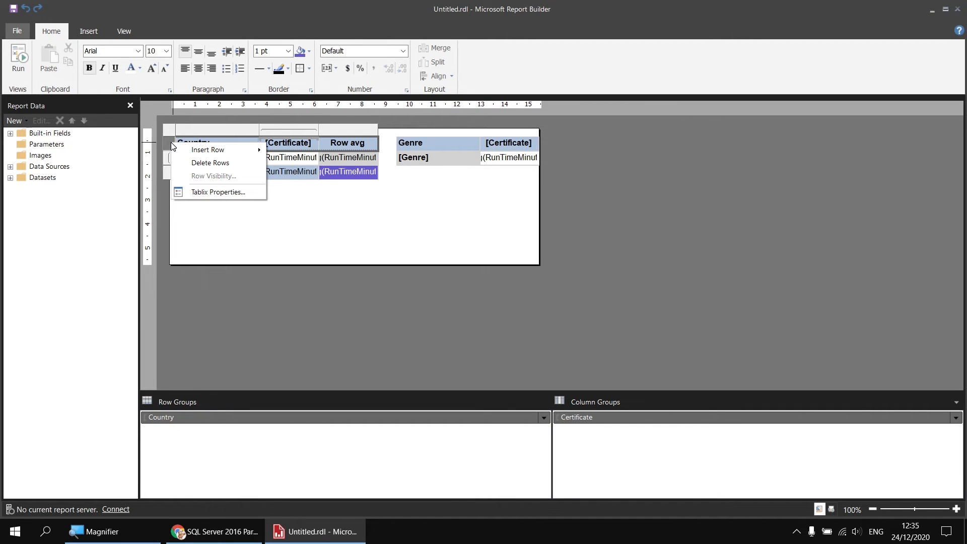
pyautogui.moveTo(249, 152)
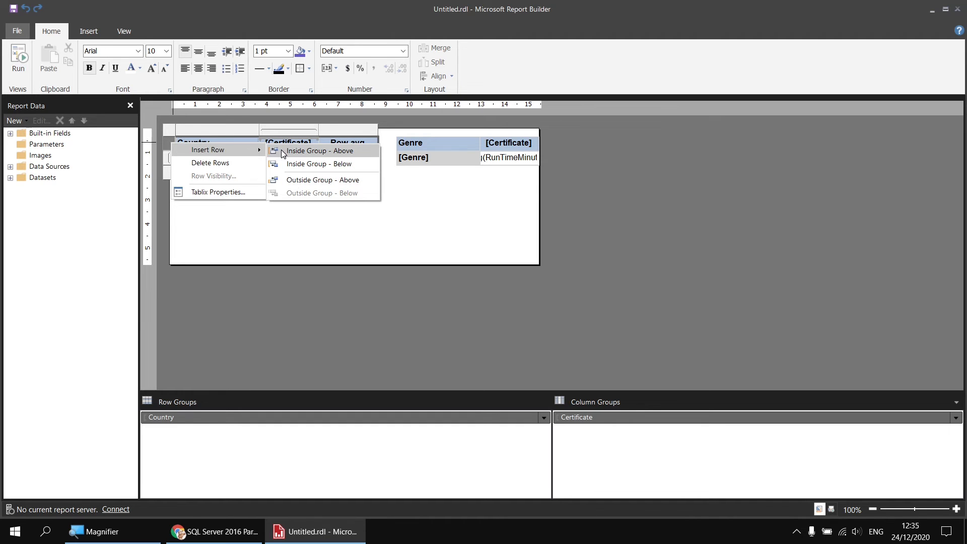
pyautogui.click(295, 181)
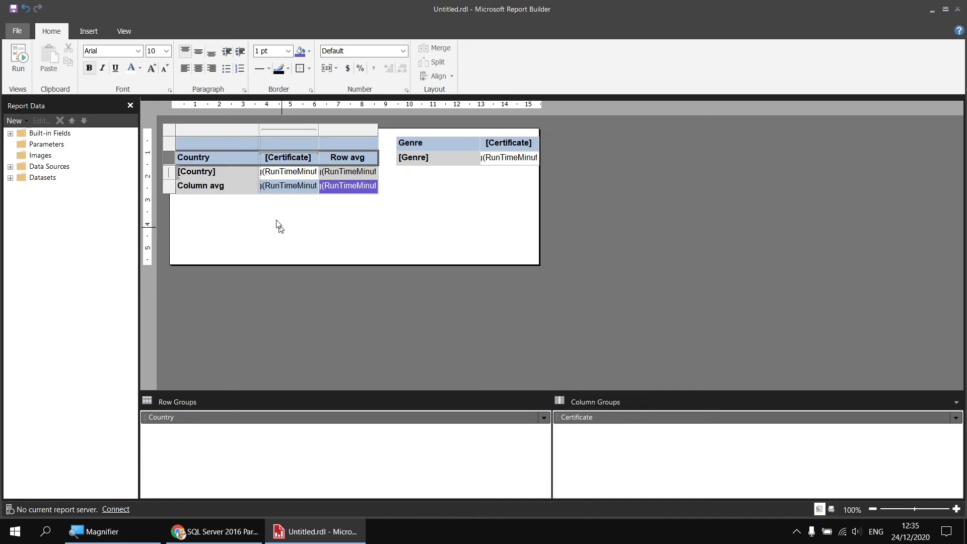
# Check the individual cells of the new row above the Country matrix's header and delete that row
pyautogui.click(216, 143)
pyautogui.click(278, 144)
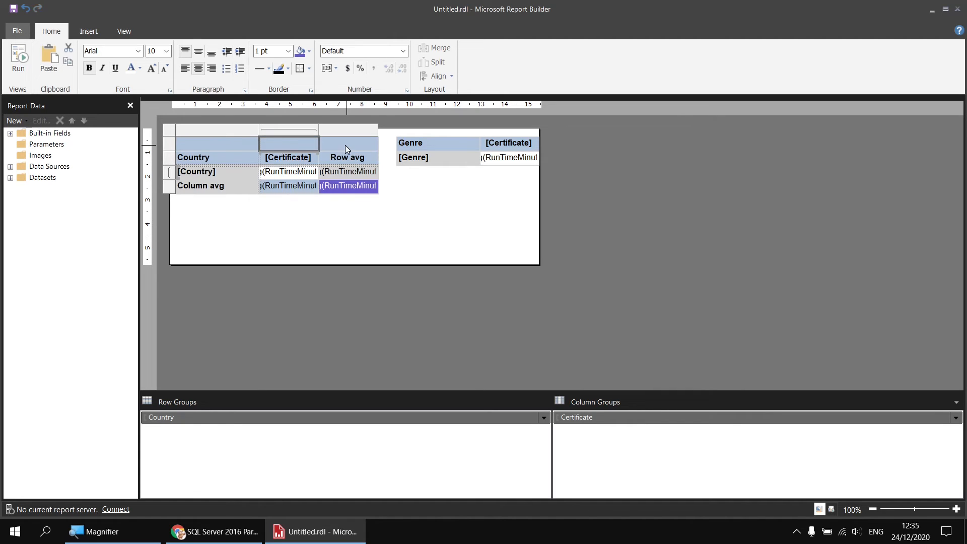
pyautogui.click(345, 145)
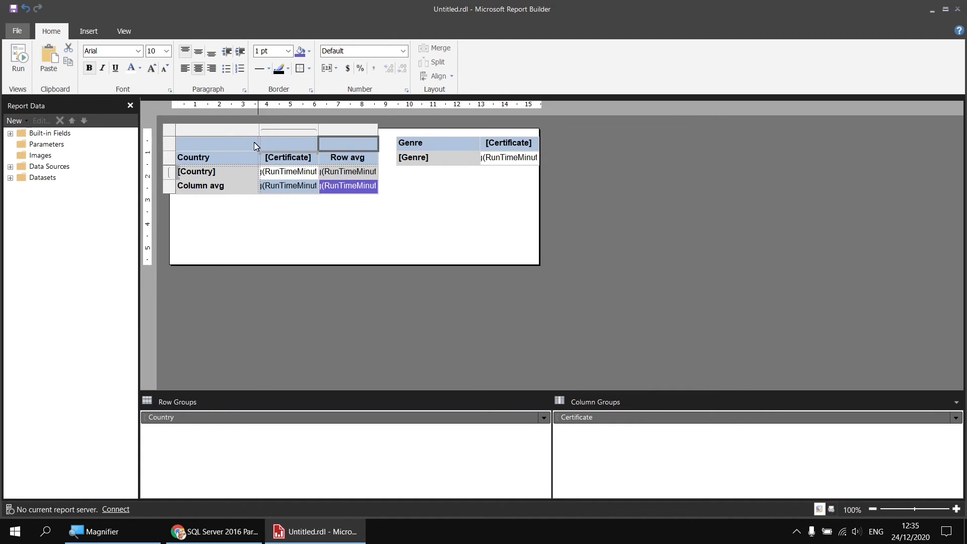
pyautogui.rightClick(169, 144)
pyautogui.click(205, 164)
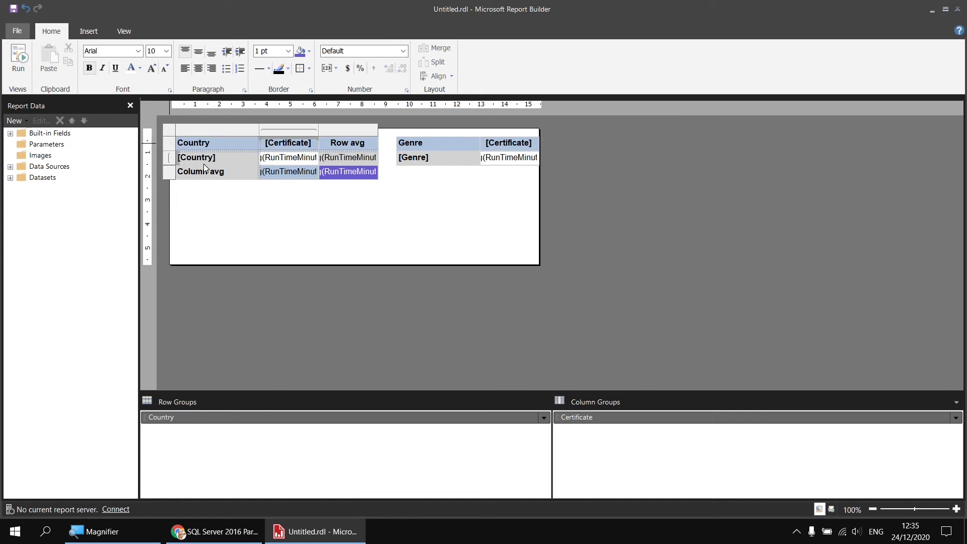
# Insert a row inside the group above the Country matrix's header row
pyautogui.rightClick(170, 146)
pyautogui.moveTo(217, 149)
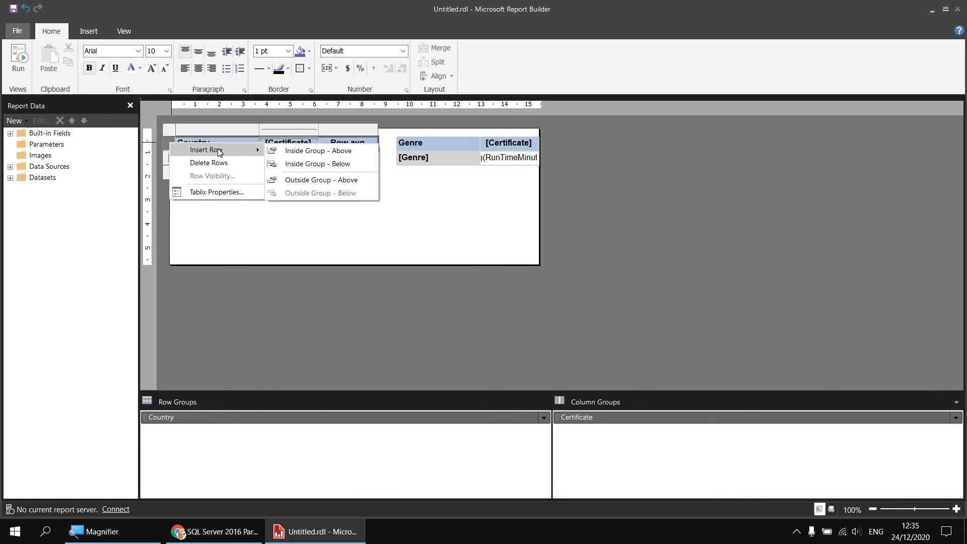
pyautogui.click(305, 152)
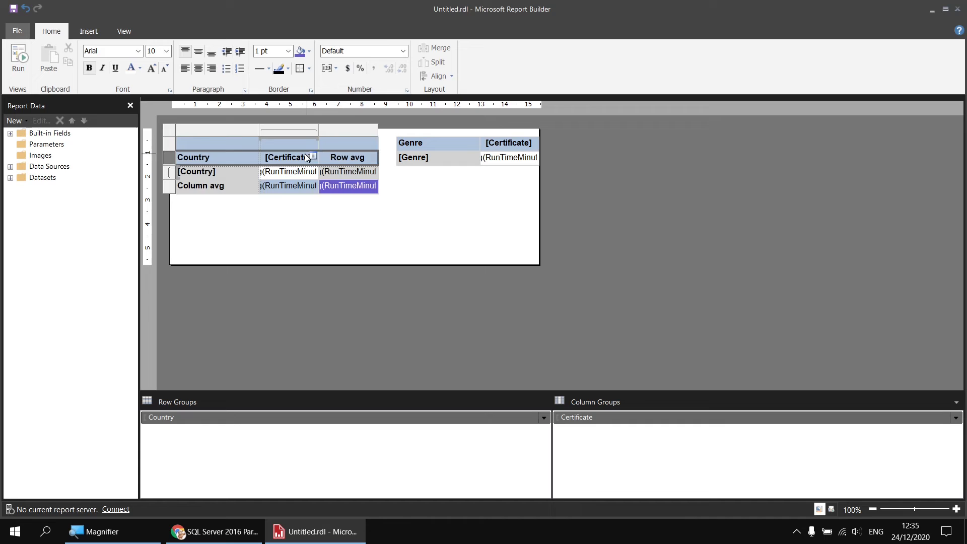
# Enter "Title" above the [Certificate] header in the Country matrix's new row, and preview the report before returning to design view
pyautogui.click(228, 143)
pyautogui.click(280, 146)
pyautogui.click(335, 146)
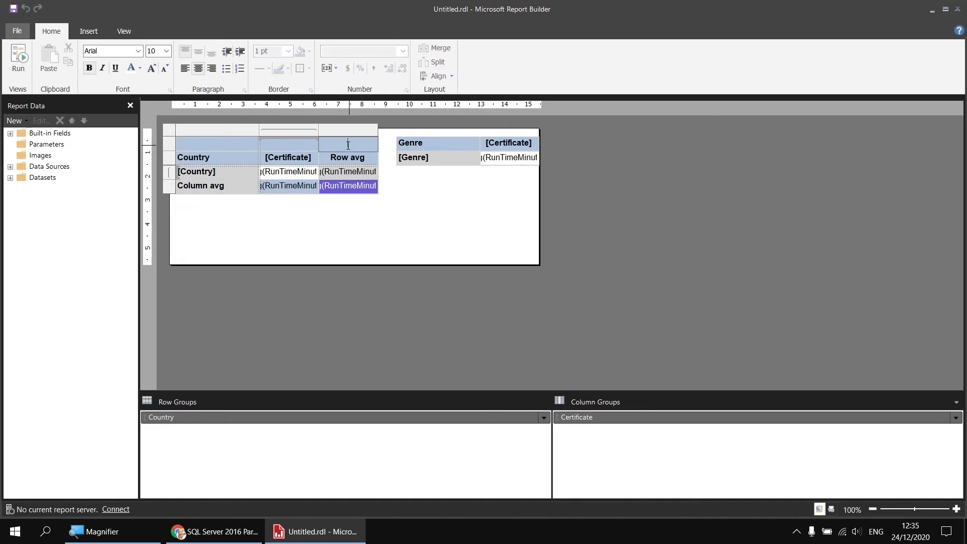
pyautogui.click(294, 145)
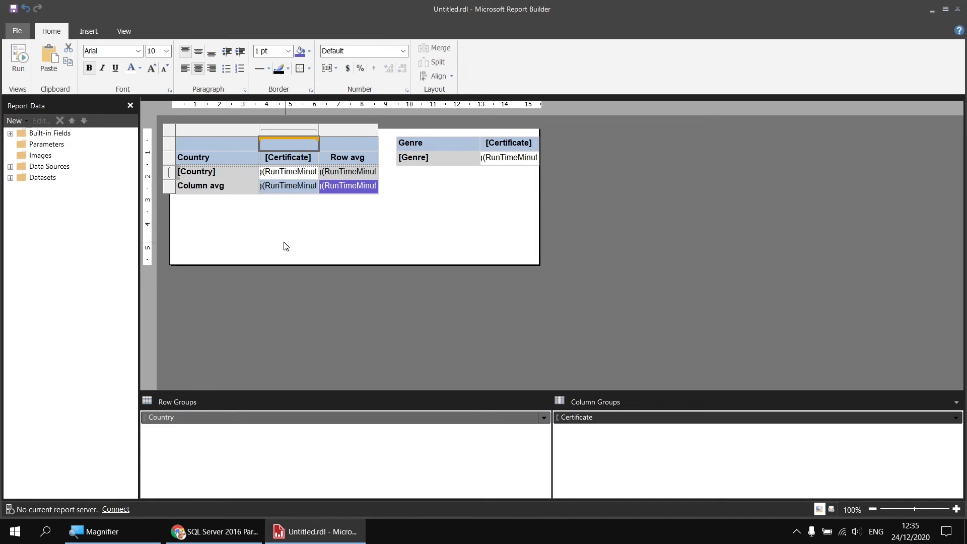
pyautogui.write('Title')
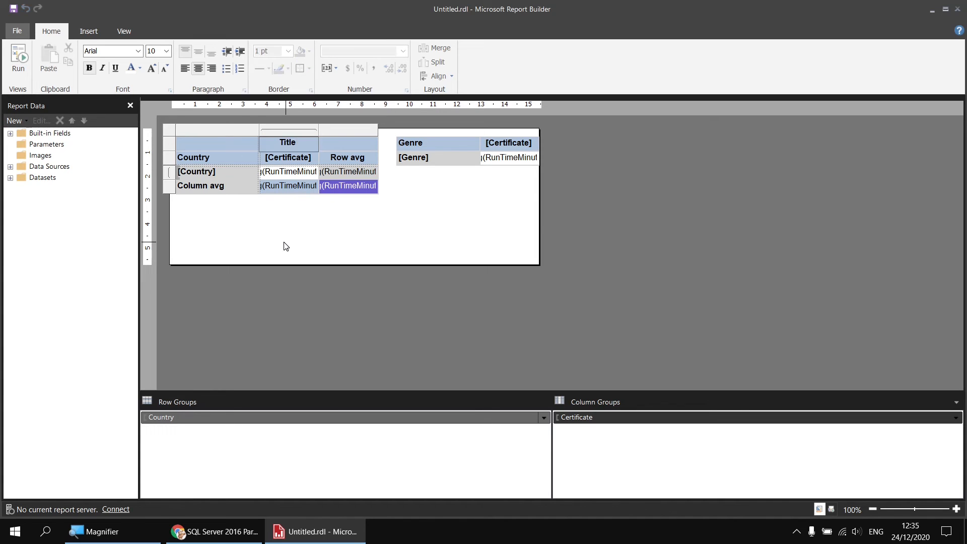
pyautogui.click(294, 232)
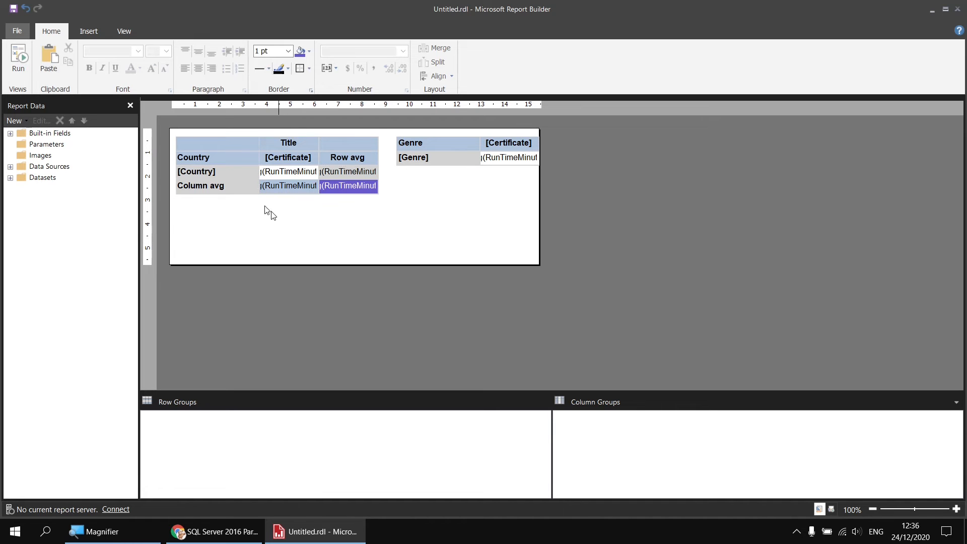
pyautogui.click(19, 53)
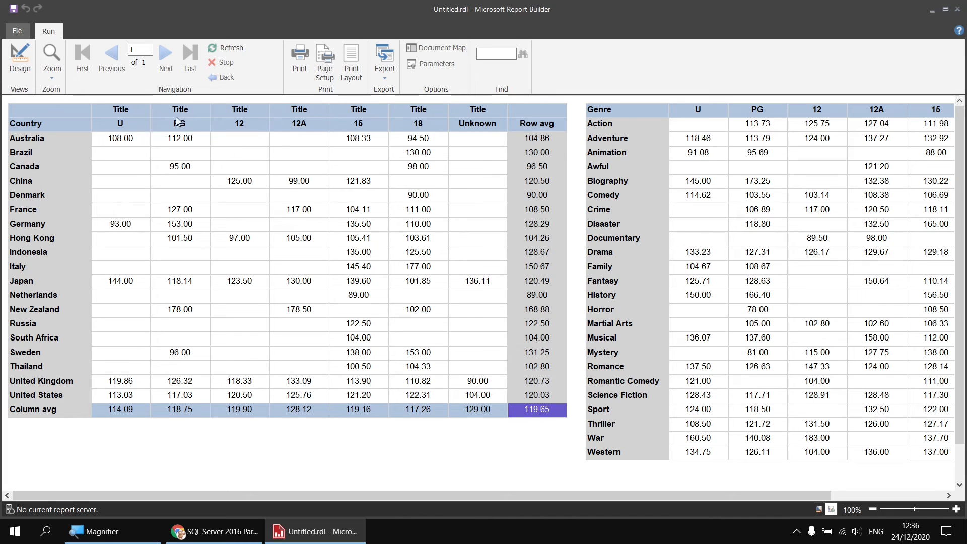
pyautogui.click(18, 64)
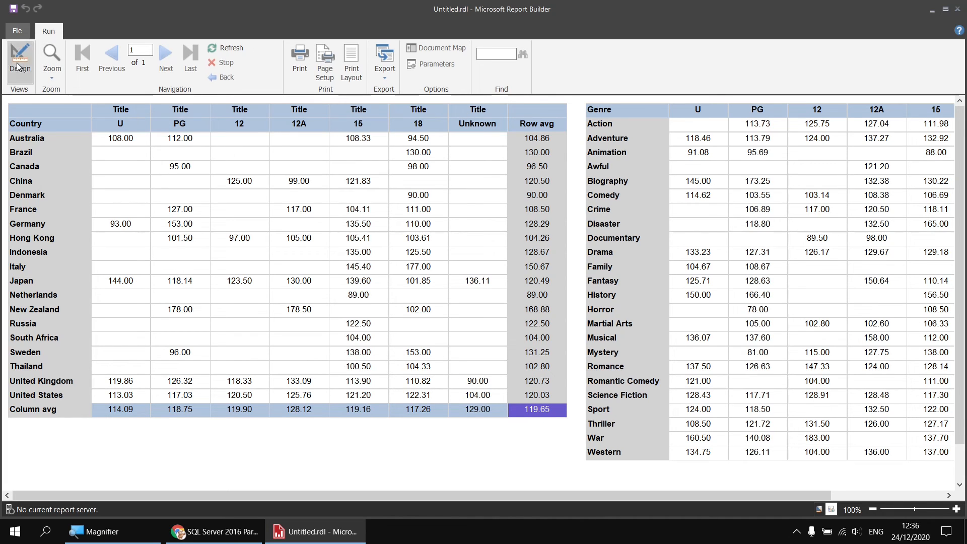
# Delete the Title row inside the group above the Country matrix's header row
pyautogui.click(302, 146)
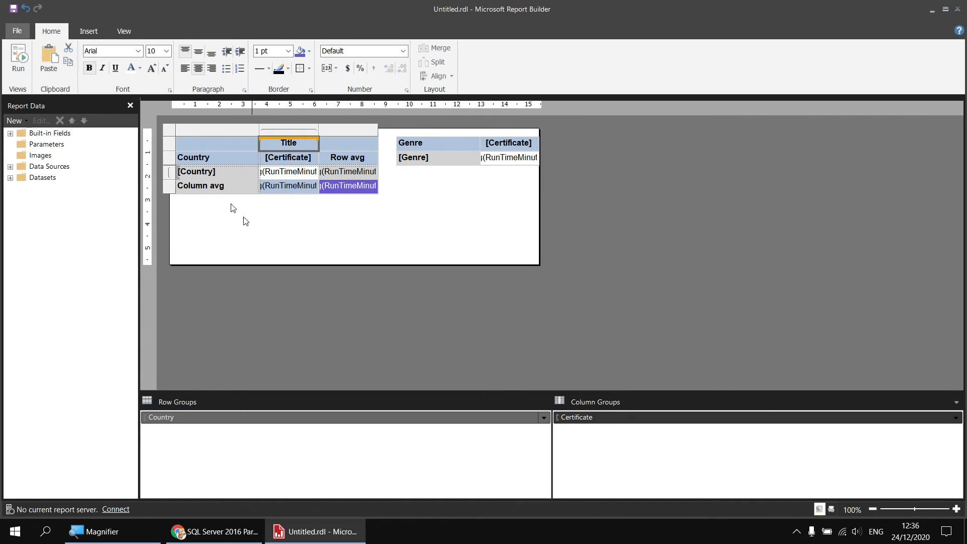
pyautogui.rightClick(170, 147)
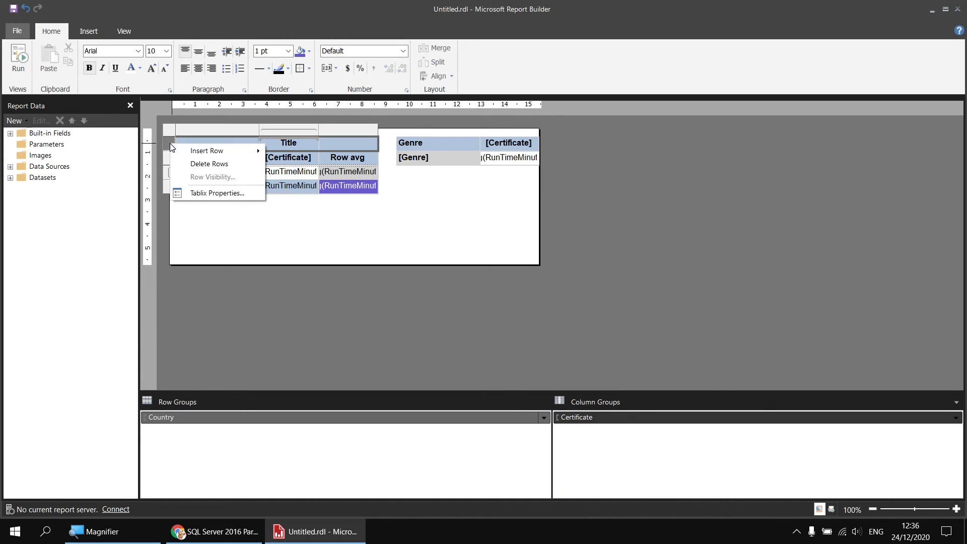
pyautogui.click(218, 166)
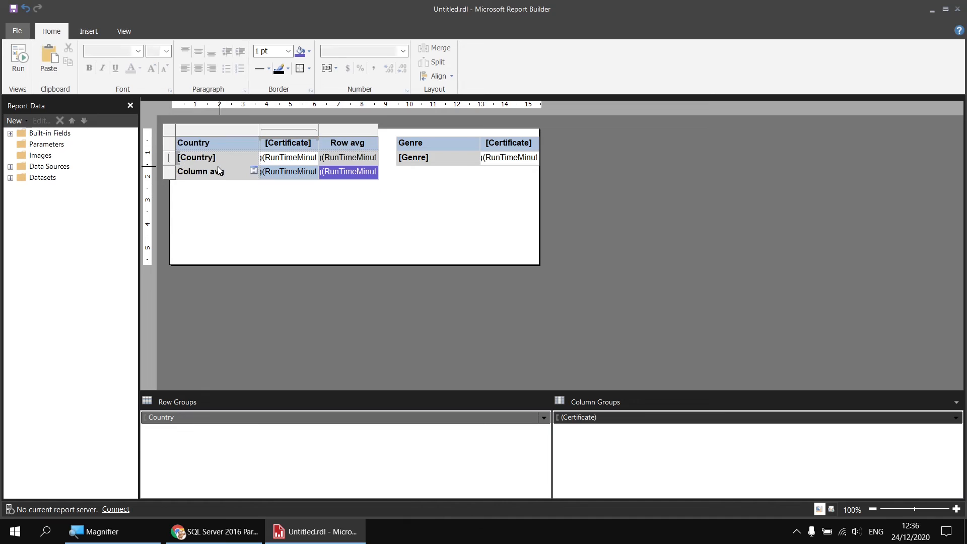
# Insert a row outside the group above the Country matrix's header with "Title" over the Certificate column, and preview it before returning to design view
pyautogui.rightClick(169, 145)
pyautogui.moveTo(240, 153)
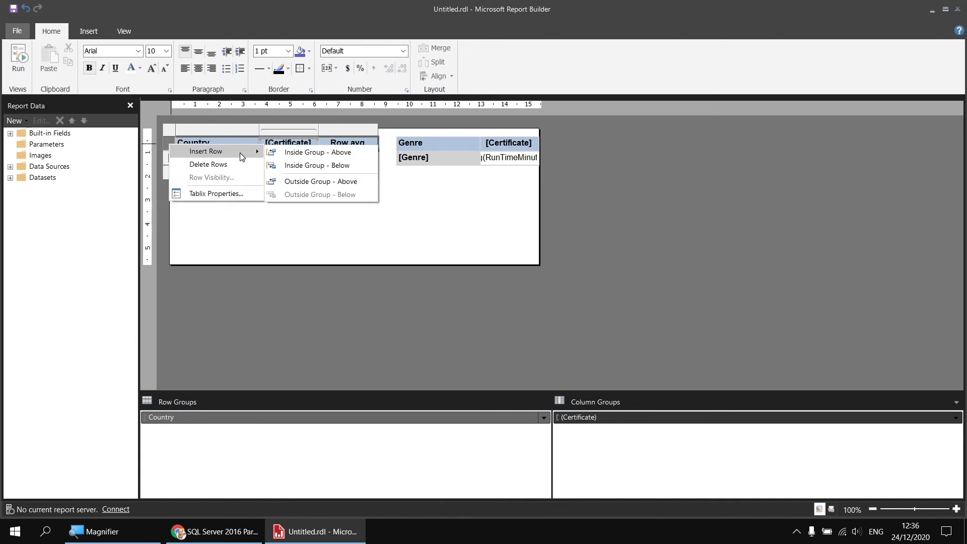
pyautogui.click(312, 183)
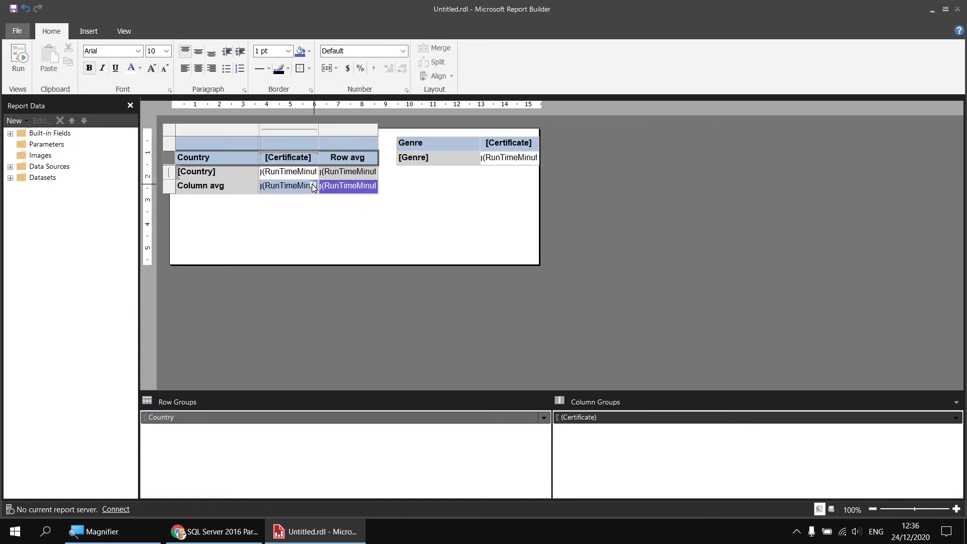
pyautogui.click(294, 144)
pyautogui.write('Title')
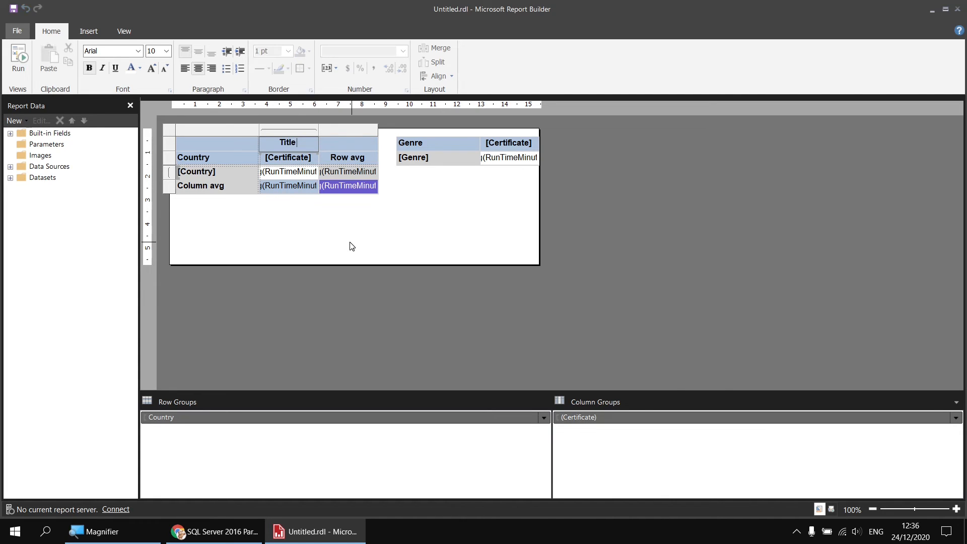
pyautogui.click(352, 233)
pyautogui.click(20, 61)
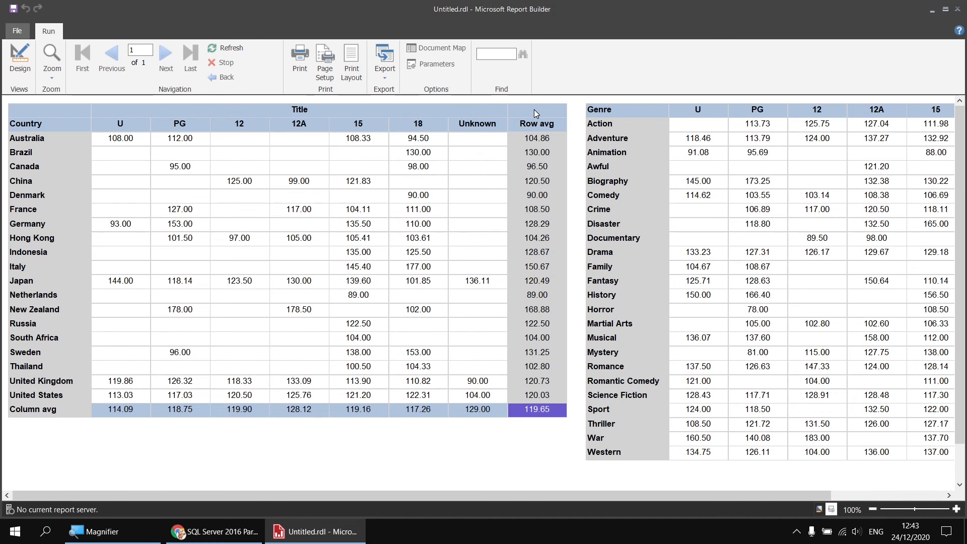
pyautogui.click(20, 58)
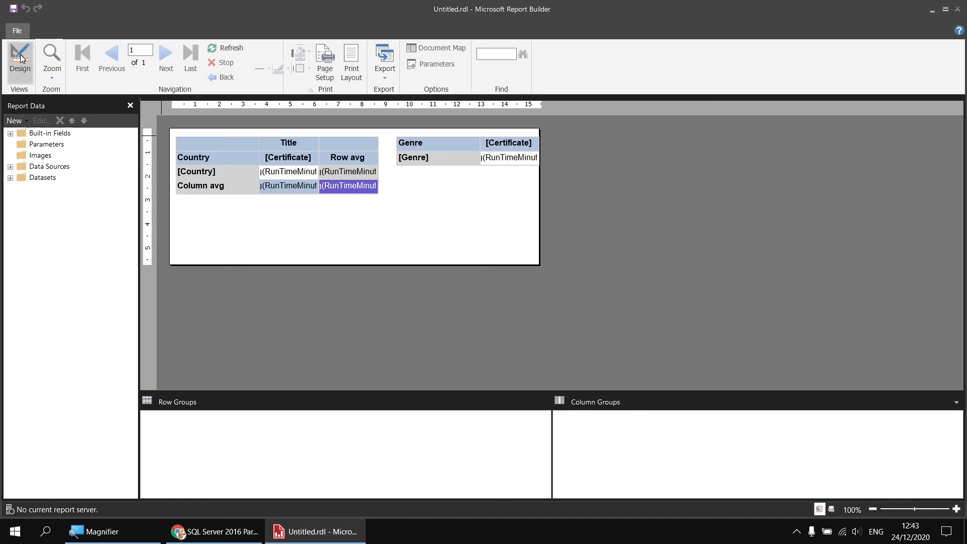
pyautogui.click(220, 144)
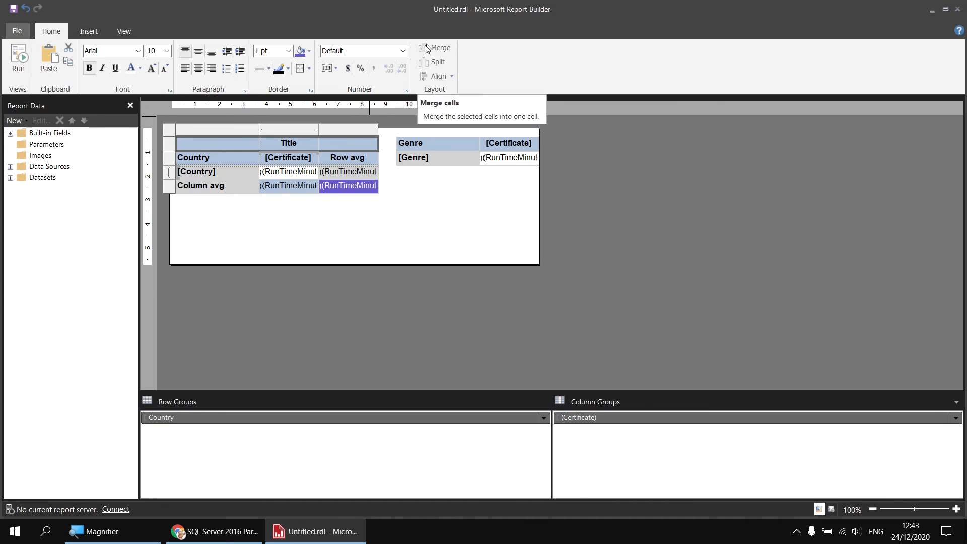
pyautogui.rightClick(341, 145)
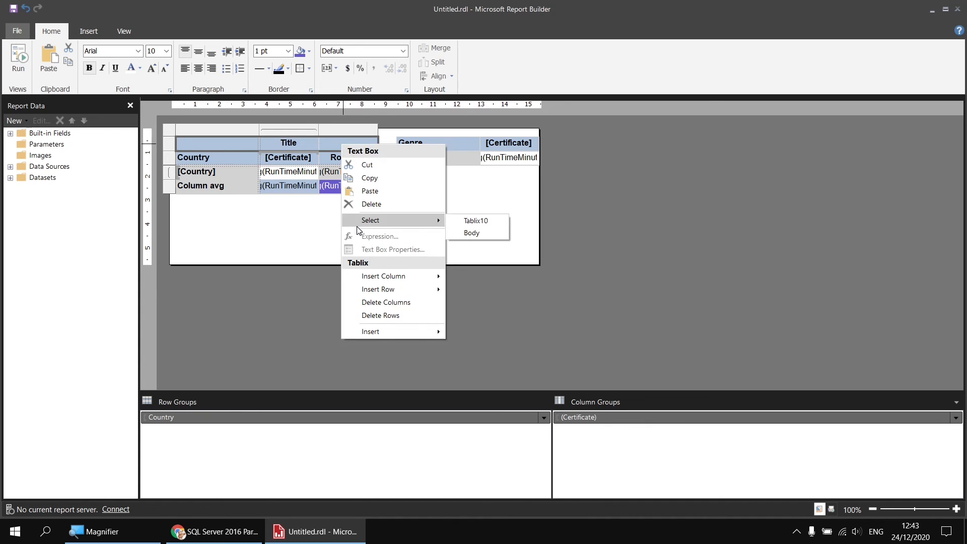
pyautogui.click(289, 245)
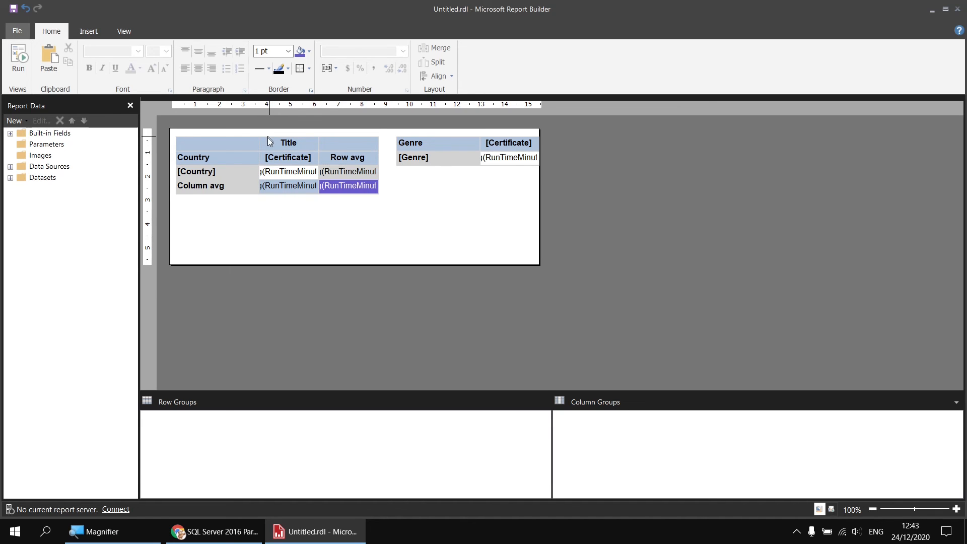
# Remove all borders from the three cells of the Country matrix's Title row, and preview the report before returning to design view
pyautogui.click(222, 142)
pyautogui.moveTo(221, 143); pyautogui.dragTo(346, 145)
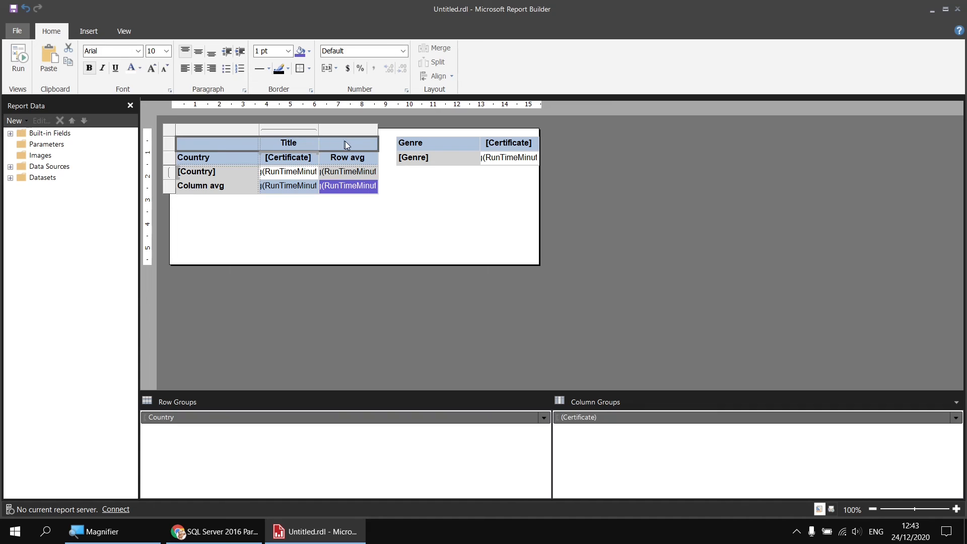
pyautogui.click(310, 68)
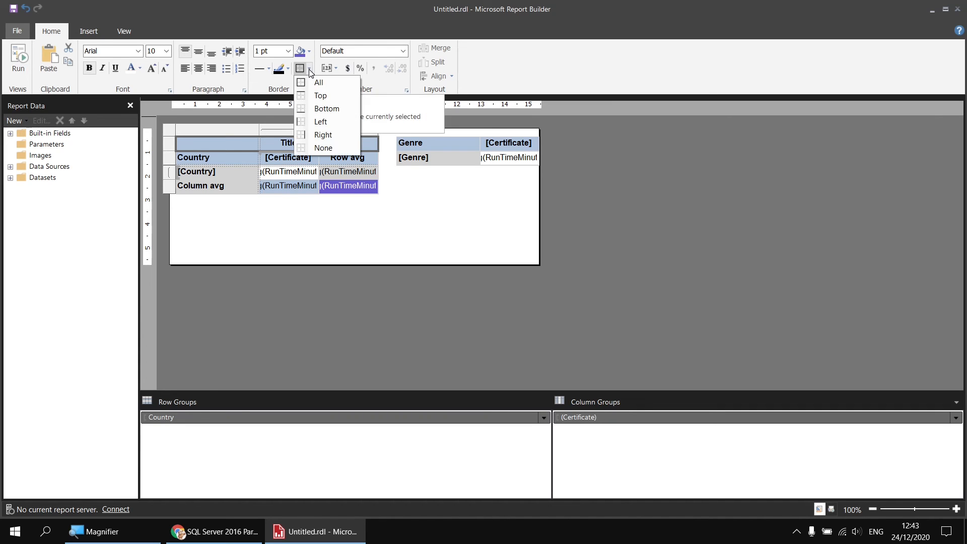
pyautogui.click(323, 148)
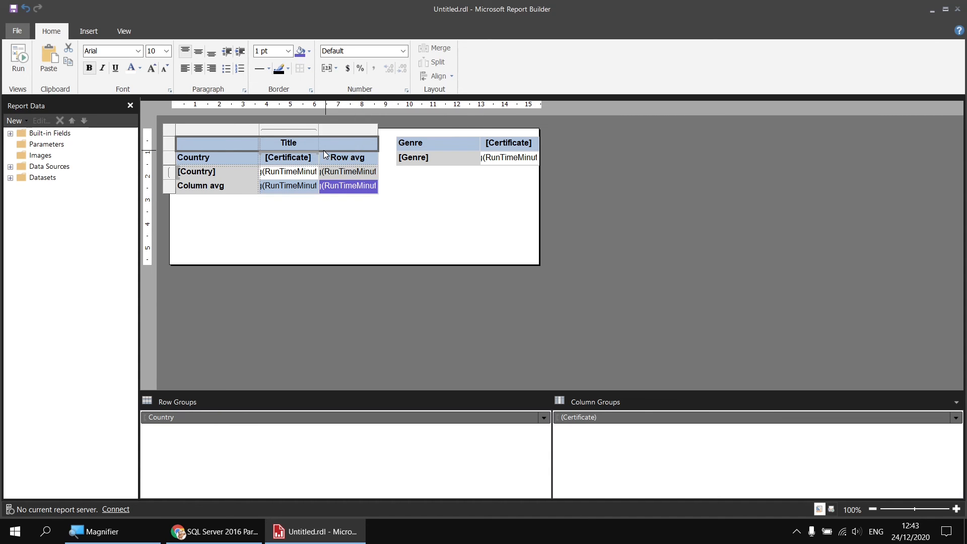
pyautogui.click(18, 57)
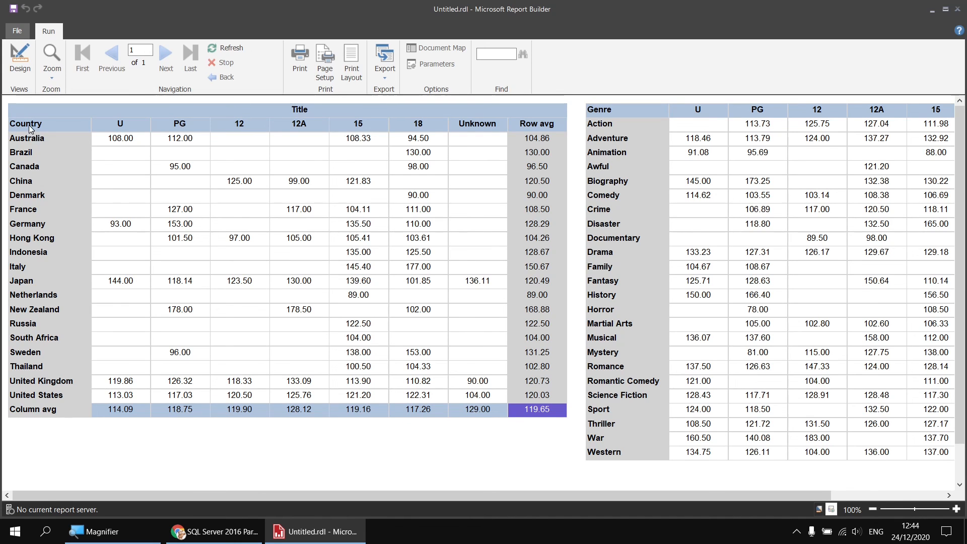
pyautogui.click(23, 68)
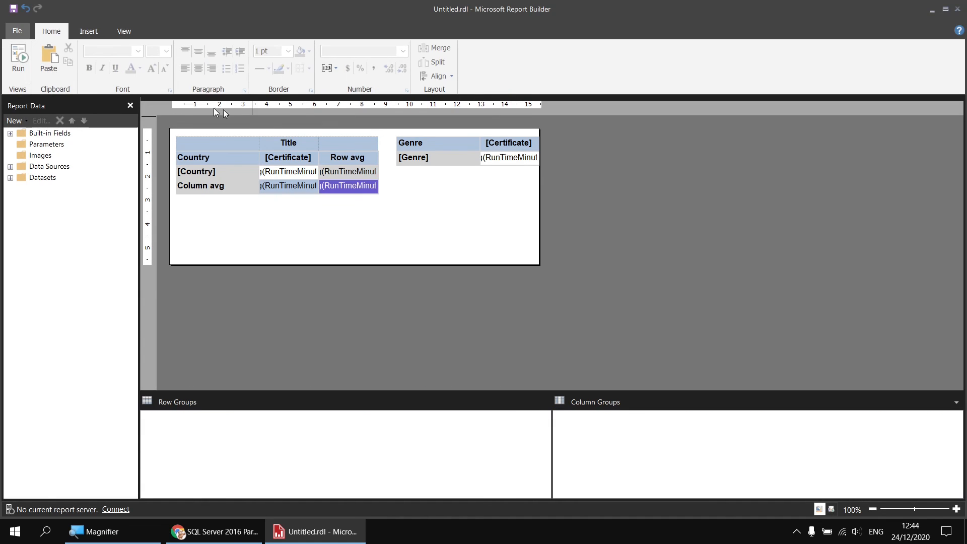
# Replace the Title text with "Average Run Time By Country and Certificate", and preview the report before returning to design view
pyautogui.click(298, 143)
pyautogui.moveTo(297, 143); pyautogui.dragTo(287, 143)
pyautogui.doubleClick(287, 142)
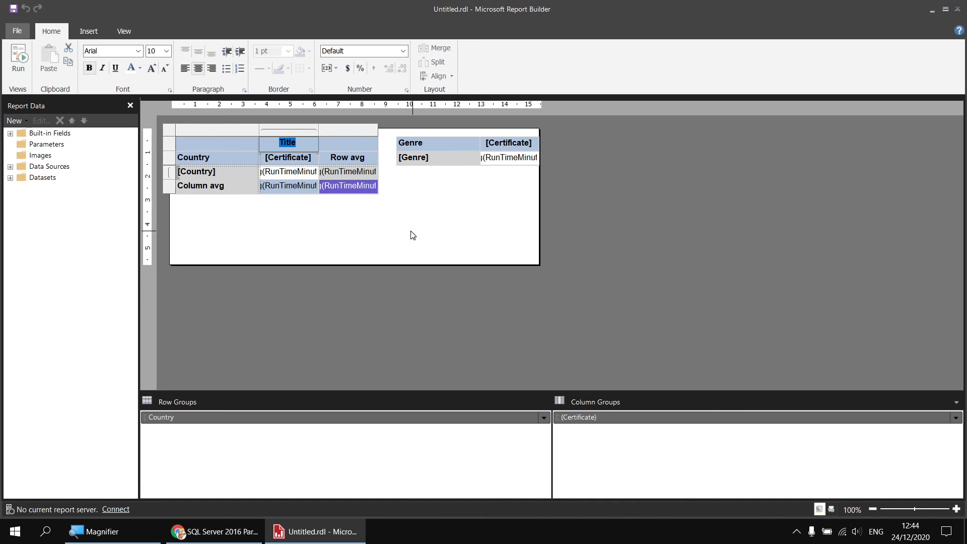
pyautogui.write('Average Run ')
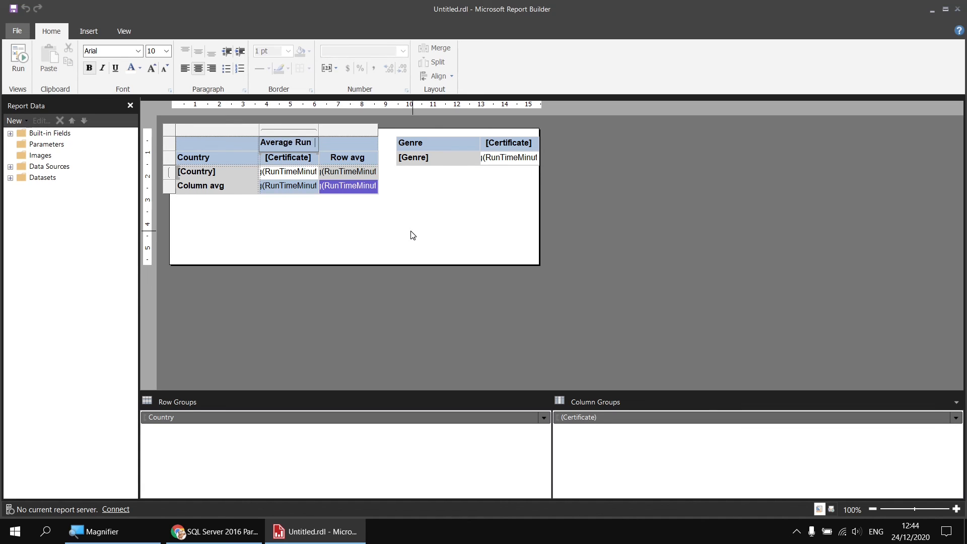
pyautogui.write('Time')
pyautogui.write('Country and C')
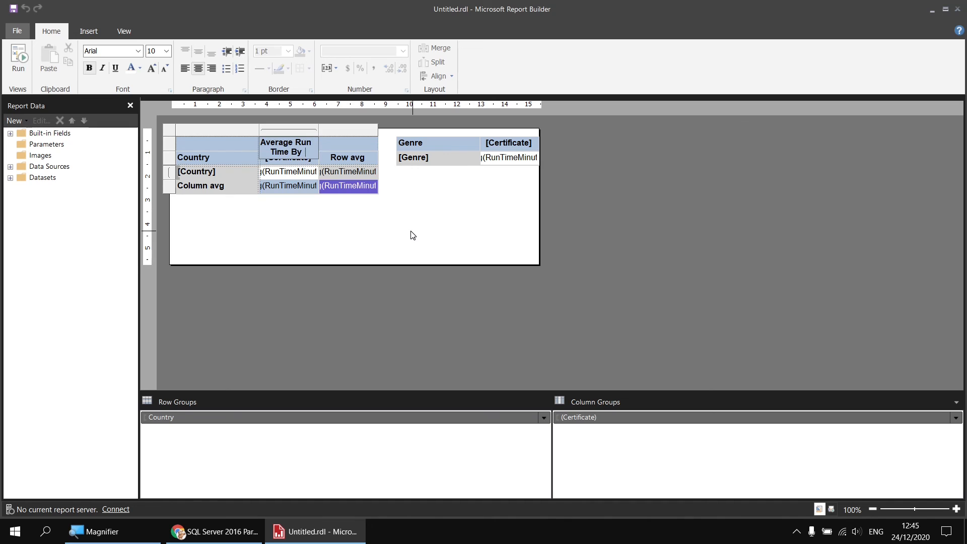
pyautogui.write('ert')
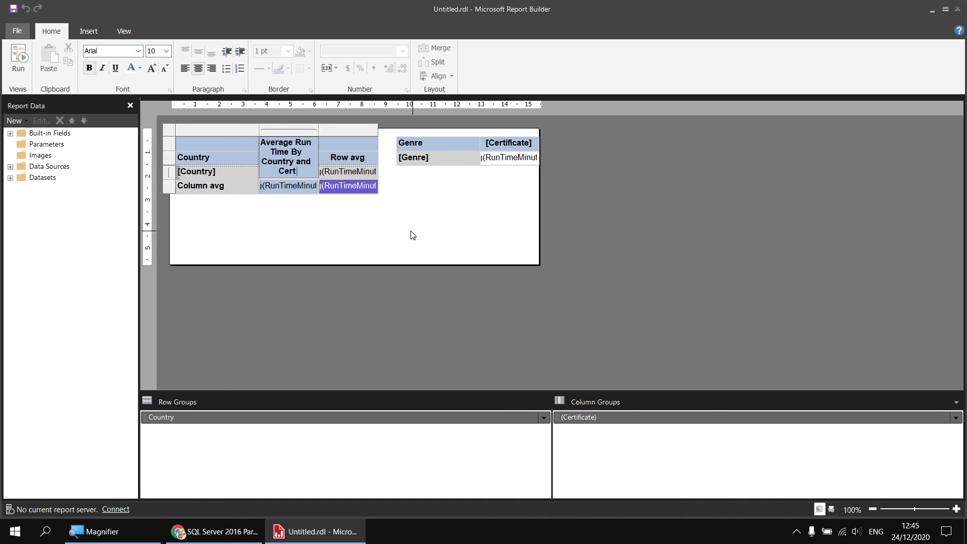
pyautogui.write('ificate')
pyautogui.click(413, 248)
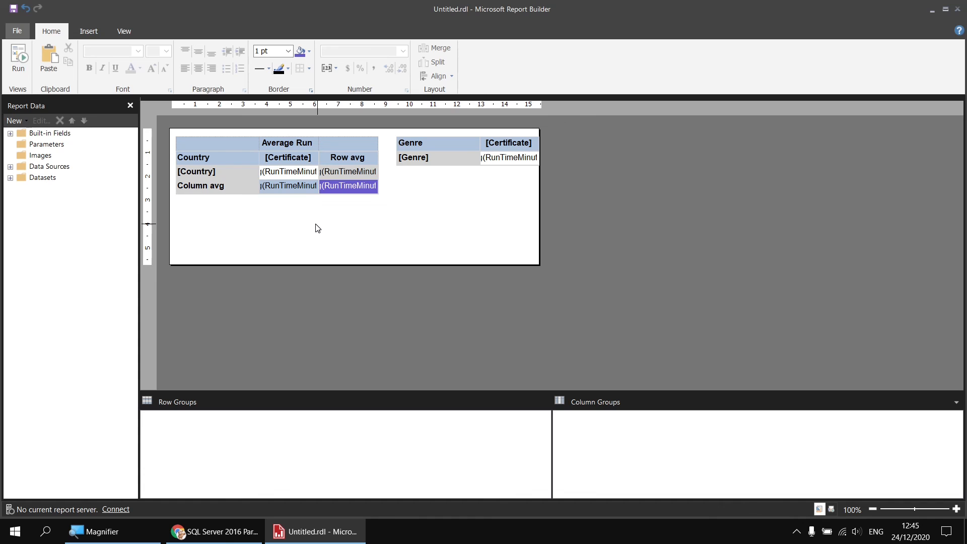
pyautogui.click(18, 58)
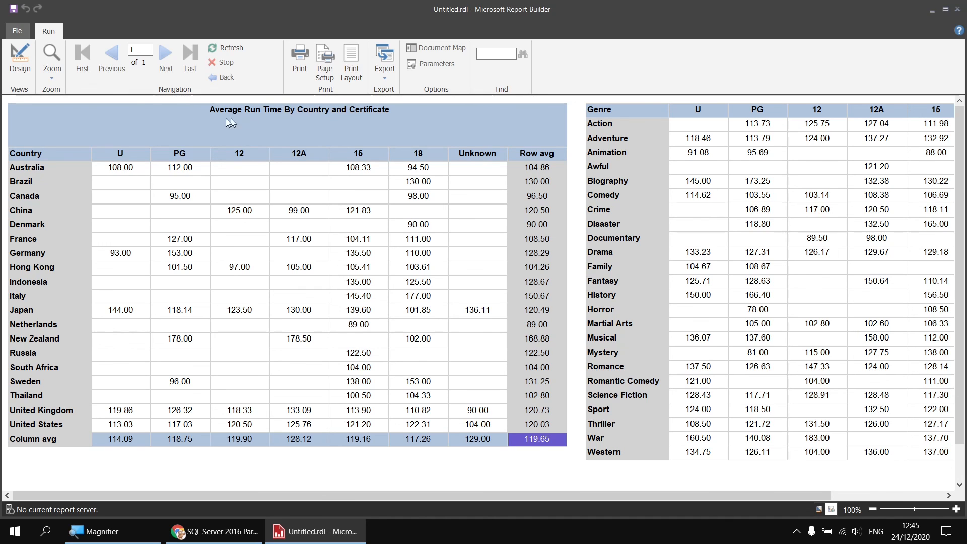
pyautogui.click(19, 58)
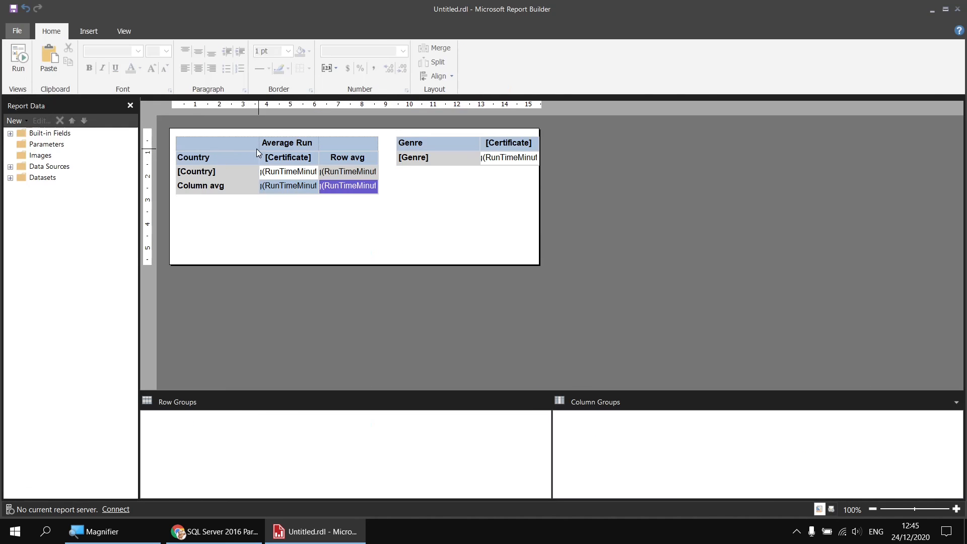
# Disallow height increase for the Country matrix's title text box, and run the report
pyautogui.rightClick(312, 147)
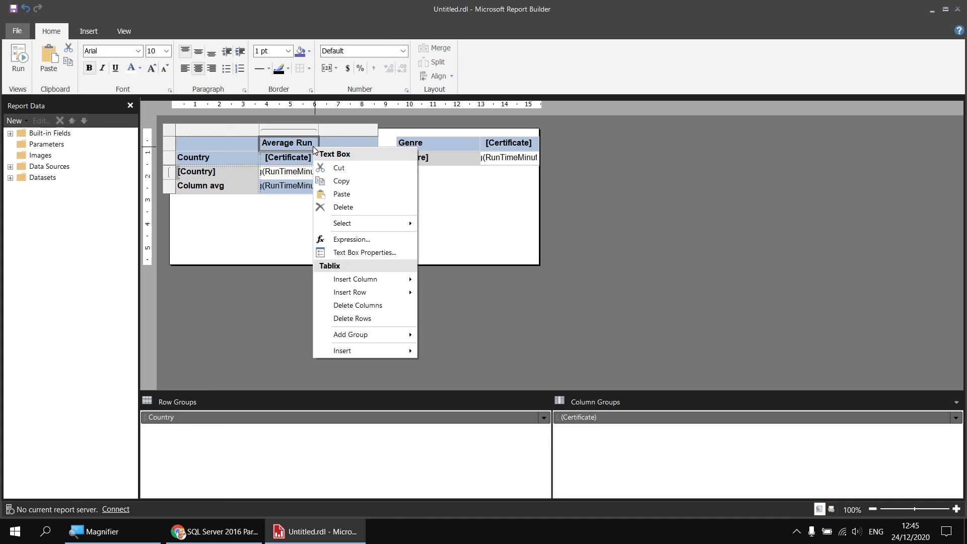
pyautogui.click(375, 252)
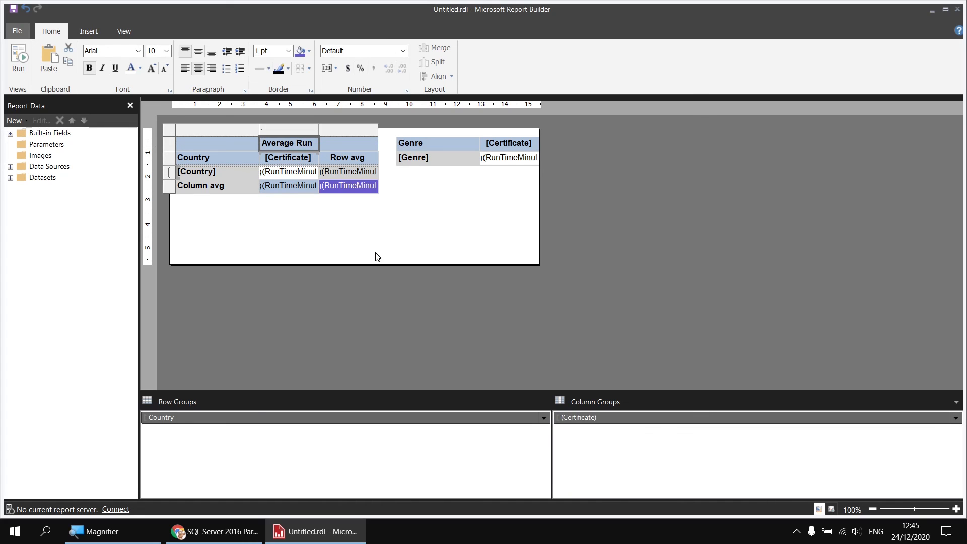
pyautogui.click(367, 254)
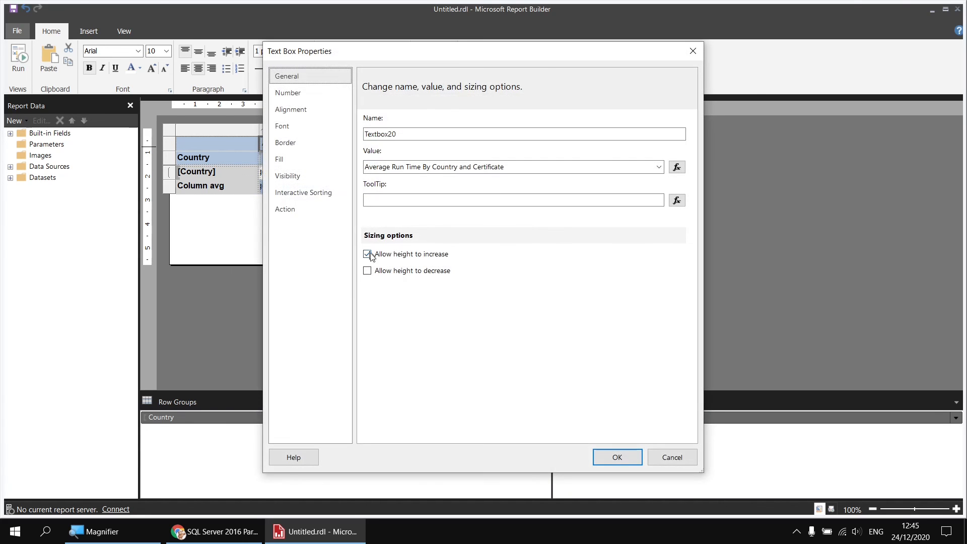
pyautogui.click(367, 256)
pyautogui.click(617, 456)
pyautogui.press('F5')
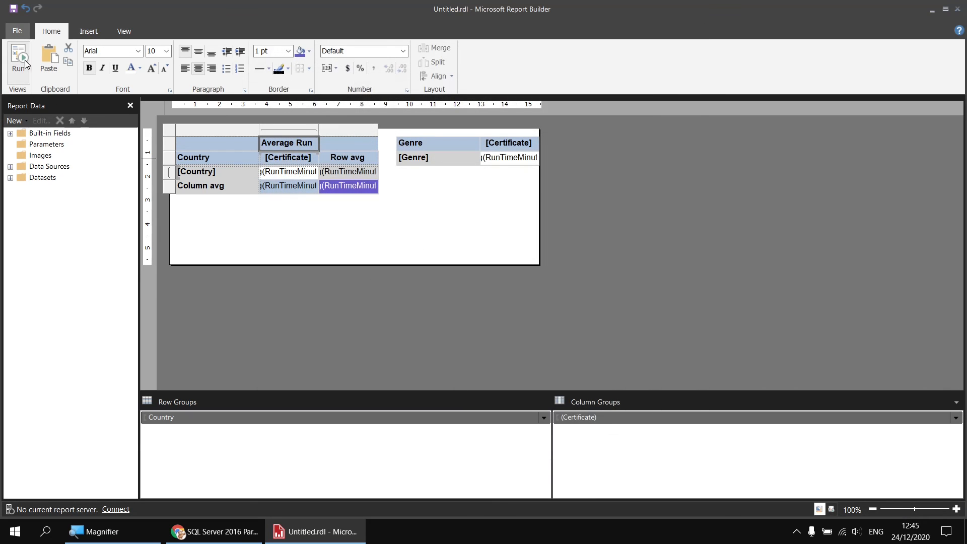